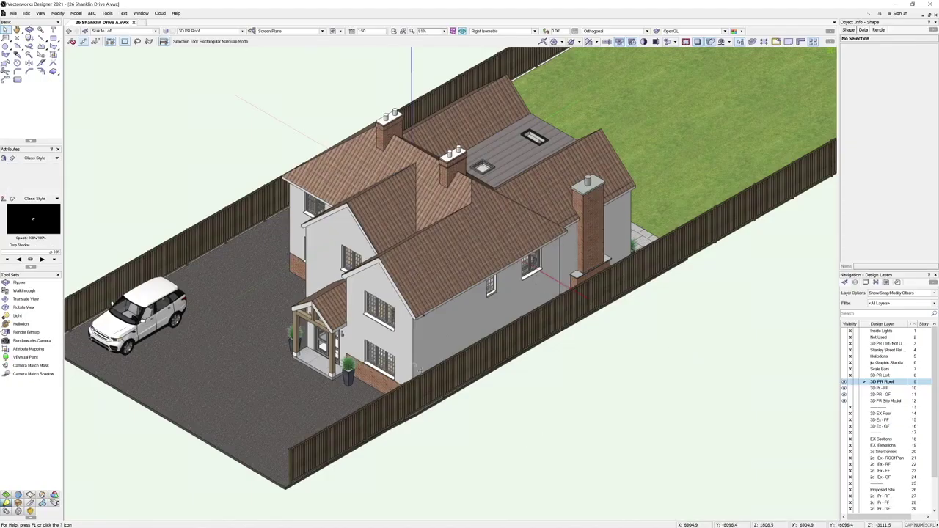
# - Start the Enscape renderer in a separate window for the house model
pyautogui.keyDown('ctrl'); pyautogui.moveTo(419, 367); pyautogui.dragTo(579, 349, button='middle'); pyautogui.keyUp('ctrl')
pyautogui.moveTo(578, 349); pyautogui.dragTo(602, 339)
pyautogui.keyDown('shift'); pyautogui.moveTo(511, 272); pyautogui.dragTo(266, 204, button='middle'); pyautogui.keyUp('shift')
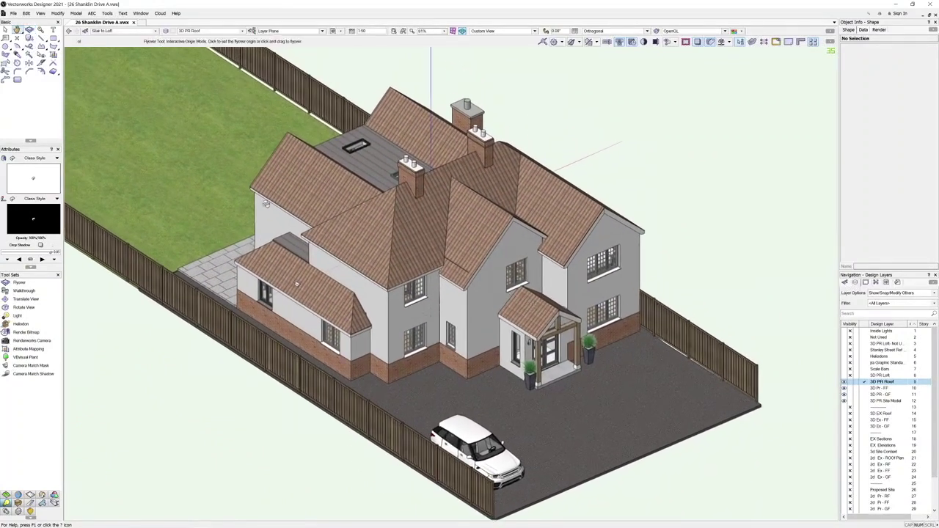
pyautogui.click(30, 513)
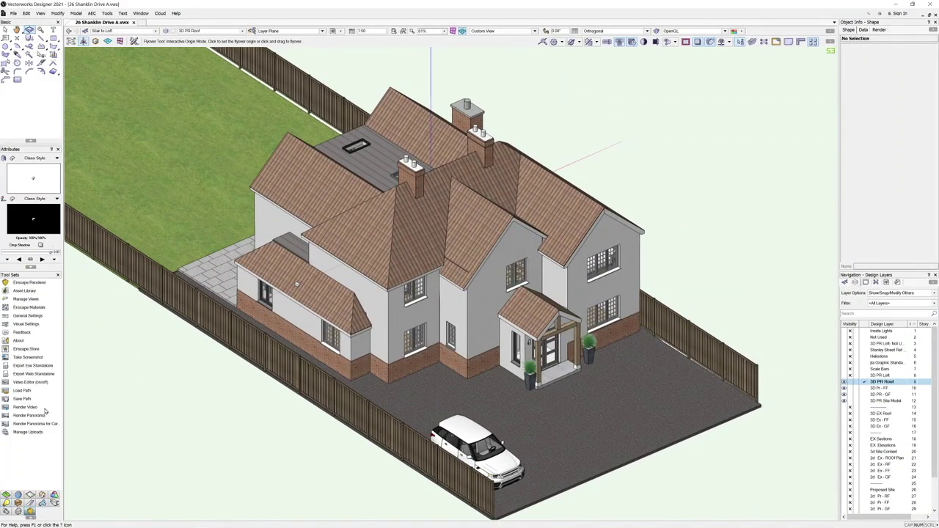
pyautogui.click(29, 285)
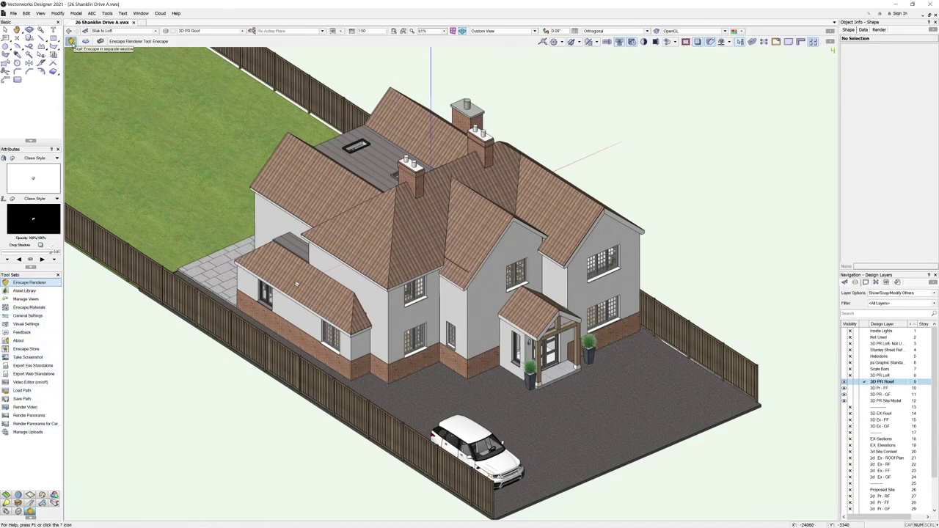
pyautogui.click(71, 42)
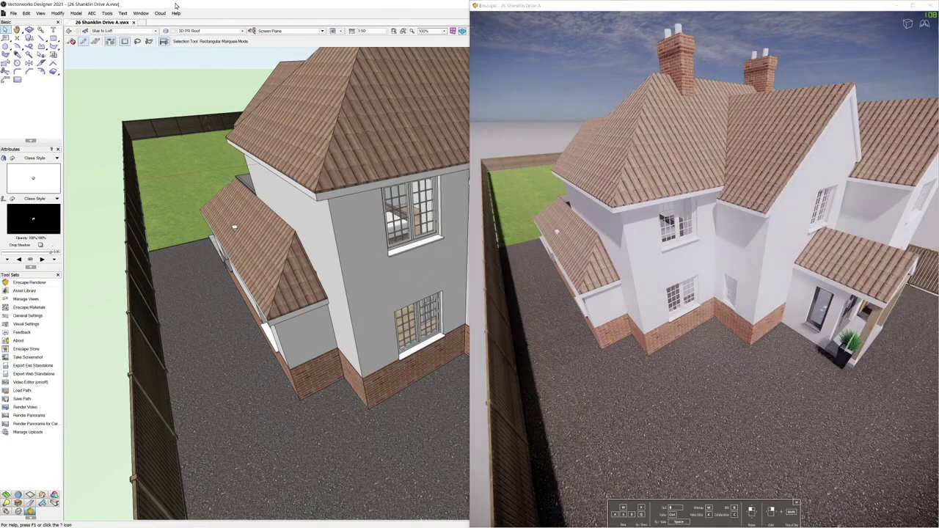
# - Arrange the Vectorworks and Enscape windows side by side and make Enscape the active window
pyautogui.moveTo(176, 6); pyautogui.dragTo(0, 43)
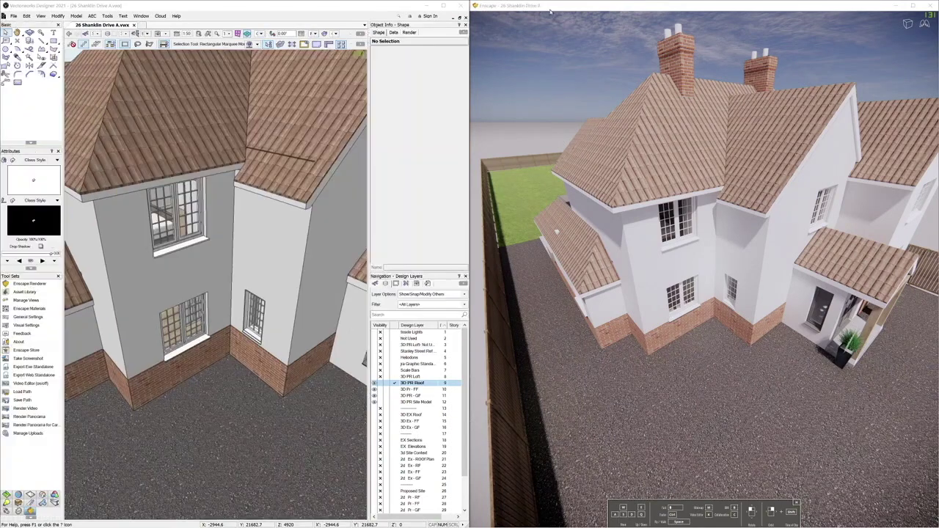
pyautogui.moveTo(565, 7); pyautogui.dragTo(938, 25)
pyautogui.click(669, 153)
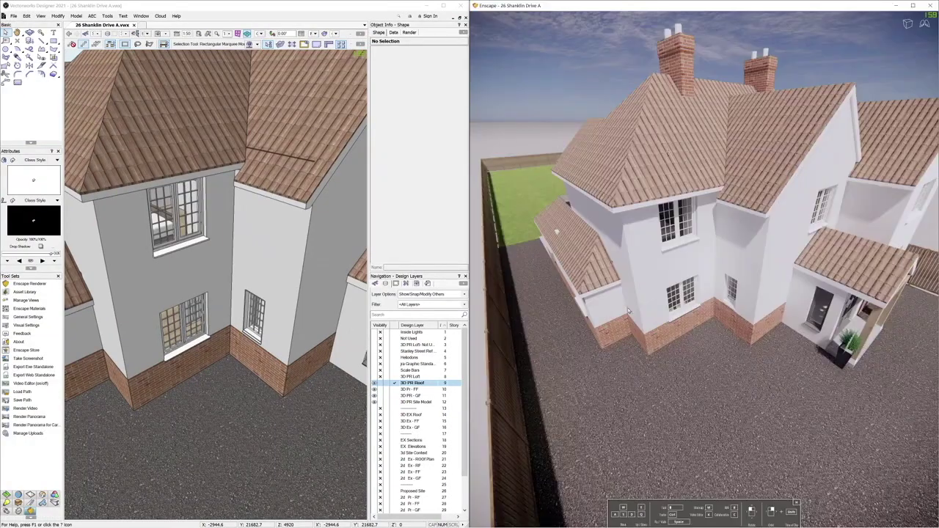
# - Synchronize the Enscape camera with the Vectorworks design view of the house front
pyautogui.scroll(2, 648, 349)
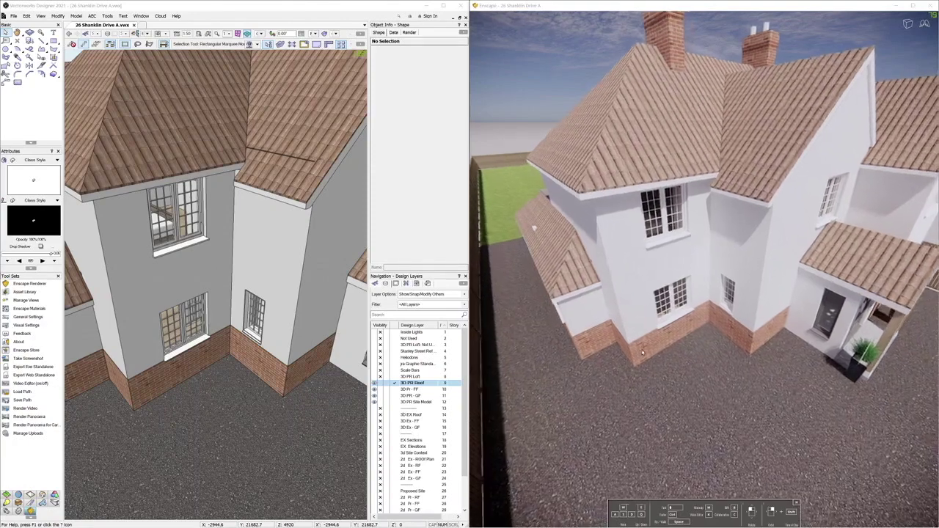
pyautogui.scroll(-4, 697, 325)
pyautogui.moveTo(692, 324); pyautogui.dragTo(703, 317, button='right')
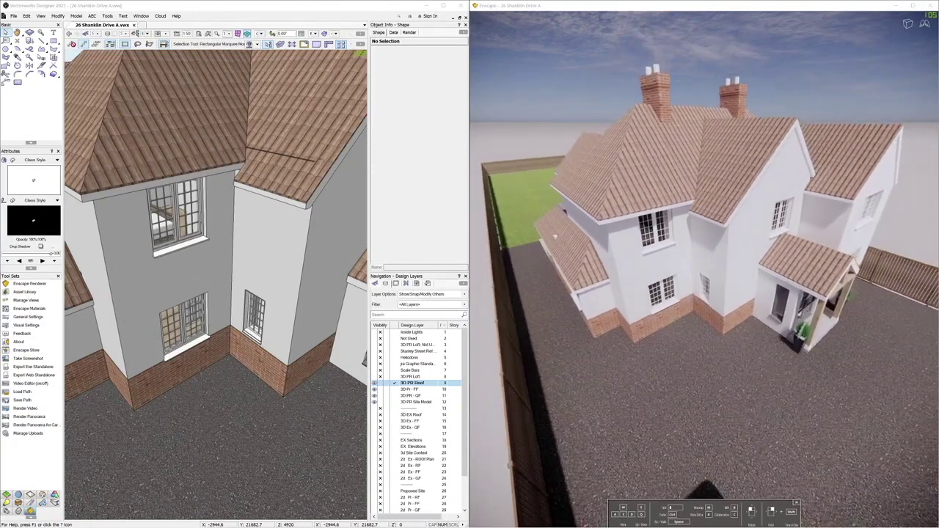
pyautogui.scroll(-3, 235, 272)
pyautogui.scroll(2, 232, 271)
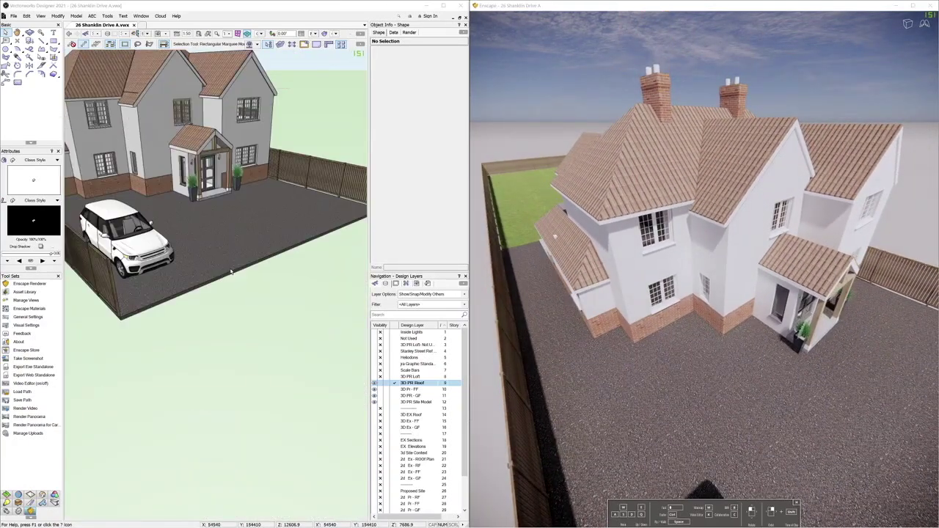
pyautogui.click(29, 284)
pyautogui.click(86, 44)
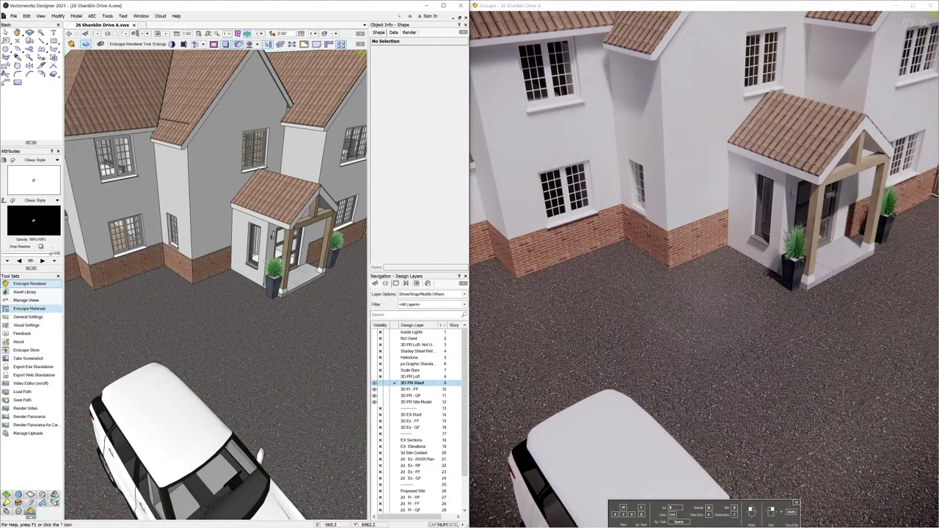
# - Bring the synchronized views round to the rear garden side and change Enscape's time of day to shift the sunlight and shadows
pyautogui.hotkey('shift', 'c')
pyautogui.scroll(-4, 173, 209)
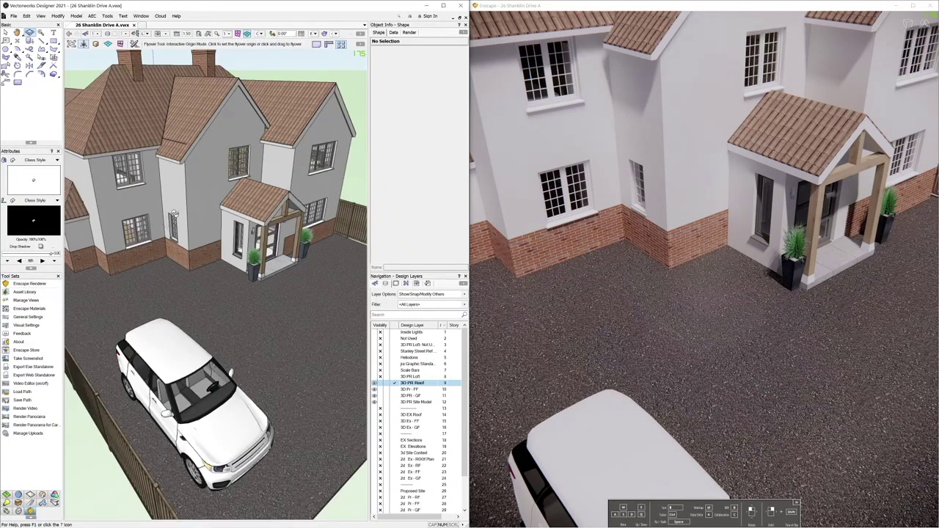
pyautogui.moveTo(182, 206); pyautogui.dragTo(175, 198)
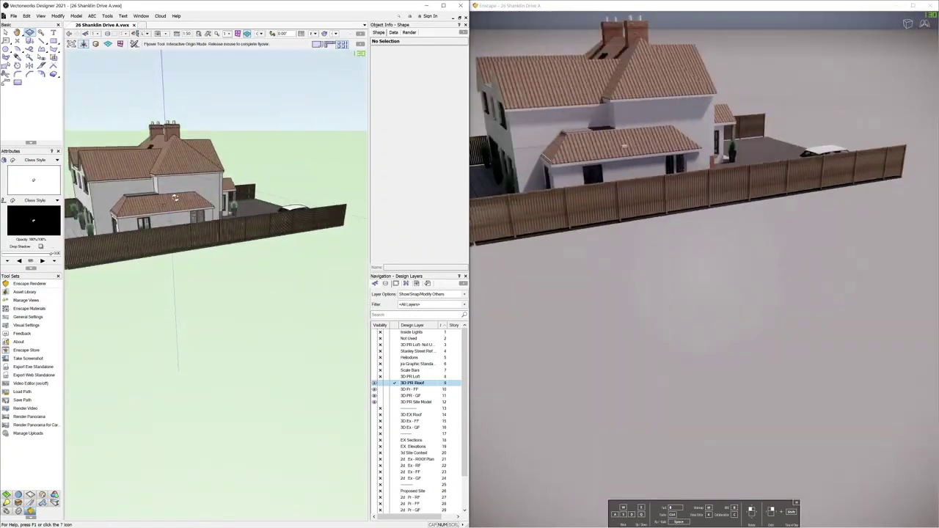
pyautogui.keyDown('ctrl'); pyautogui.moveTo(220, 243); pyautogui.dragTo(285, 267, button='middle'); pyautogui.keyUp('ctrl')
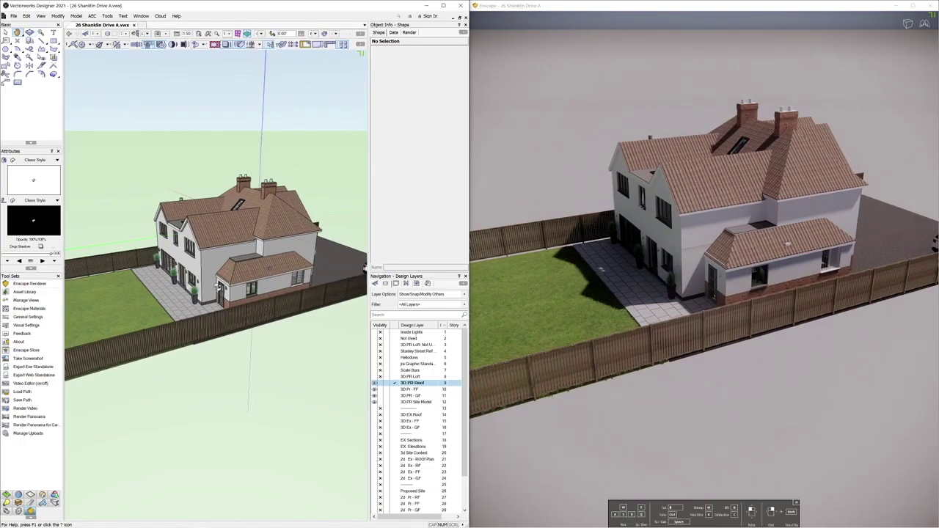
pyautogui.keyDown('ctrl'); pyautogui.moveTo(228, 292); pyautogui.dragTo(241, 296, button='middle'); pyautogui.keyUp('ctrl')
pyautogui.moveTo(241, 296); pyautogui.dragTo(251, 258)
pyautogui.scroll(2, 254, 284)
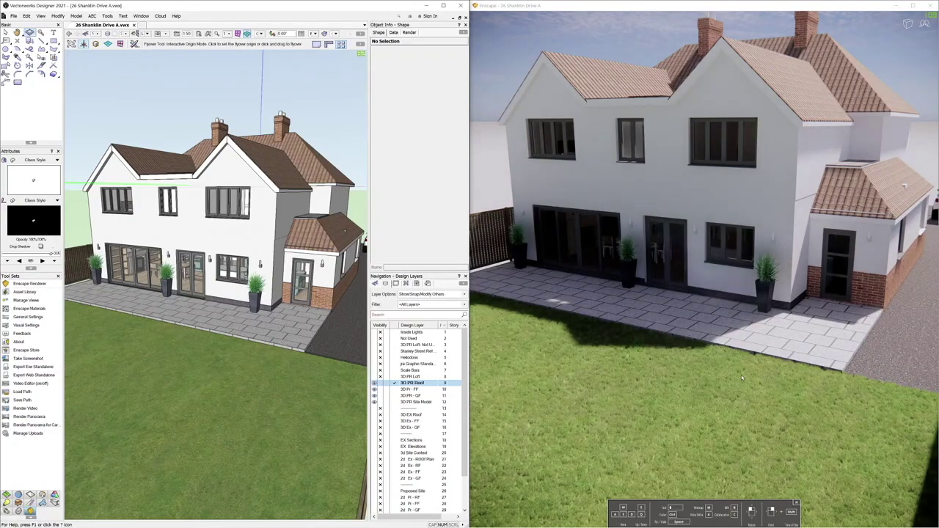
pyautogui.keyDown('shift'); pyautogui.moveTo(690, 279); pyautogui.dragTo(800, 279, button='right'); pyautogui.keyUp('shift')
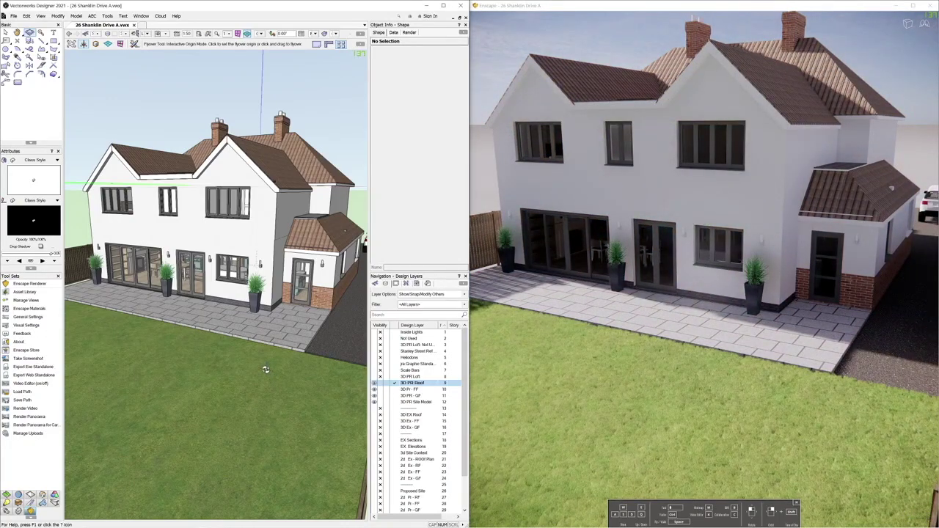
# - Face the rear elevation straight on, set Enscape's outlines to 32% and enable Auto Contrast in the visual settings
pyautogui.moveTo(264, 363); pyautogui.dragTo(312, 355)
pyautogui.moveTo(263, 327); pyautogui.dragTo(258, 348)
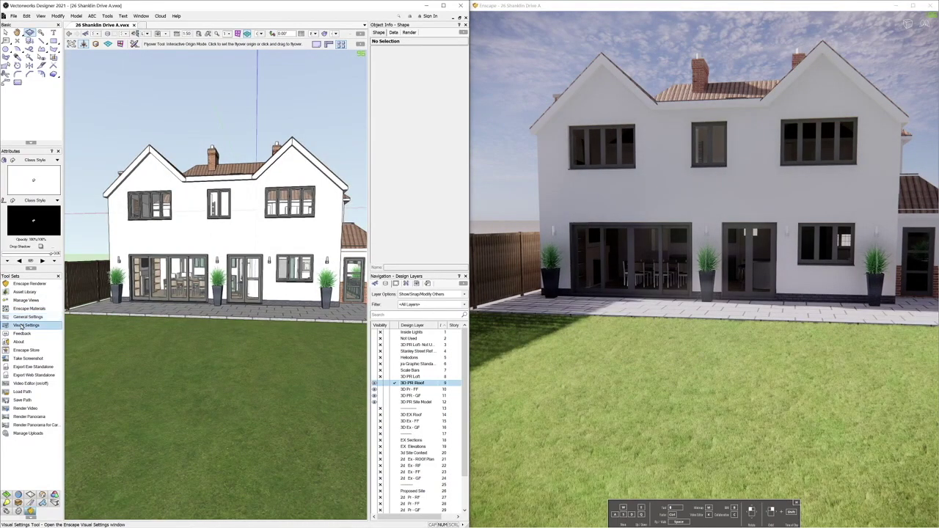
pyautogui.click(22, 326)
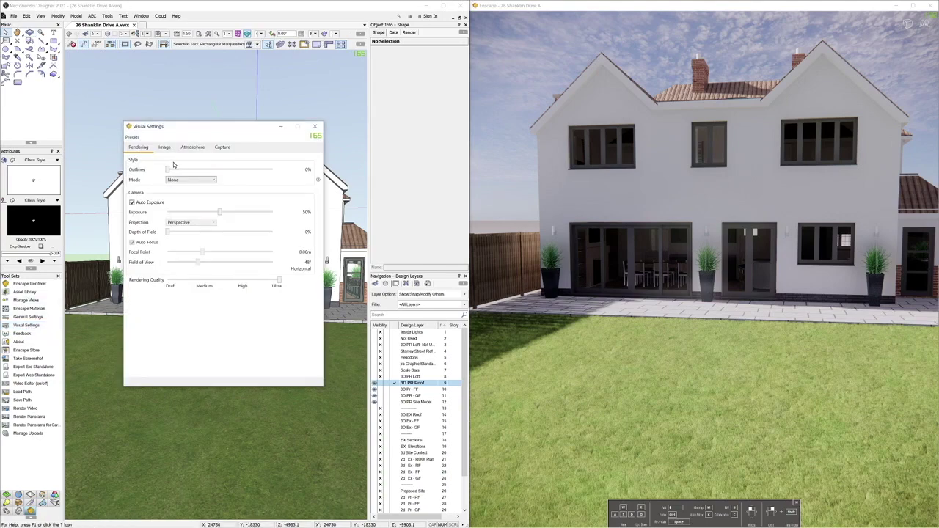
pyautogui.moveTo(176, 171); pyautogui.dragTo(202, 171)
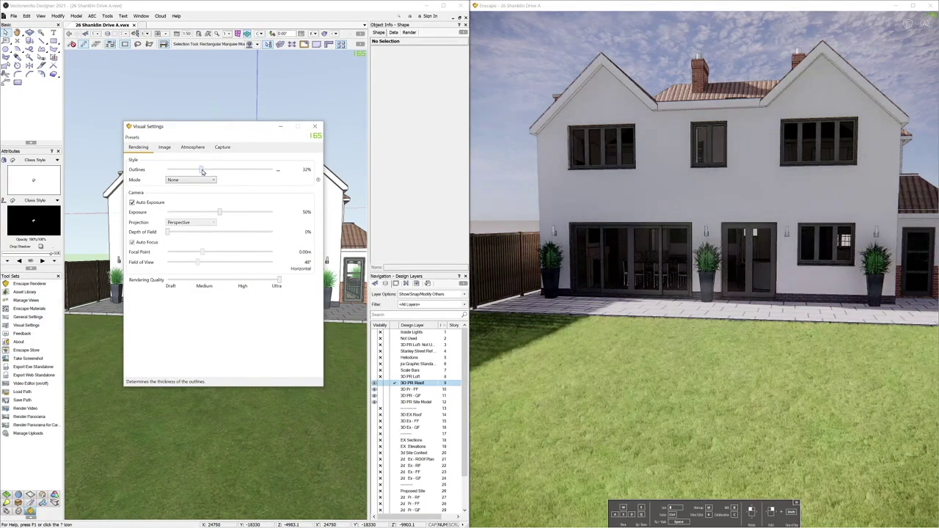
pyautogui.click(165, 148)
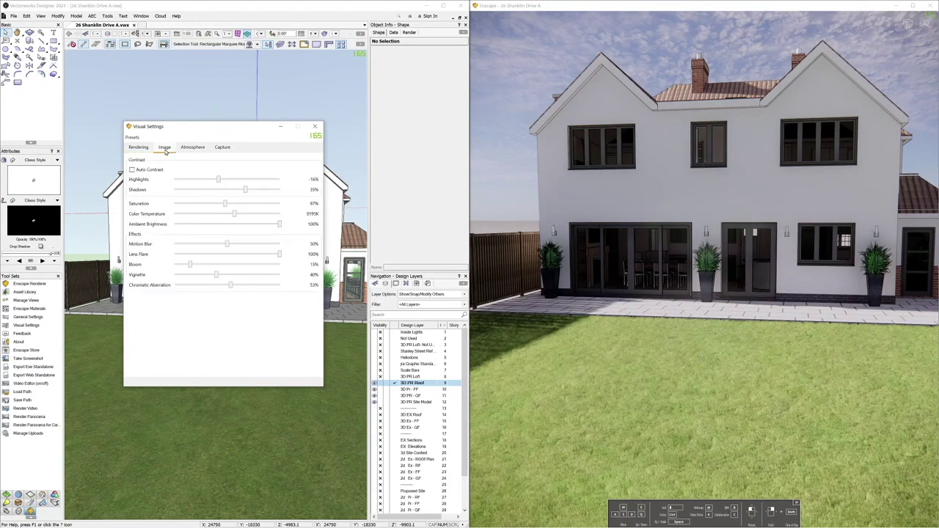
pyautogui.click(132, 170)
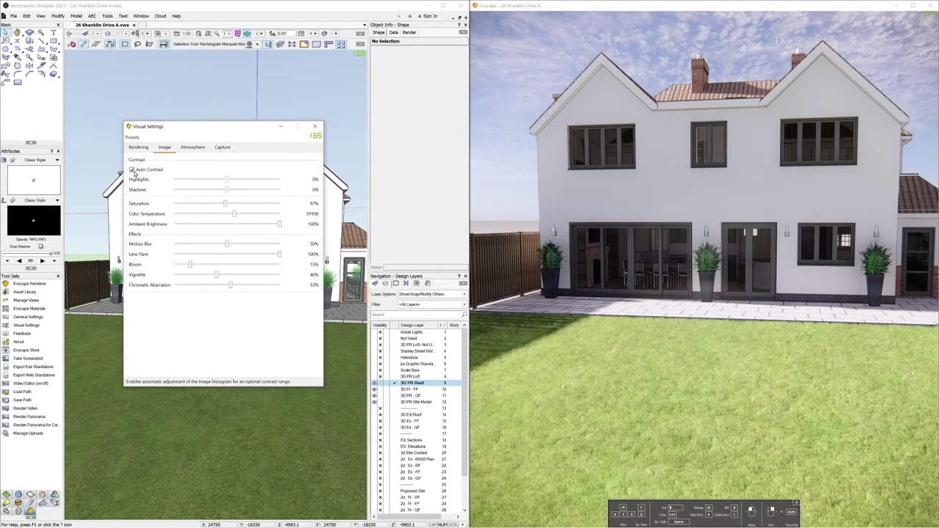
# - Set the Enscape capture resolution to Ultra HD
pyautogui.click(222, 148)
pyautogui.click(197, 162)
pyautogui.click(178, 200)
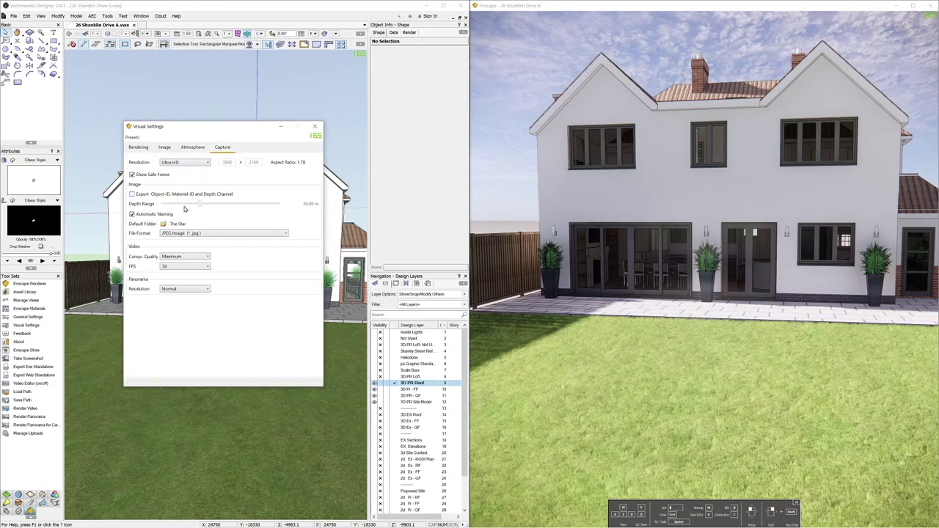
# - Create an "Enscape renders" folder inside the project's Twinmotion folder in Dropbox and set it as the default capture folder
pyautogui.click(163, 225)
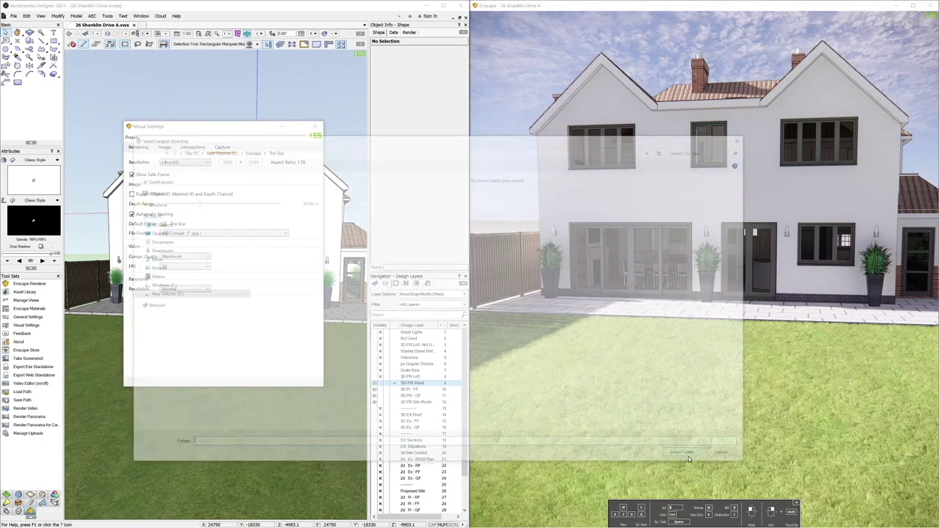
pyautogui.click(153, 191)
pyautogui.doubleClick(266, 187)
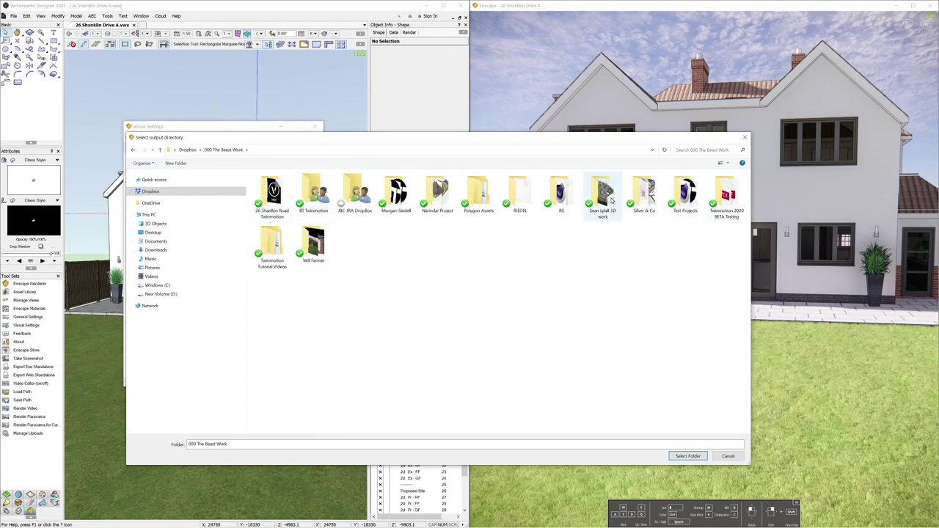
pyautogui.press('s')
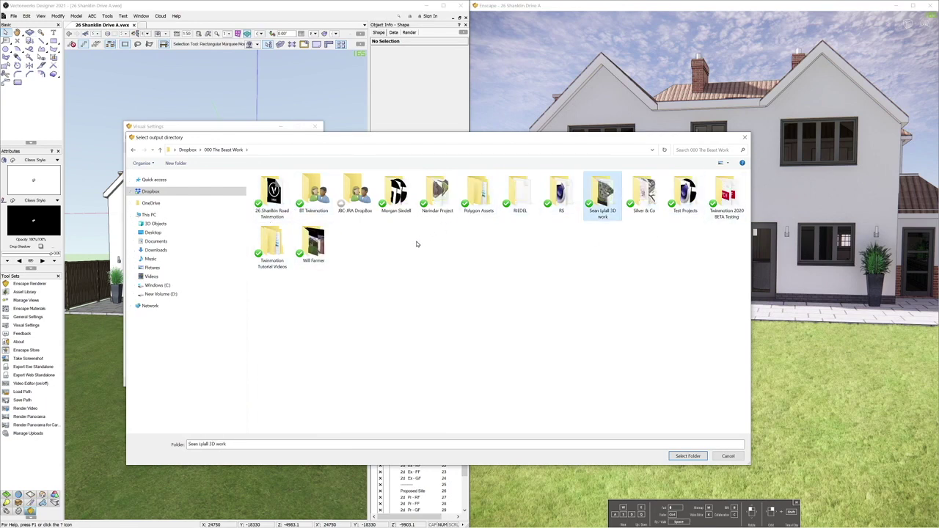
pyautogui.doubleClick(279, 200)
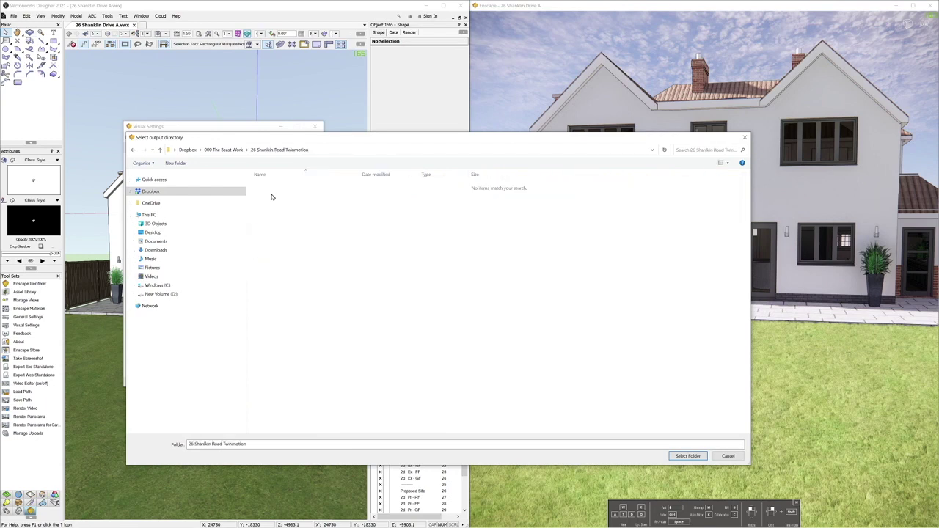
pyautogui.rightClick(429, 335)
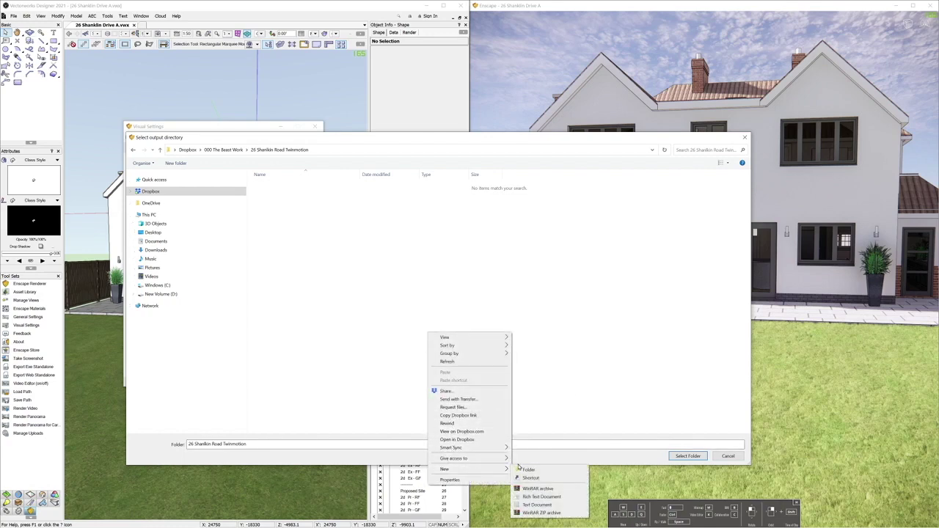
pyautogui.click(529, 470)
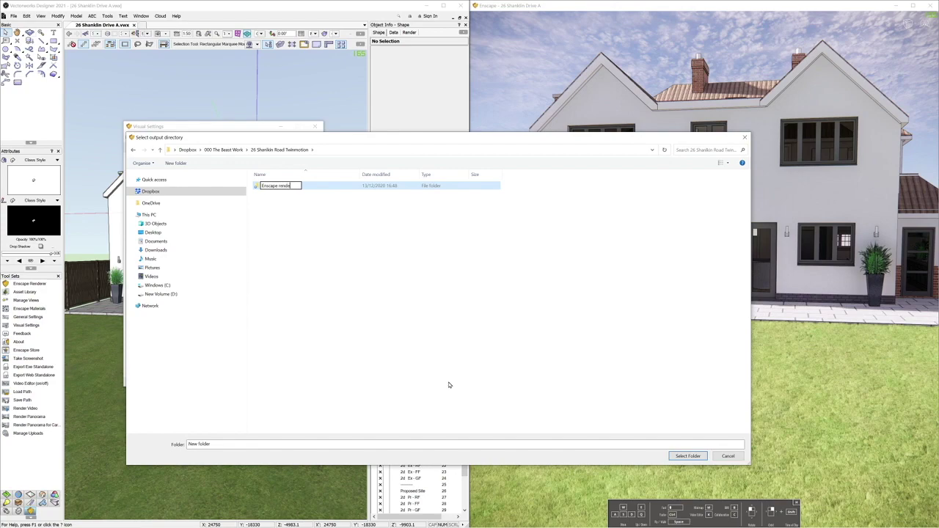
pyautogui.press('Return')
pyautogui.click(683, 457)
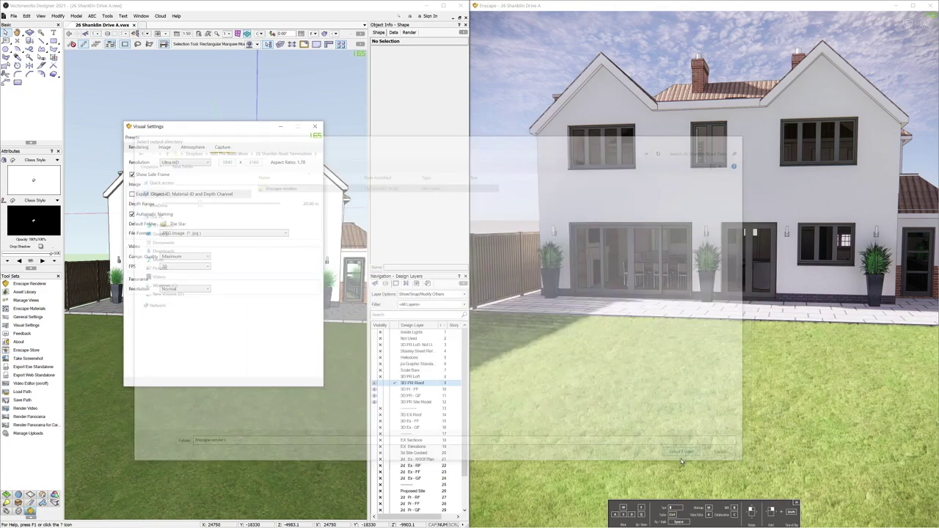
pyautogui.click(316, 127)
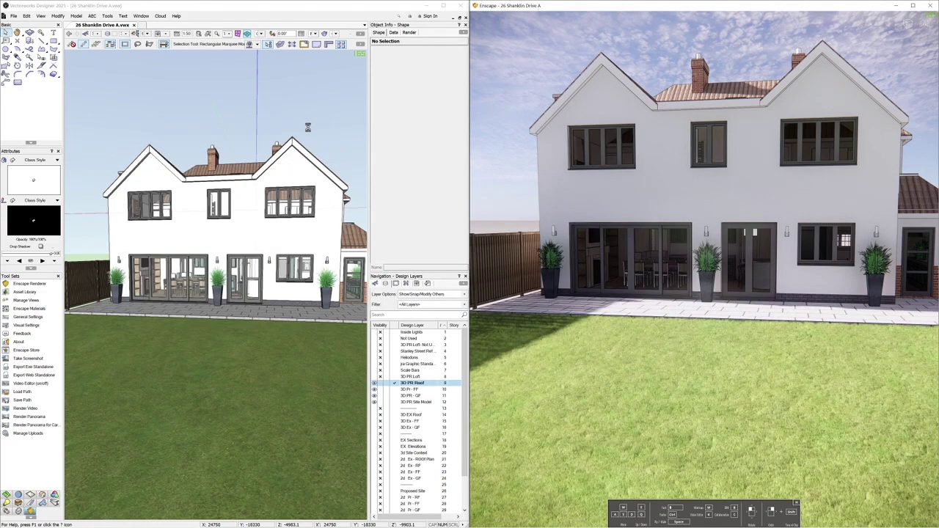
# - Capture an Enscape screenshot of the rear elevation, reframing the safe frame so the whole house and patio fit inside it
pyautogui.click(22, 359)
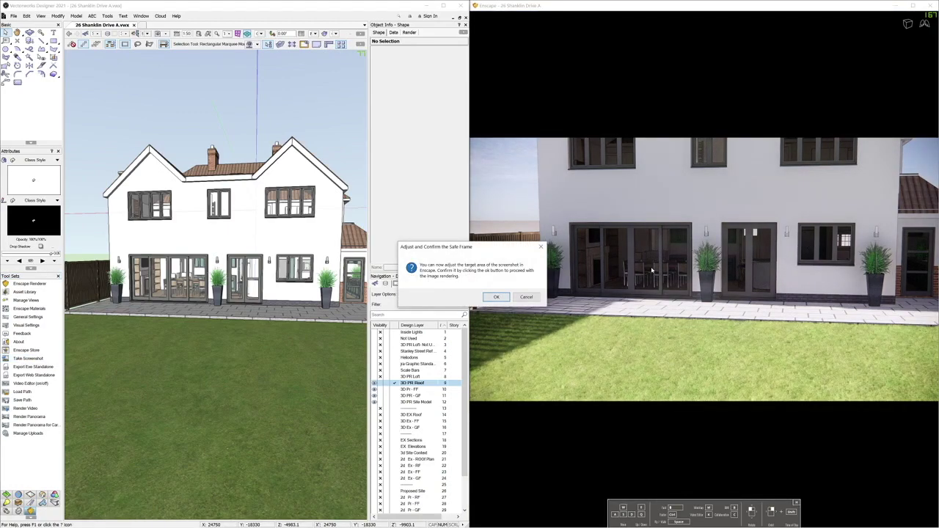
pyautogui.moveTo(670, 271)
pyautogui.mouseDown(button='right')
pyautogui.moveTo(671, 221)
pyautogui.moveTo(669, 274)
pyautogui.mouseUp(button='right')
pyautogui.moveTo(701, 220); pyautogui.dragTo(700, 237, button='right')
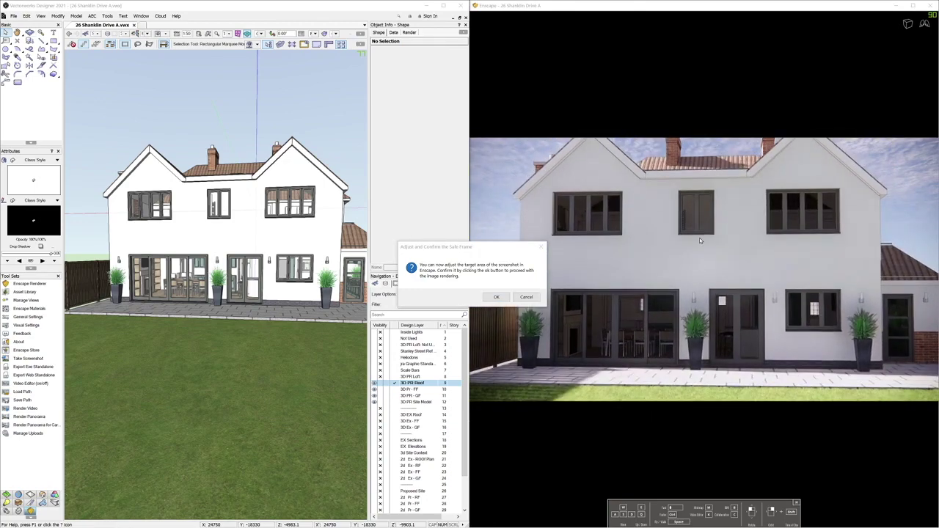
pyautogui.press('s')
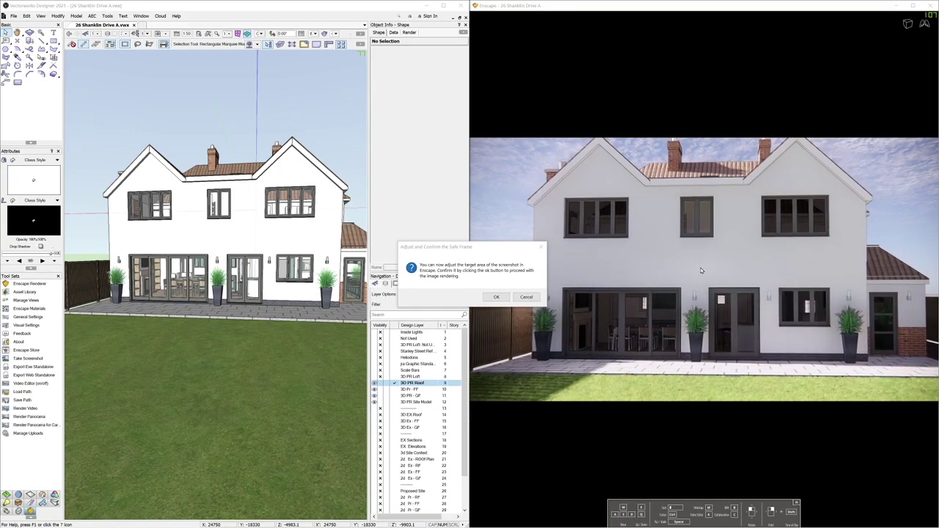
pyautogui.press('s')
pyautogui.moveTo(699, 240); pyautogui.dragTo(724, 261, button='middle')
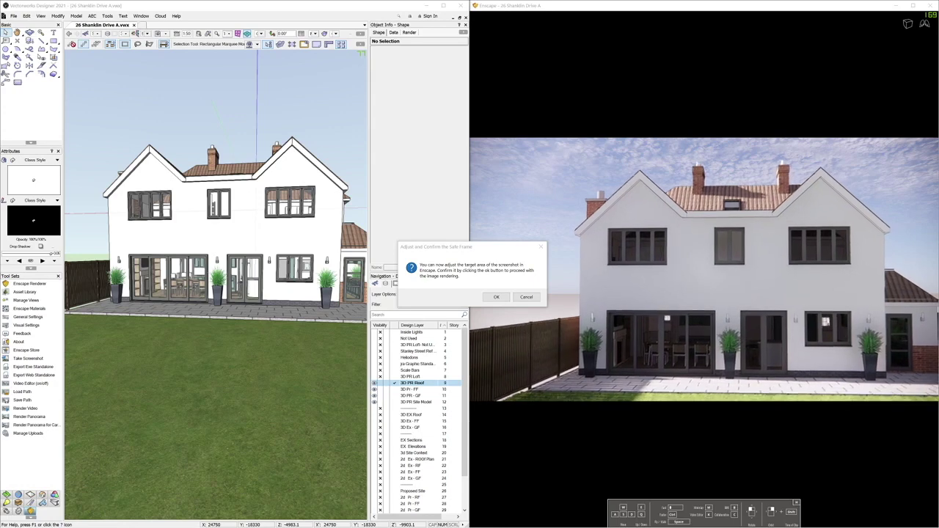
pyautogui.moveTo(673, 315); pyautogui.dragTo(706, 327, button='right')
pyautogui.press('d')
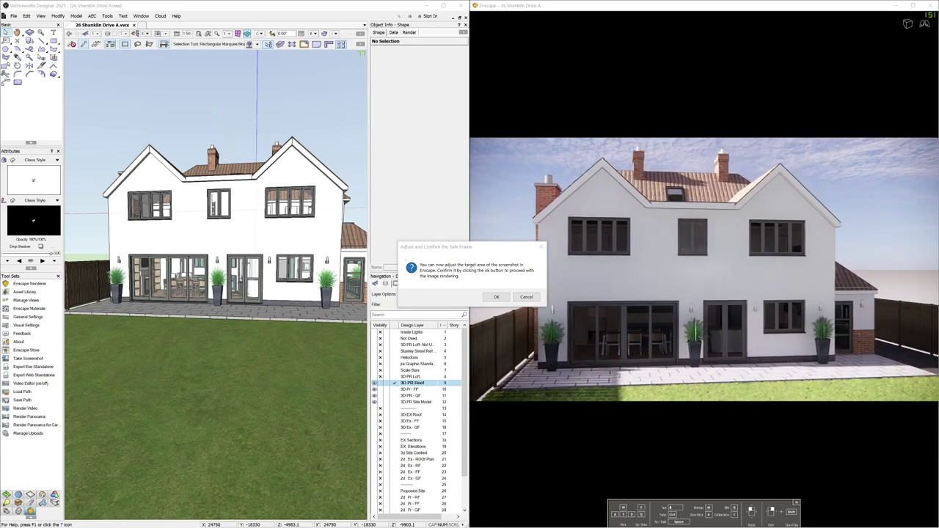
pyautogui.moveTo(784, 313); pyautogui.dragTo(776, 314, button='right')
pyautogui.press('a')
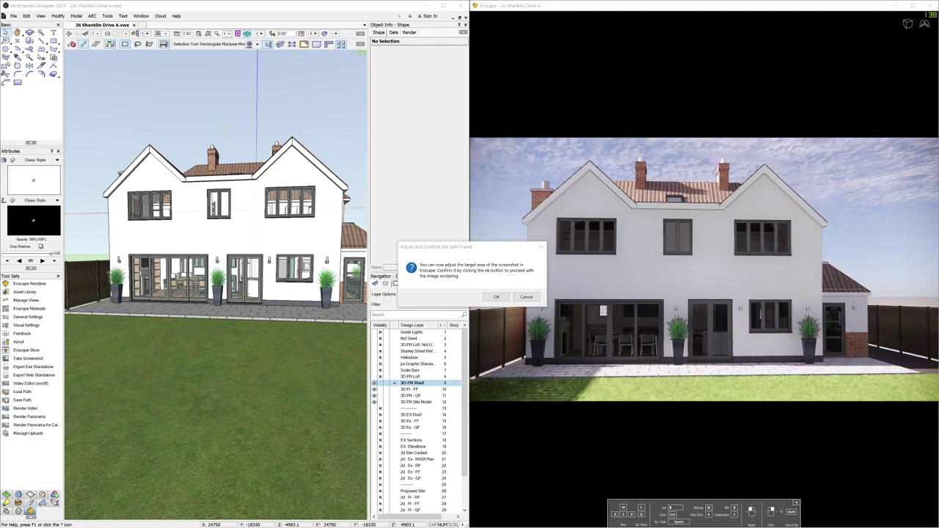
pyautogui.moveTo(693, 294); pyautogui.dragTo(697, 297, button='right')
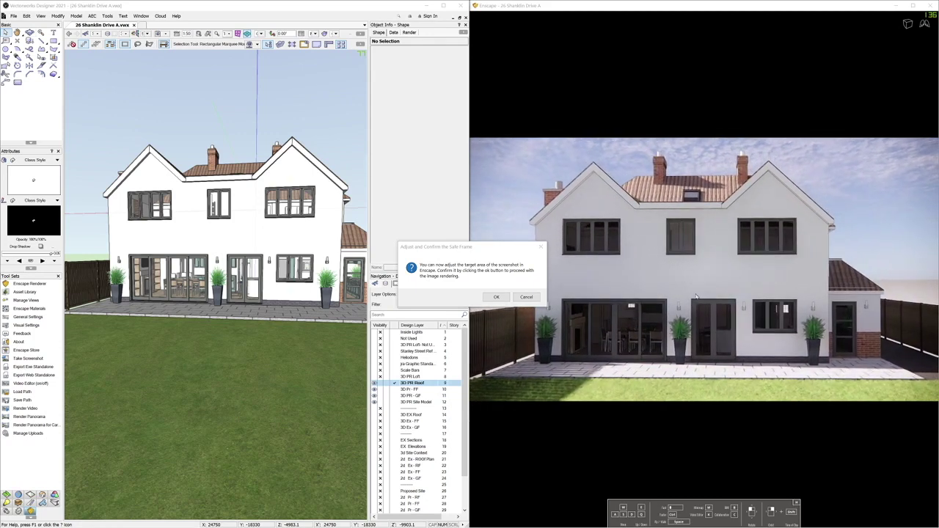
pyautogui.click(495, 297)
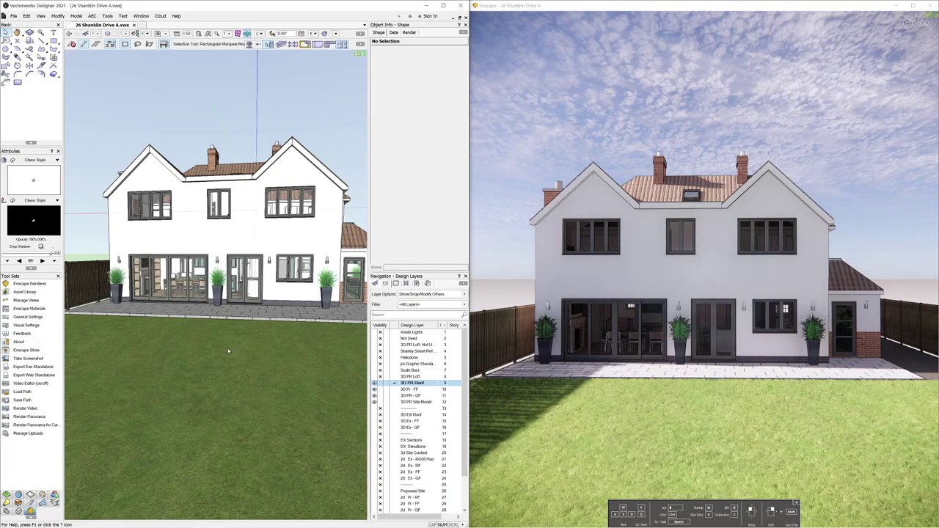
# - Capture an Enscape screenshot of the house from a raised rear-corner viewpoint over the fence on the tall brick chimney side
pyautogui.hotkey('shift', 'c')
pyautogui.moveTo(206, 374); pyautogui.dragTo(246, 373)
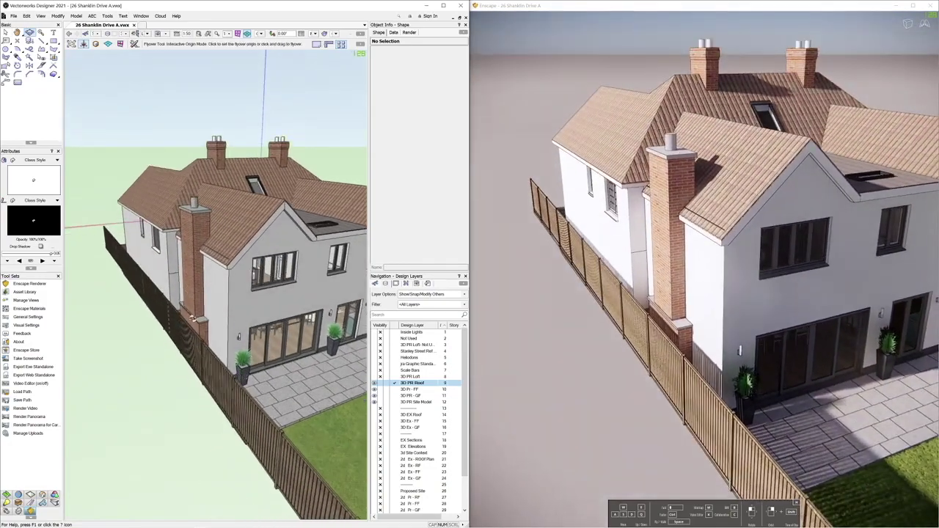
pyautogui.moveTo(208, 322); pyautogui.dragTo(211, 317)
pyautogui.moveTo(271, 283); pyautogui.dragTo(118, 279)
pyautogui.moveTo(118, 279)
pyautogui.mouseDown(button='middle')
pyautogui.moveTo(118, 269)
pyautogui.moveTo(133, 273)
pyautogui.mouseUp(button='middle')
pyautogui.moveTo(132, 273); pyautogui.dragTo(218, 297)
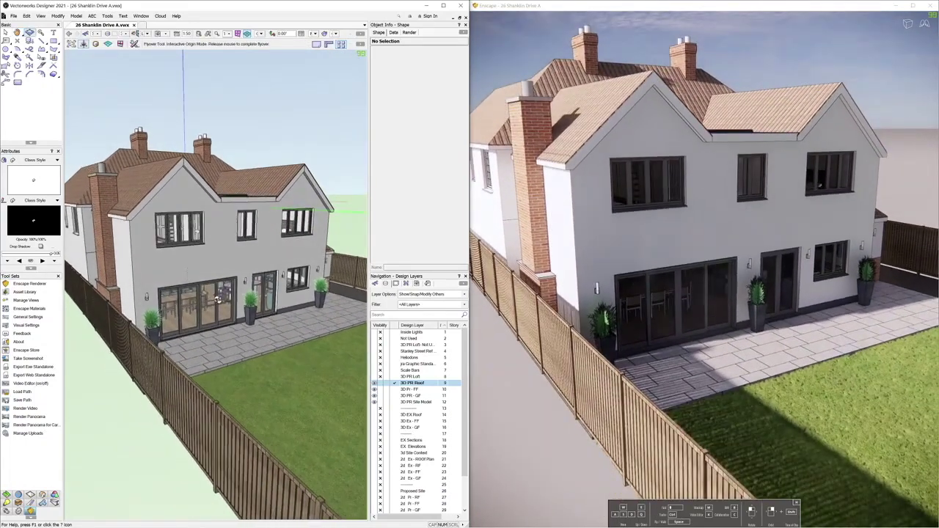
pyautogui.scroll(-3, 722, 245)
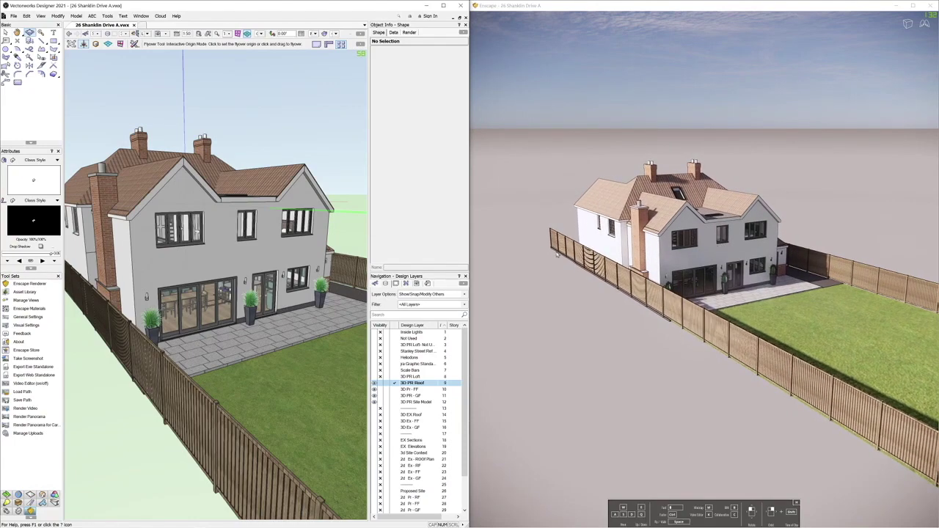
pyautogui.moveTo(203, 272); pyautogui.dragTo(204, 283)
pyautogui.scroll(-4, 203, 283)
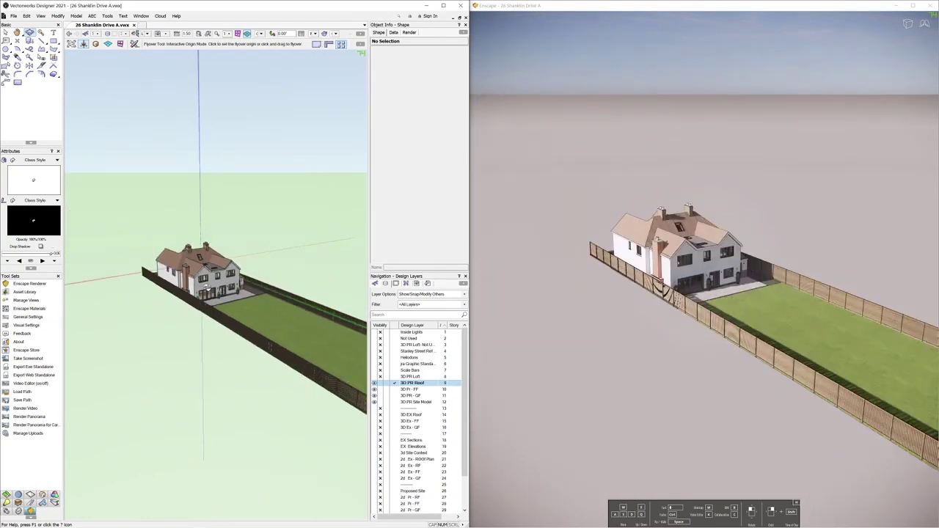
pyautogui.scroll(1, 204, 283)
pyautogui.moveTo(204, 284); pyautogui.dragTo(218, 320, button='middle')
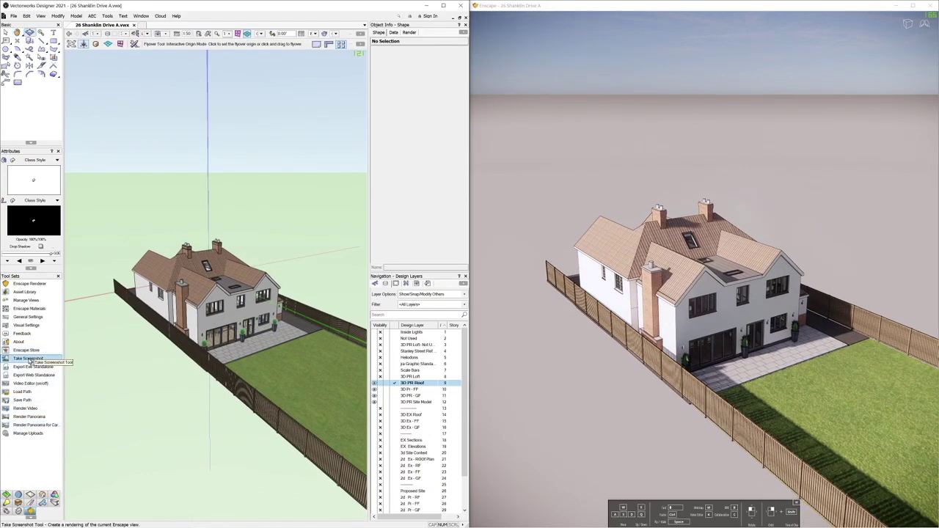
pyautogui.click(28, 359)
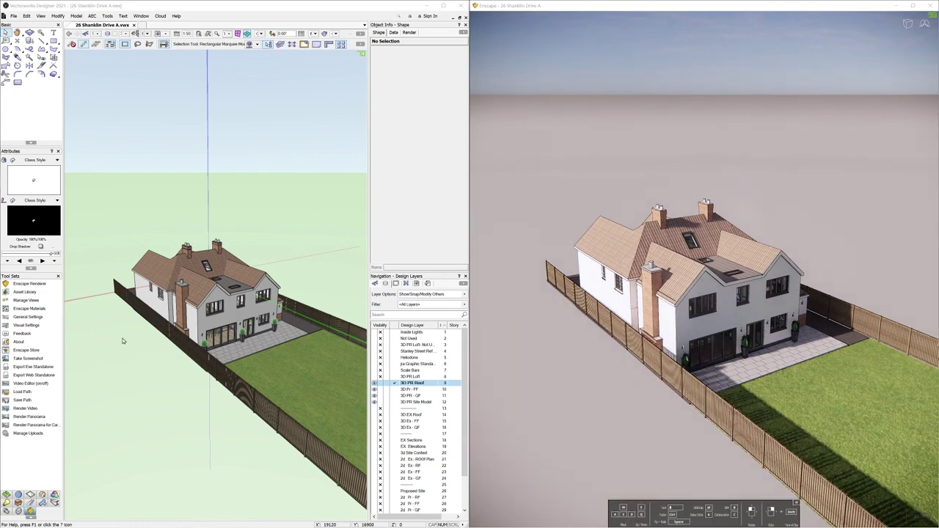
# - Capture a closer aerial Enscape screenshot from the opposite rear corner, showing the single-storey side extension and the fence
pyautogui.keyDown('ctrl'); pyautogui.moveTo(285, 332); pyautogui.dragTo(151, 320, button='middle'); pyautogui.keyUp('ctrl')
pyautogui.moveTo(214, 286); pyautogui.dragTo(248, 281, button='middle')
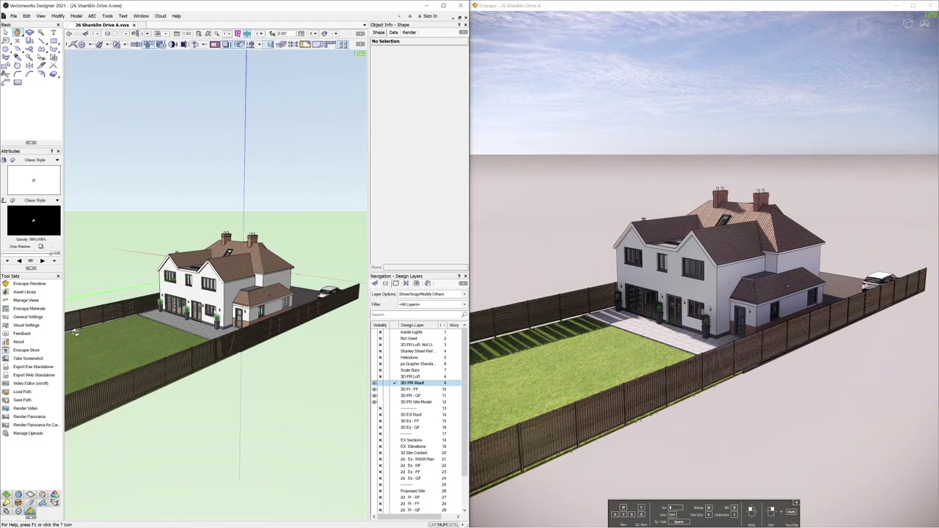
pyautogui.click(28, 358)
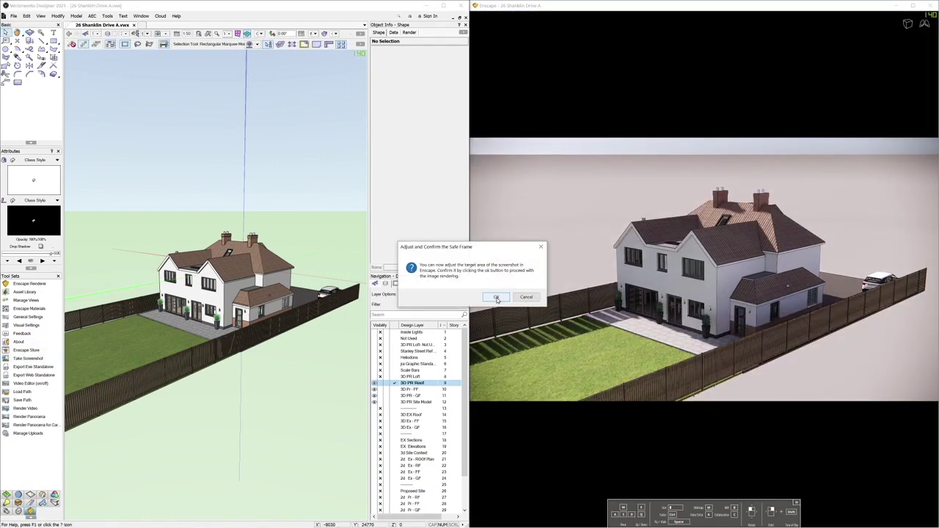
pyautogui.scroll(2, 723, 284)
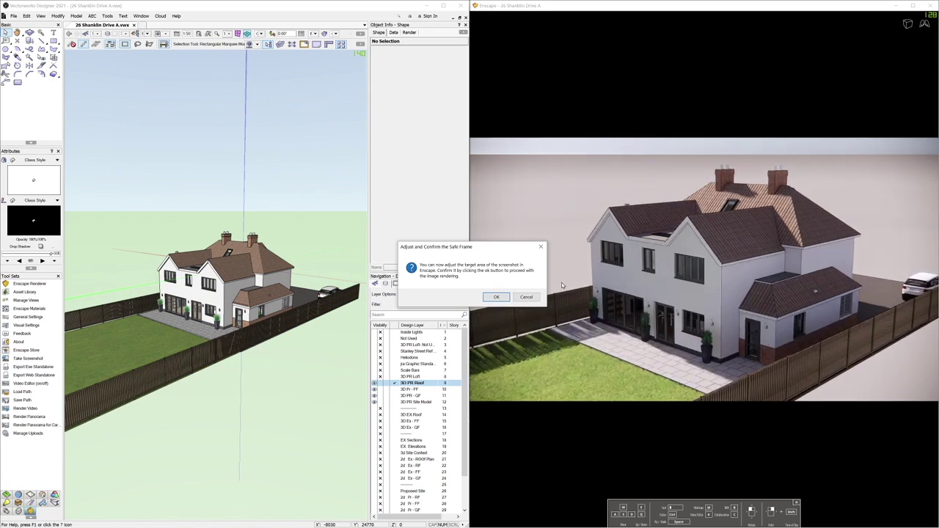
pyautogui.click(499, 297)
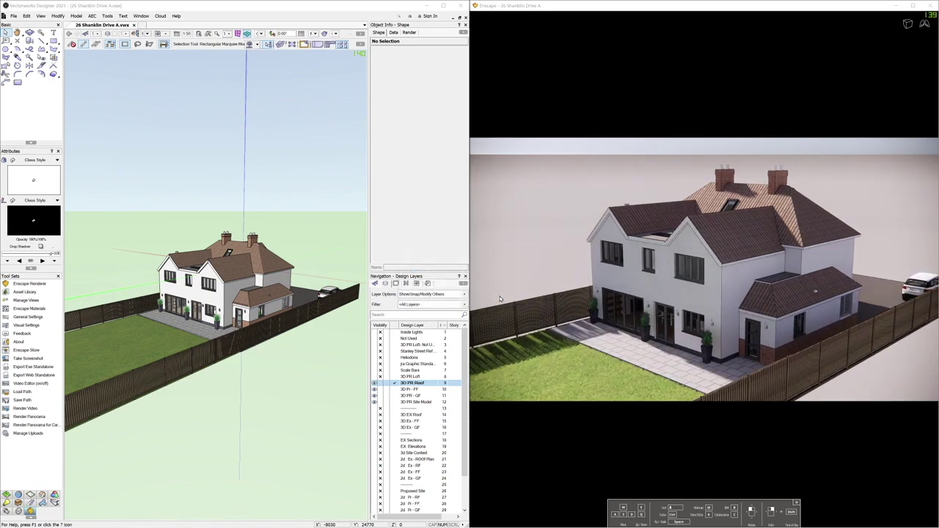
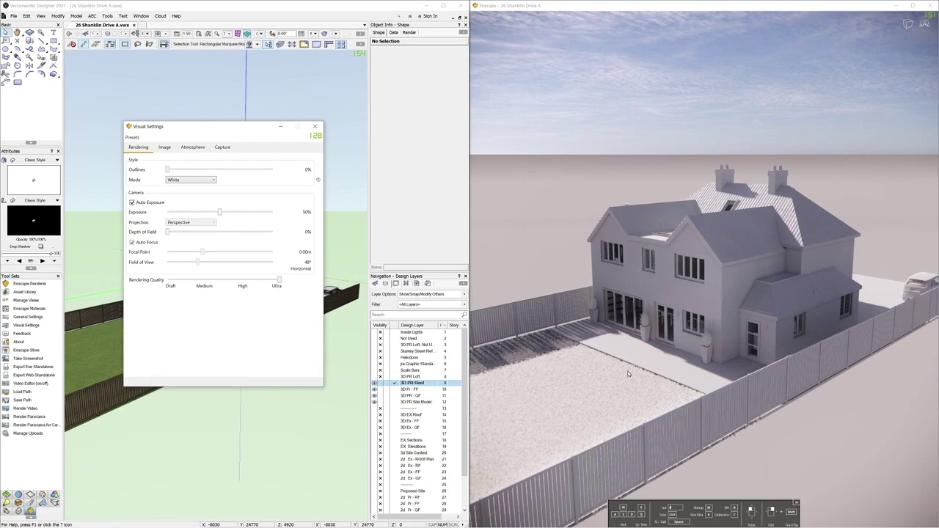
# - Shift Enscape's time of day and capture a white-mode screenshot of the rear corner, with the house and garden fence inside the safe frame
pyautogui.keyDown('shift'); pyautogui.moveTo(635, 401); pyautogui.dragTo(640, 356, button='right'); pyautogui.keyUp('shift')
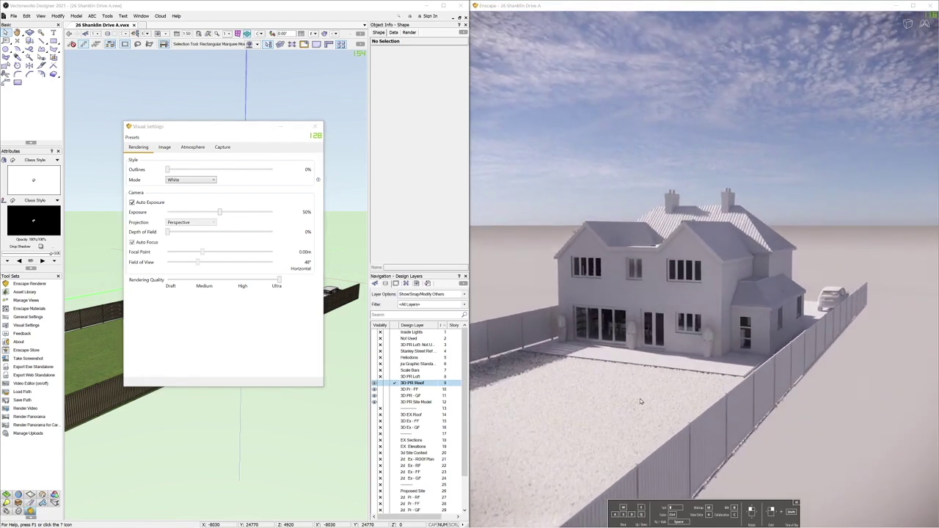
pyautogui.keyDown('shift'); pyautogui.moveTo(640, 355); pyautogui.dragTo(679, 355, button='right'); pyautogui.keyUp('shift')
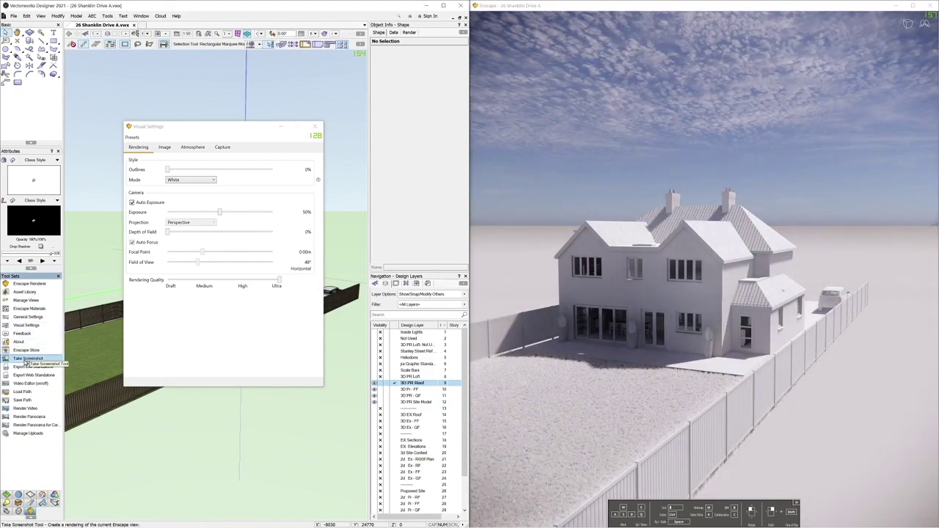
pyautogui.click(26, 359)
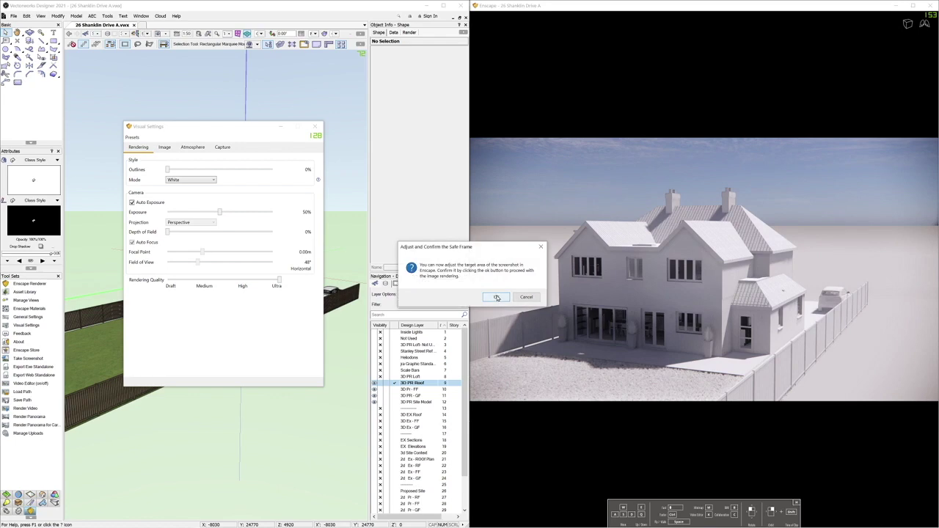
pyautogui.moveTo(825, 234); pyautogui.dragTo(768, 267, button='right')
pyautogui.moveTo(672, 293); pyautogui.dragTo(661, 293, button='right')
pyautogui.press('a')
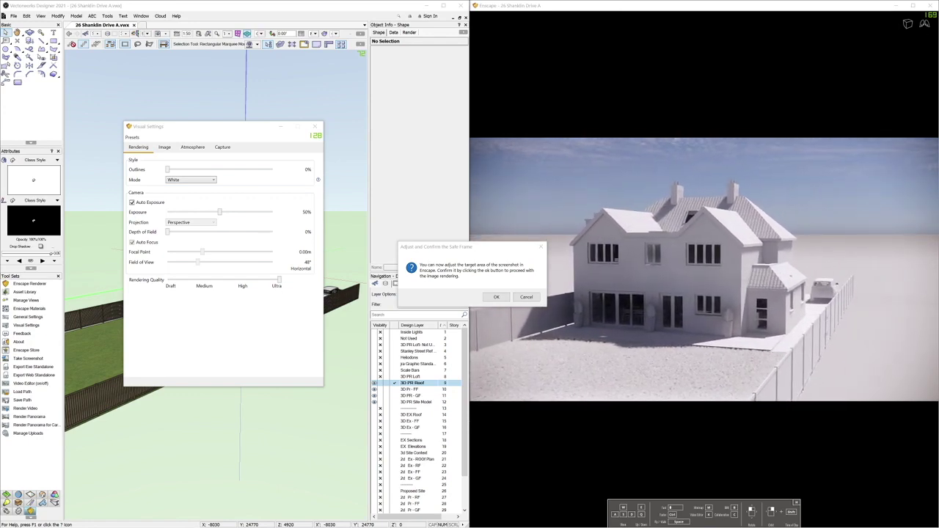
pyautogui.press('a')
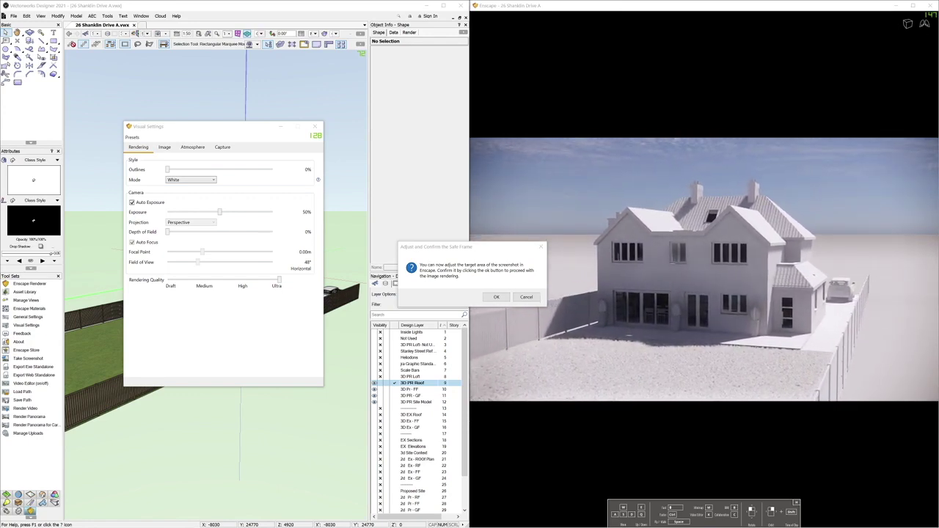
pyautogui.press('e')
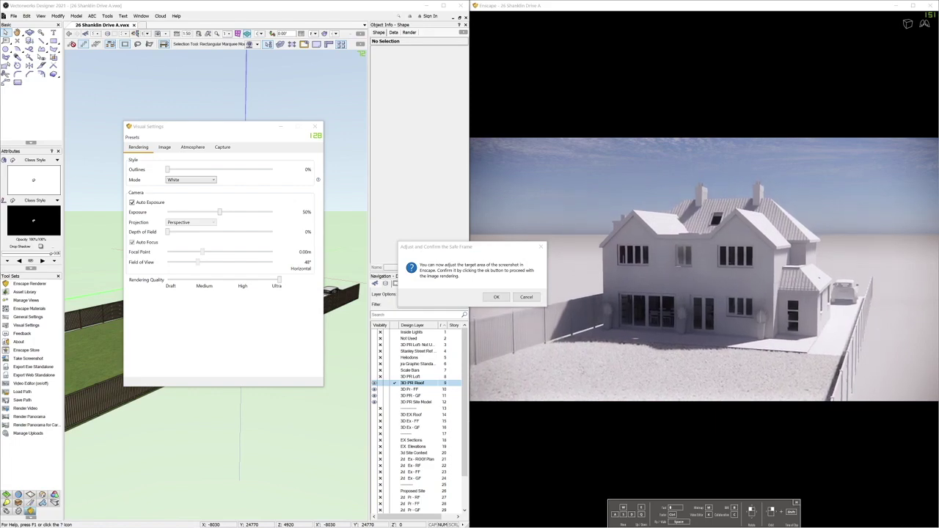
pyautogui.moveTo(772, 257); pyautogui.dragTo(720, 253, button='right')
pyautogui.click(496, 297)
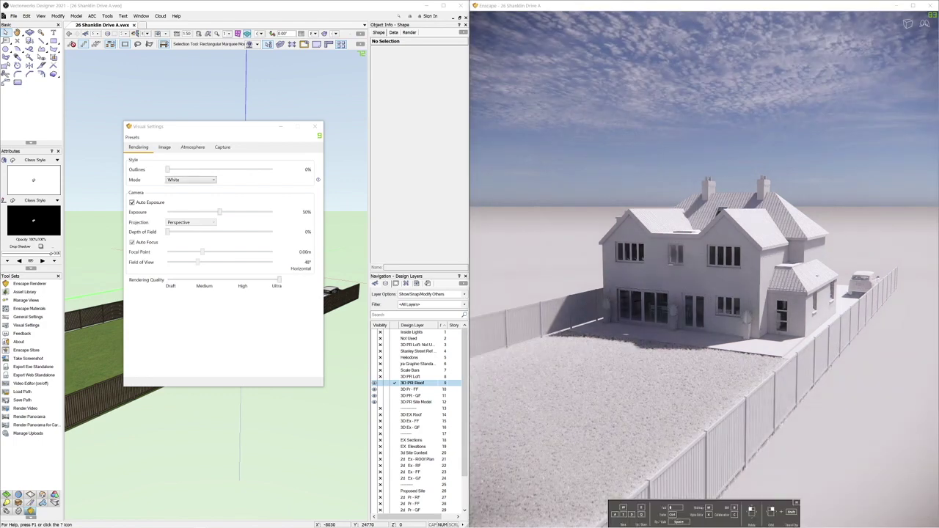
# - Capture a white-mode Enscape screenshot of the front of the house, framing the porch, driveway and parked car
pyautogui.moveTo(818, 277); pyautogui.dragTo(602, 283, button='right')
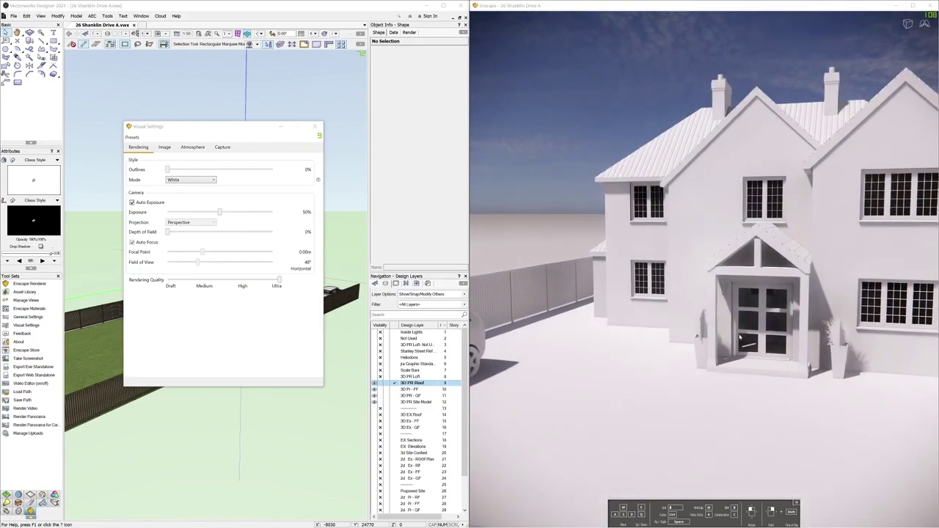
pyautogui.scroll(-2, 740, 337)
pyautogui.moveTo(546, 337); pyautogui.dragTo(599, 263, button='right')
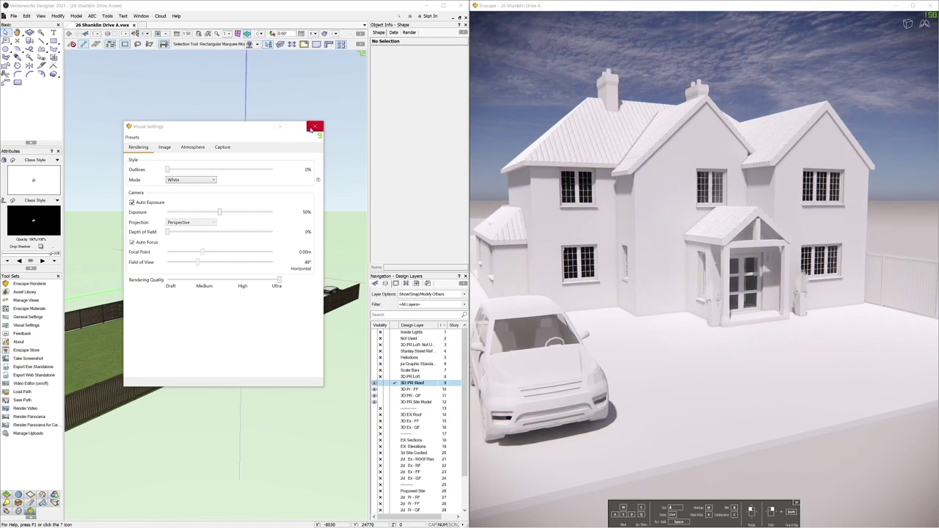
pyautogui.click(27, 359)
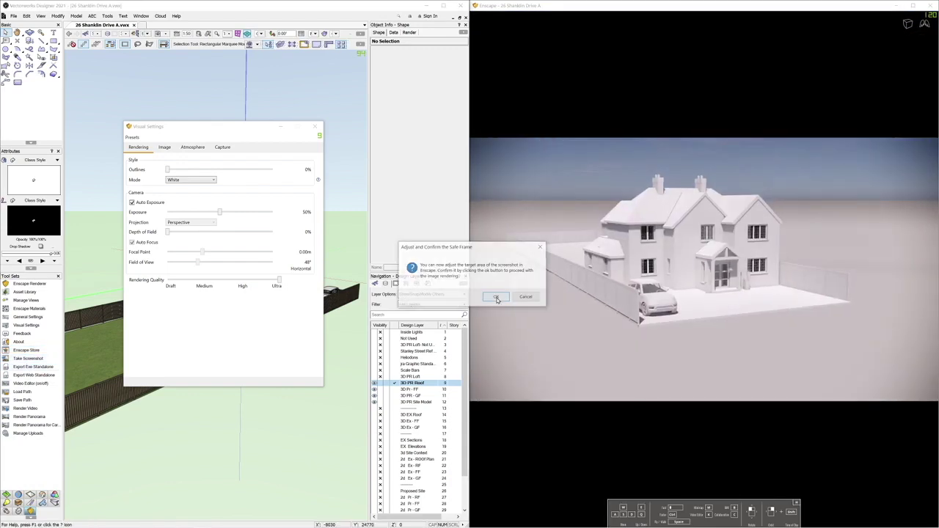
pyautogui.scroll(2, 726, 276)
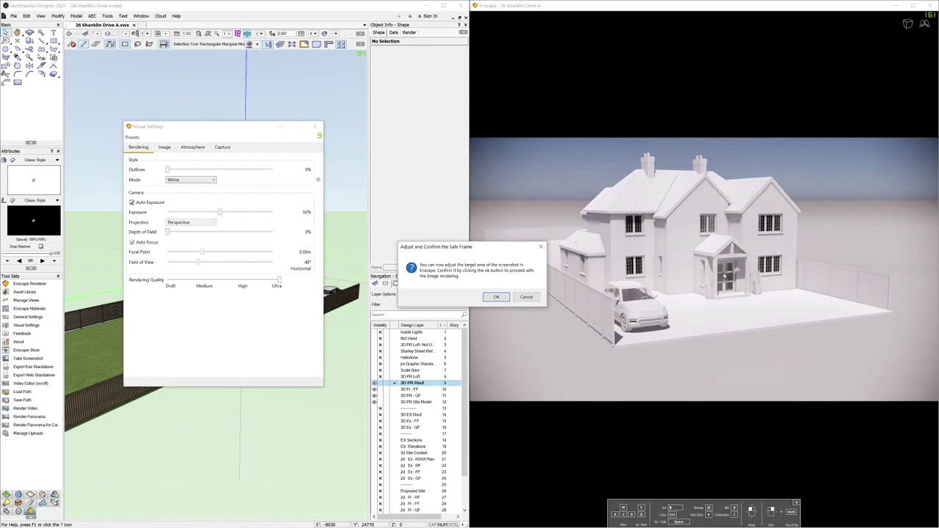
pyautogui.moveTo(724, 275); pyautogui.dragTo(710, 295, button='right')
pyautogui.moveTo(767, 269); pyautogui.dragTo(716, 256, button='right')
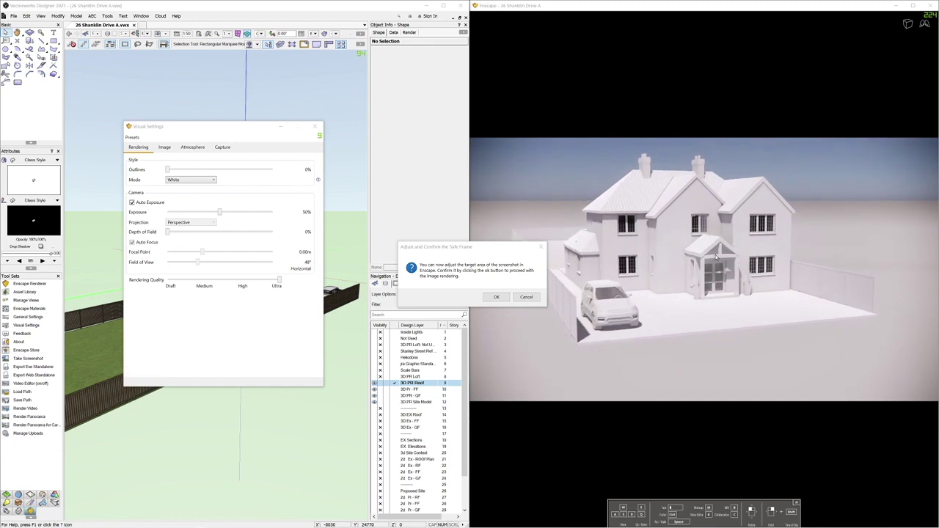
pyautogui.scroll(3, 716, 256)
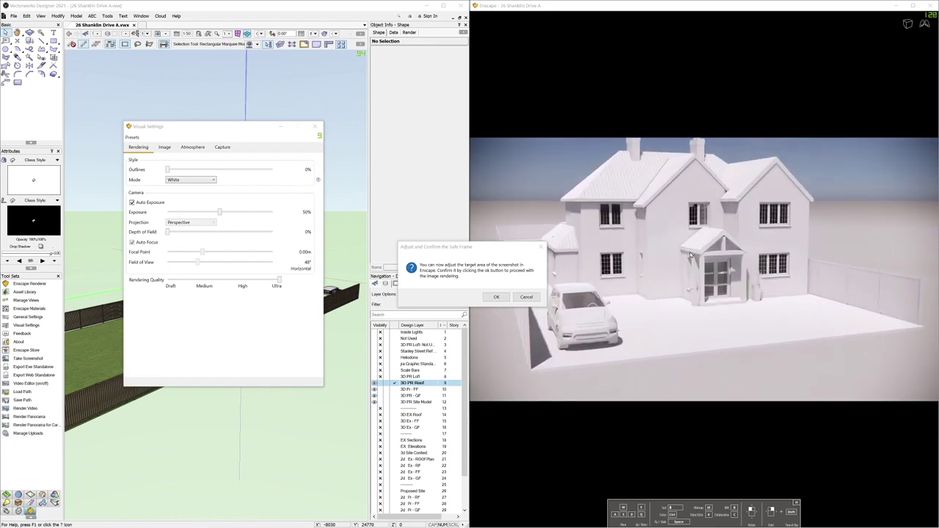
pyautogui.moveTo(716, 256); pyautogui.dragTo(721, 278, button='middle')
pyautogui.click(491, 297)
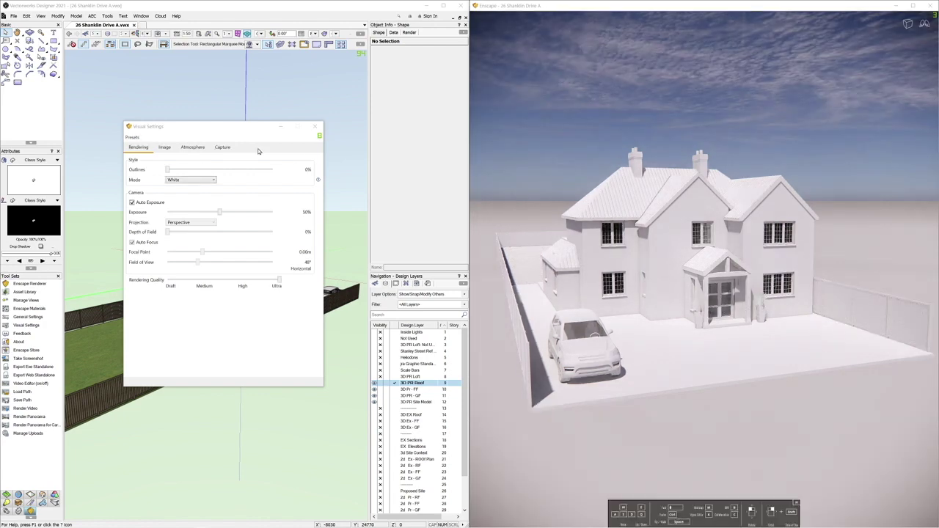
# - Set Enscape's rendering style mode to None and close the visual settings
pyautogui.click(185, 182)
pyautogui.click(183, 189)
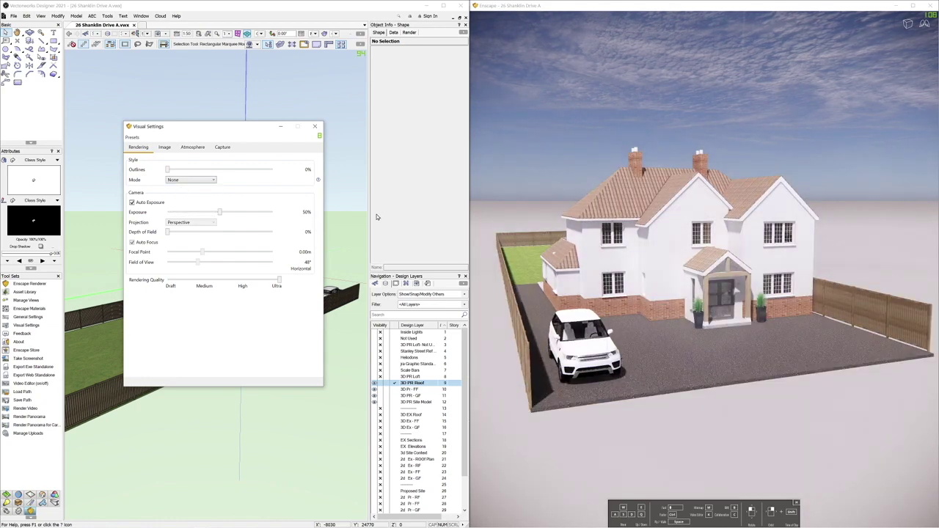
pyautogui.click(316, 127)
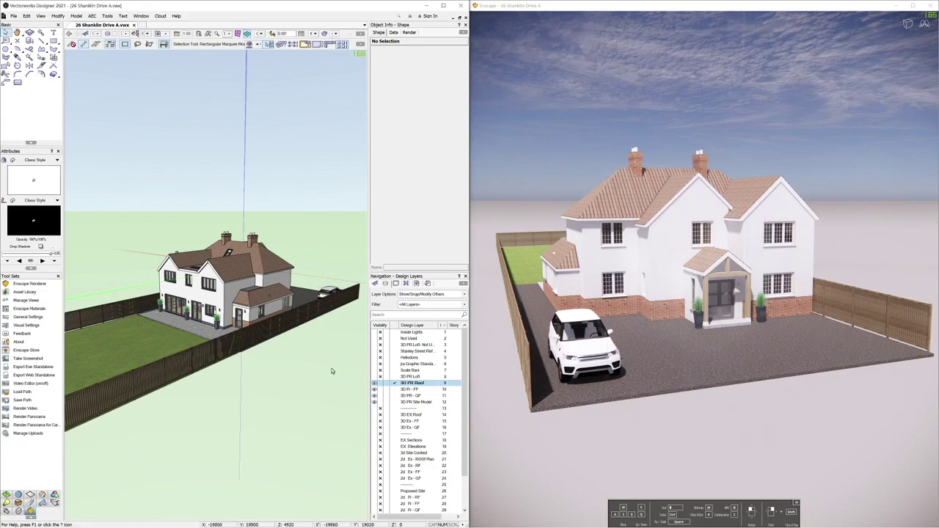
# - Orbit to an aerial view of the house front and choose a standing woman from the Enscape Asset Library
pyautogui.hotkey('shift', 'c')
pyautogui.moveTo(332, 361); pyautogui.dragTo(69, 372)
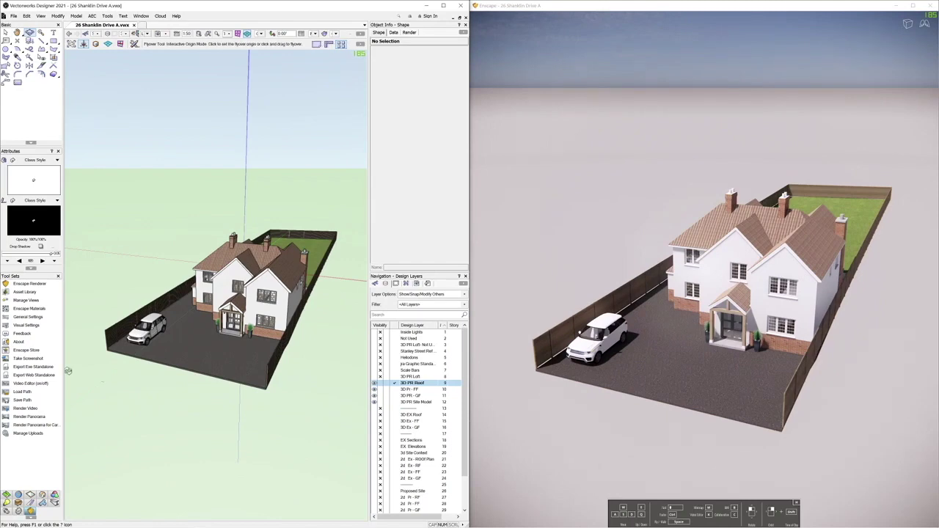
pyautogui.click(25, 292)
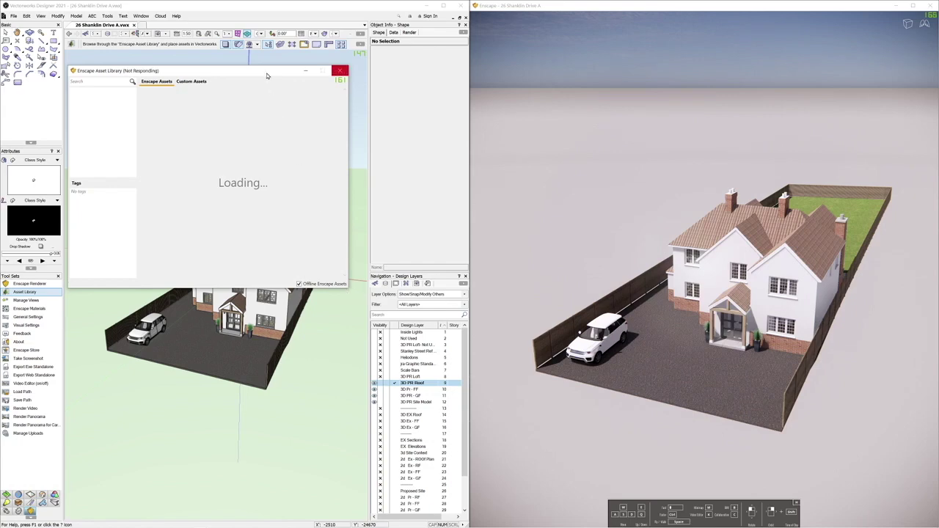
pyautogui.moveTo(283, 74); pyautogui.dragTo(628, 64)
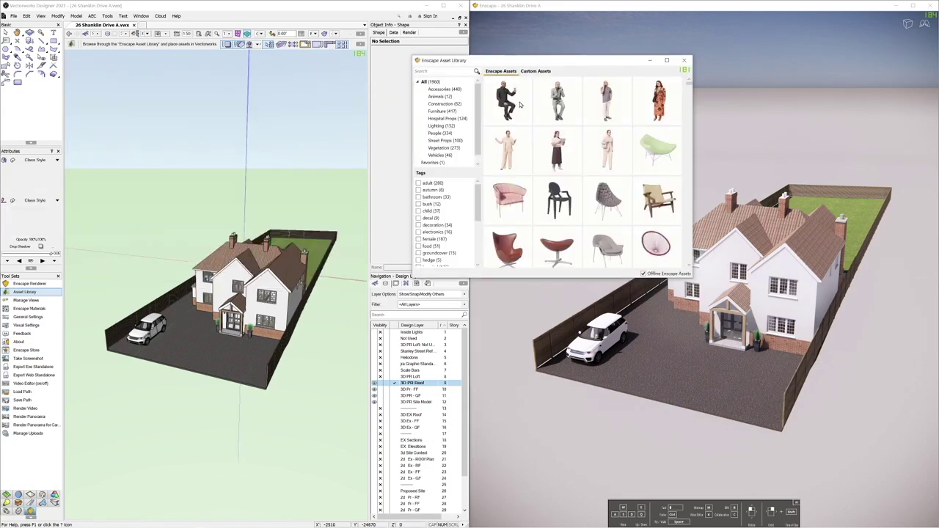
pyautogui.click(517, 145)
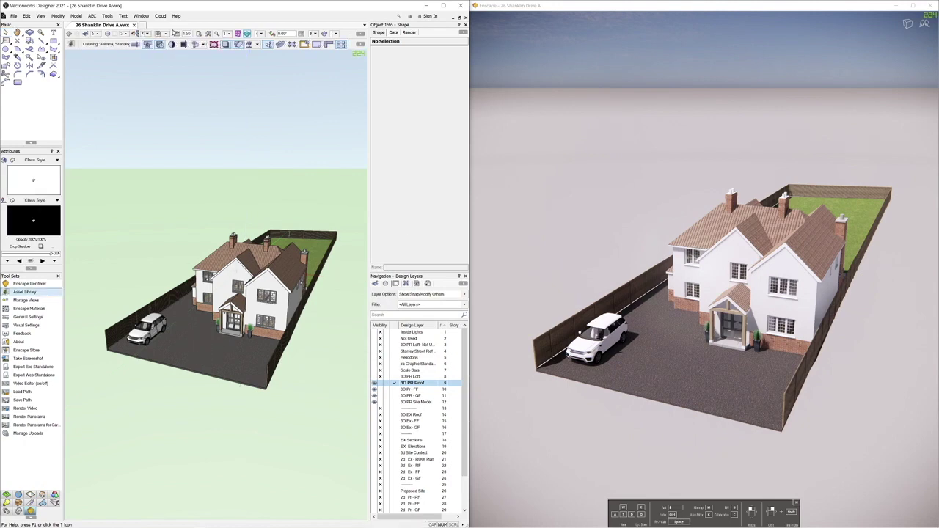
# - Make 3D PR Site Model the active layer and place the woman on the driveway between the parked car and the porch
pyautogui.click(166, 35)
pyautogui.click(166, 36)
pyautogui.click(149, 35)
pyautogui.click(149, 36)
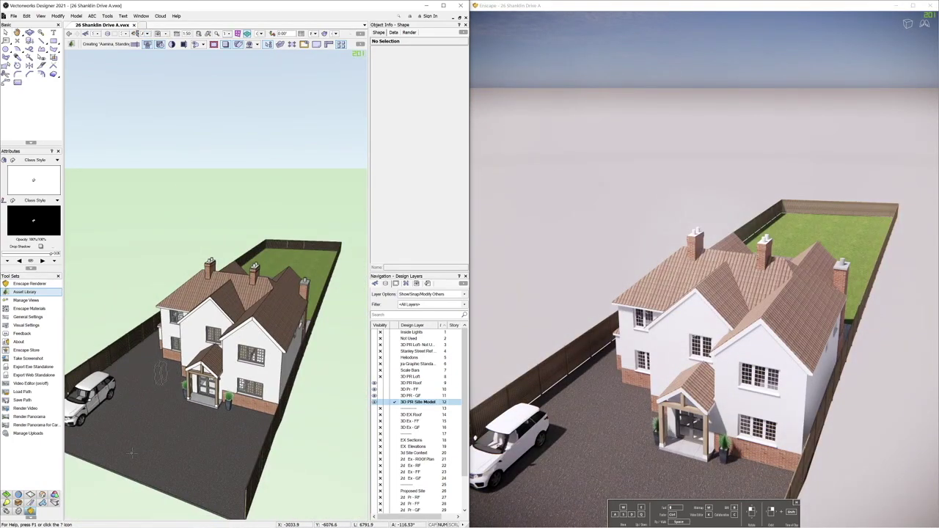
pyautogui.click(159, 378)
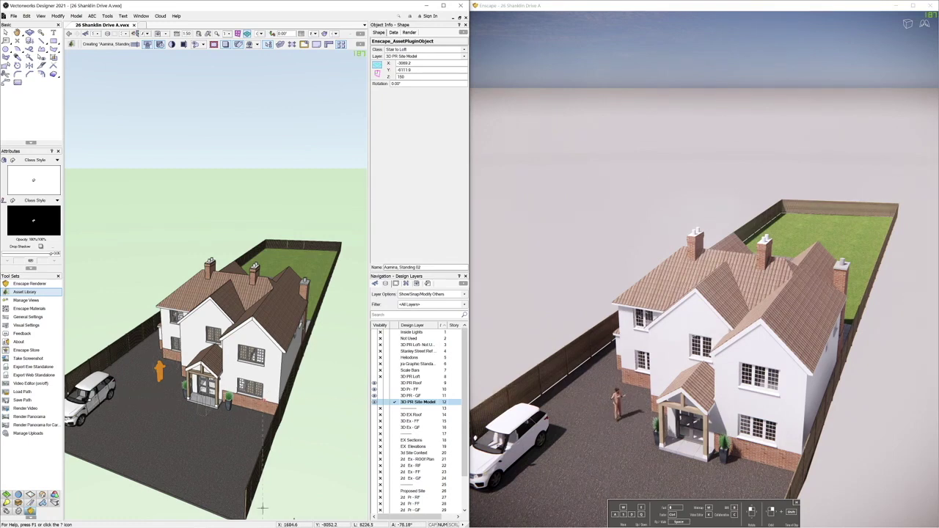
# - Reopen the Enscape Asset Library and choose Car 33 from the Vehicles category
pyautogui.moveTo(200, 523)
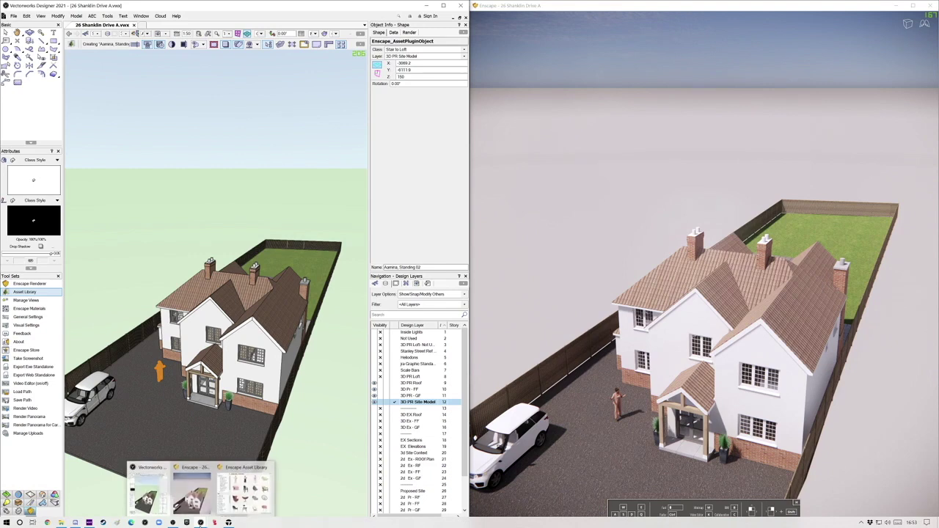
pyautogui.click(246, 491)
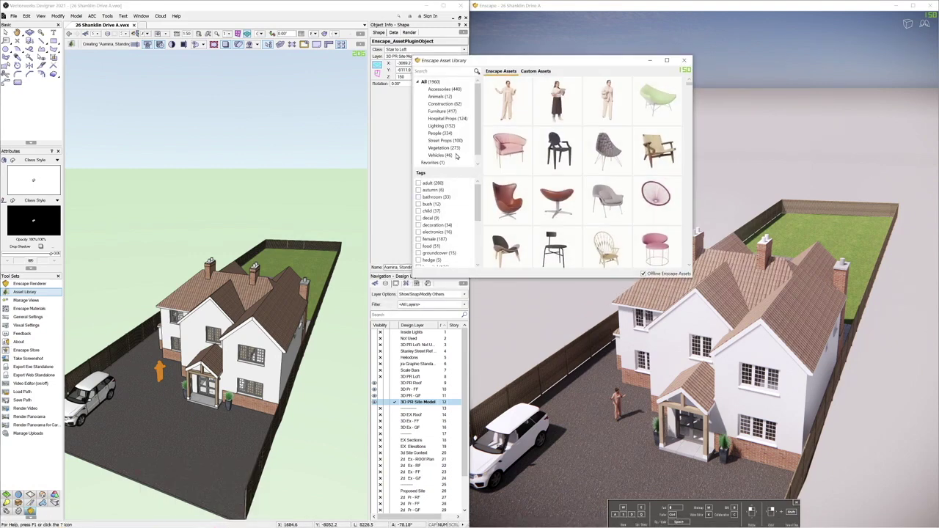
pyautogui.click(437, 156)
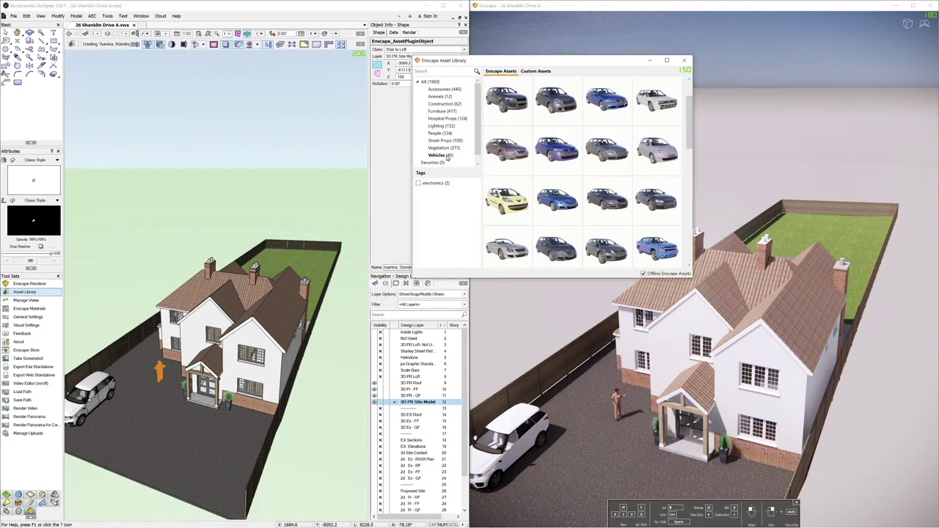
pyautogui.scroll(-5, 554, 133)
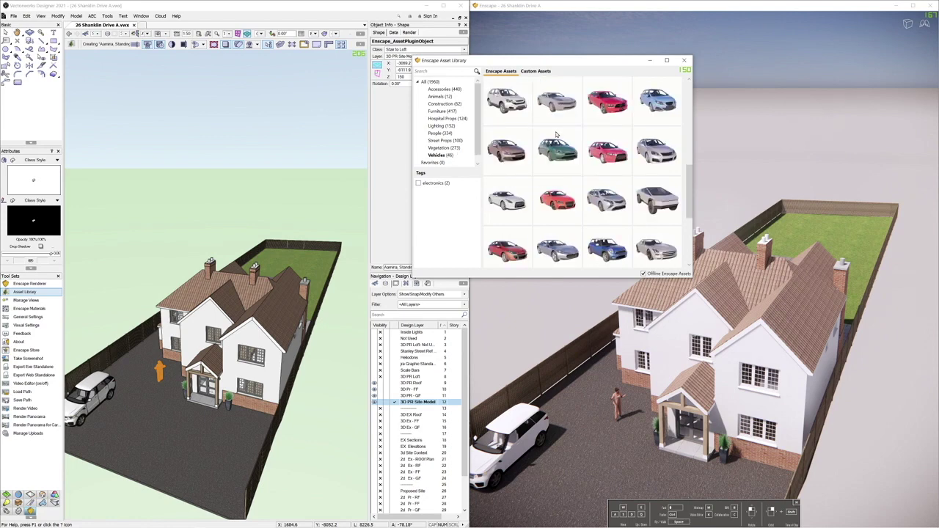
pyautogui.moveTo(641, 198)
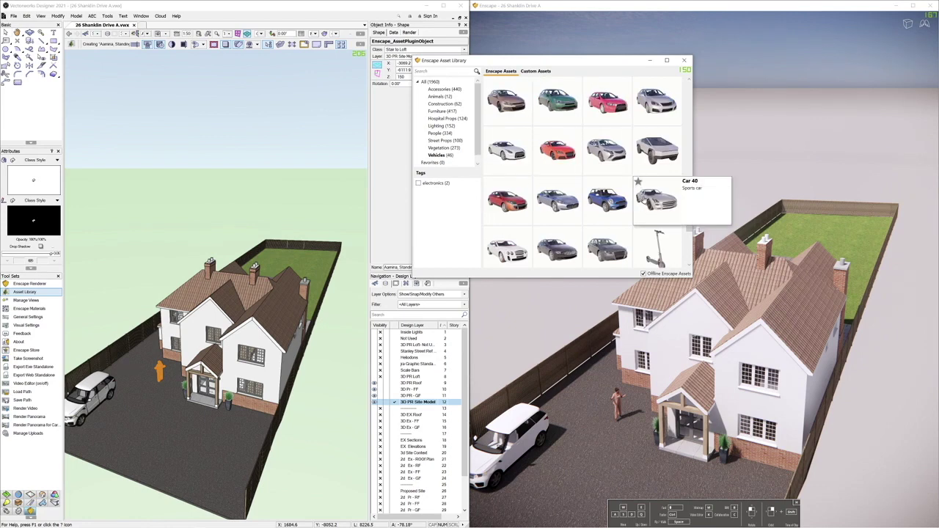
pyautogui.moveTo(661, 154)
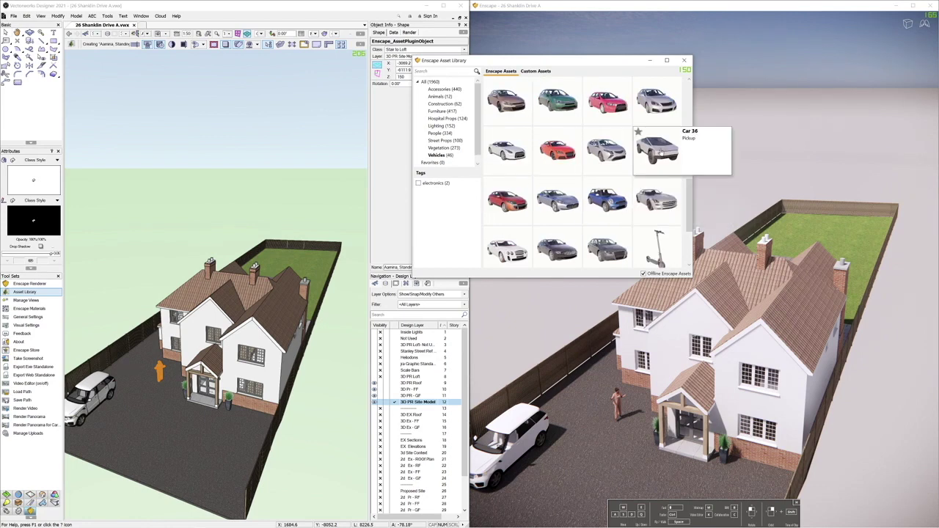
pyautogui.click(513, 152)
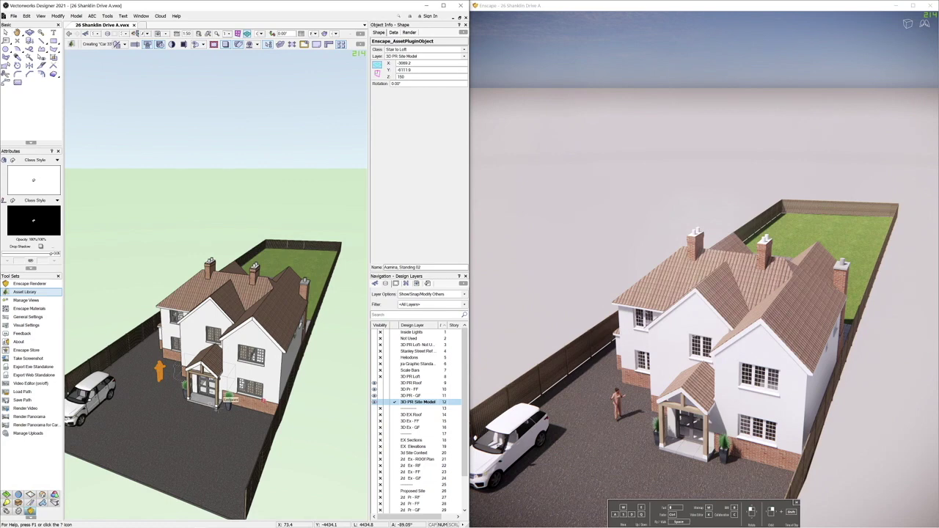
# - Place the car in plan view on the front driveway opposite the existing car, nose-to-tail in line with the side boundary
pyautogui.click(262, 35)
pyautogui.click(267, 44)
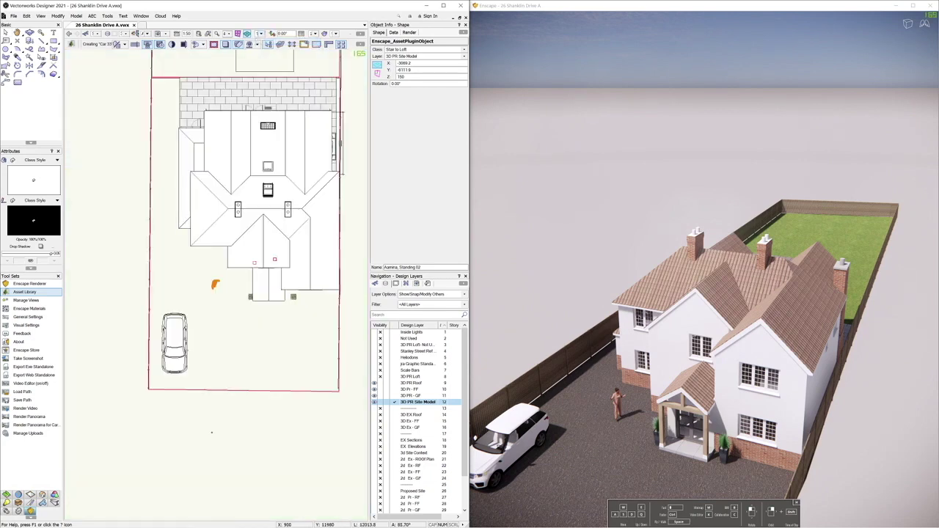
pyautogui.click(275, 357)
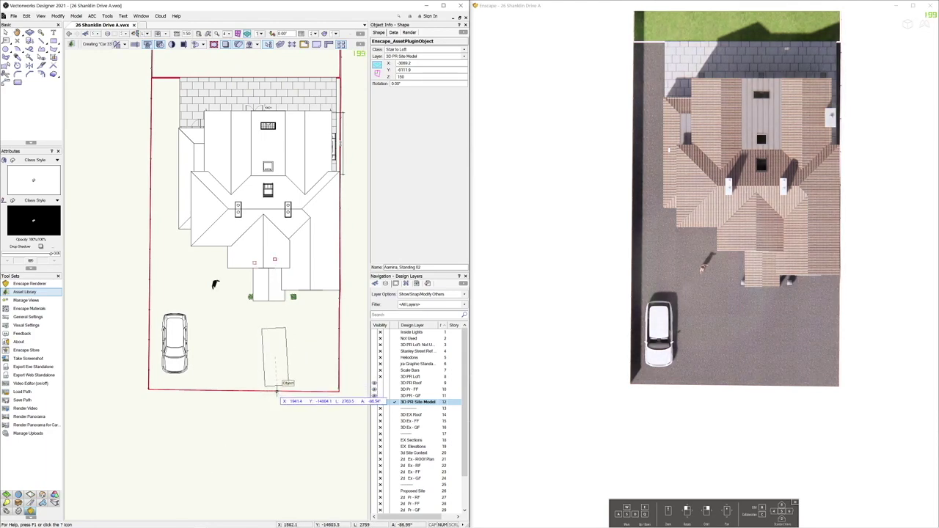
pyautogui.click(276, 390)
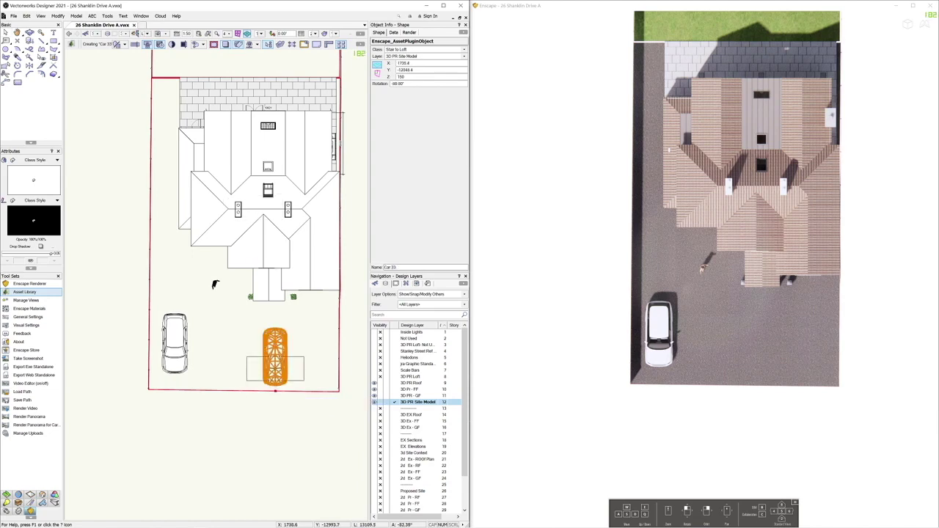
pyautogui.press('x')
pyautogui.press('x')
pyautogui.click(287, 357)
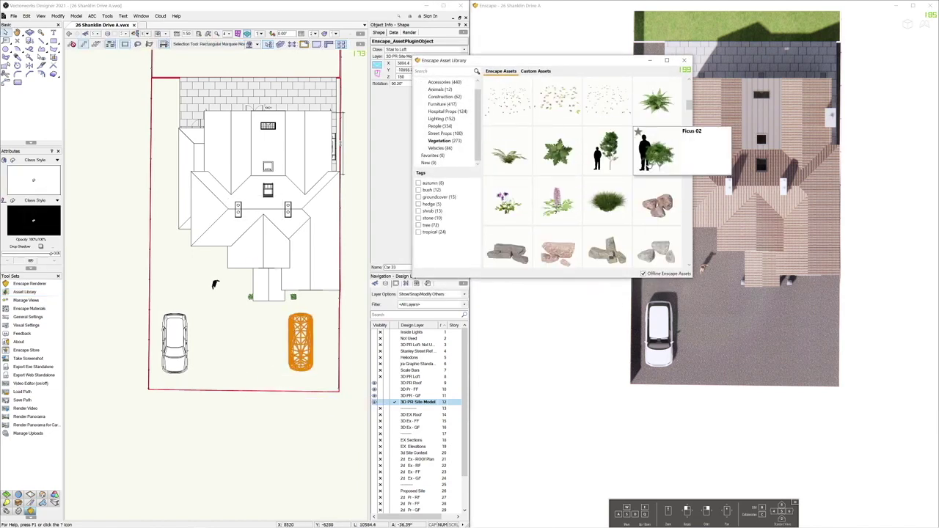
# - Choose the Elm 06 tree from the Vegetation assets and place it at the front corner of the plot beside the new car
pyautogui.scroll(10, 648, 164)
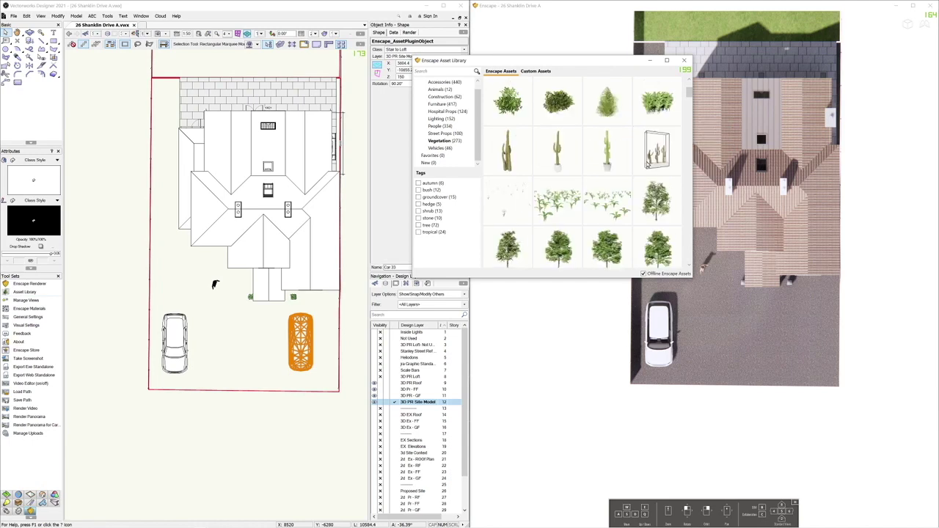
pyautogui.scroll(2, 649, 165)
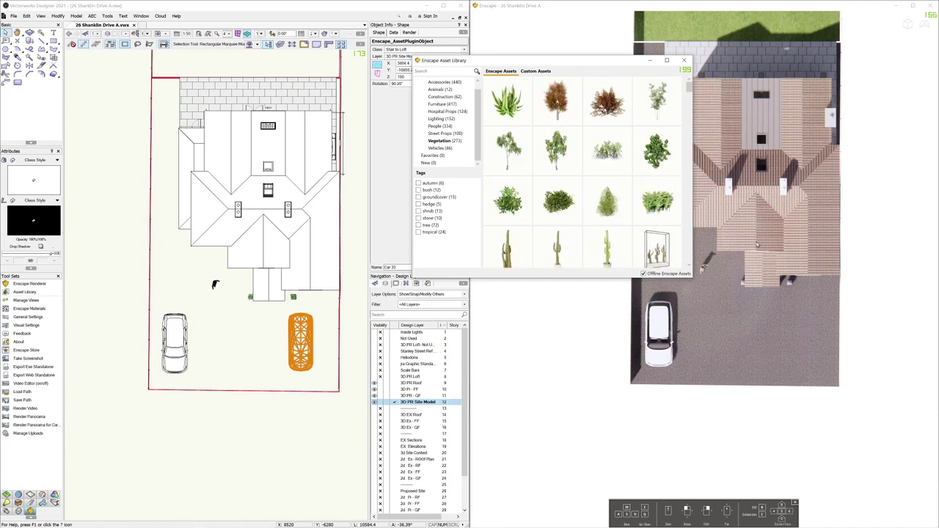
pyautogui.scroll(-6, 643, 205)
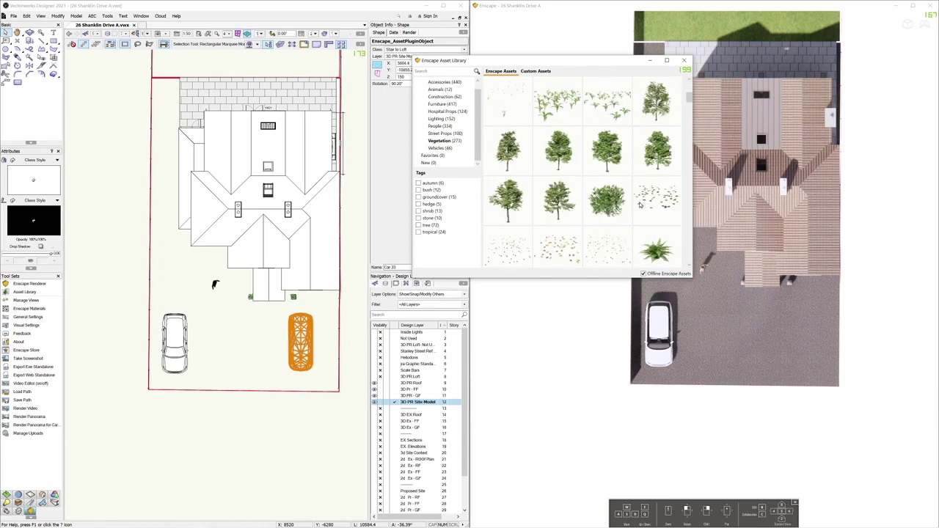
pyautogui.click(607, 164)
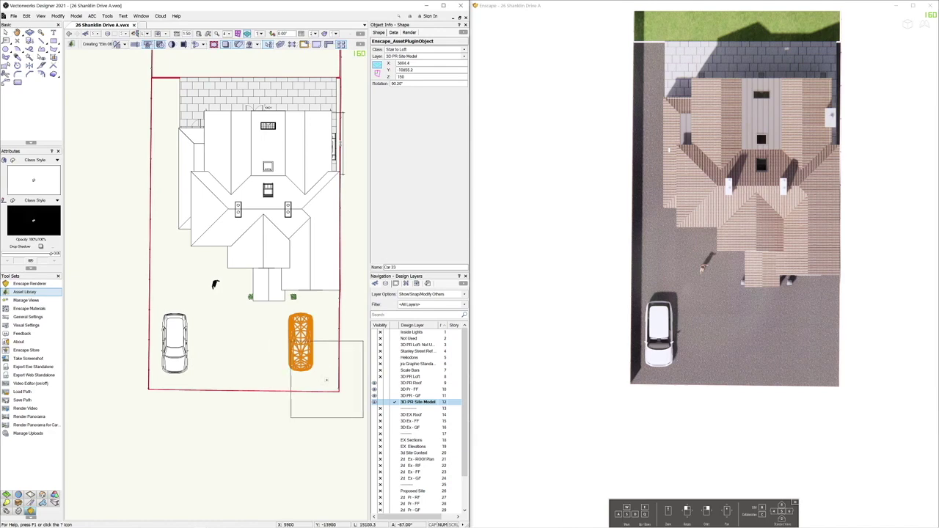
pyautogui.click(328, 379)
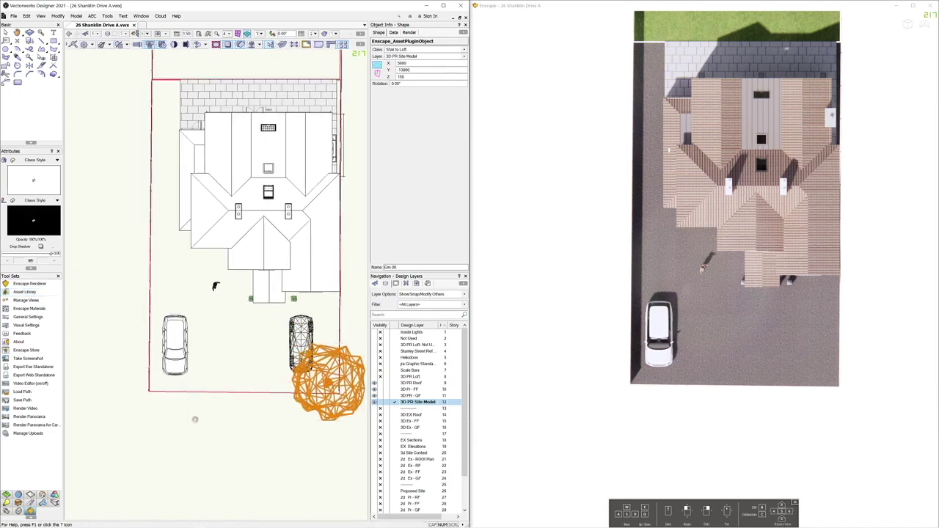
# - Place six more elms in the rear garden: three grouped along the side boundary and three in the far corner
pyautogui.moveTo(216, 277); pyautogui.dragTo(215, 487, button='middle')
pyautogui.scroll(-5, 194, 192)
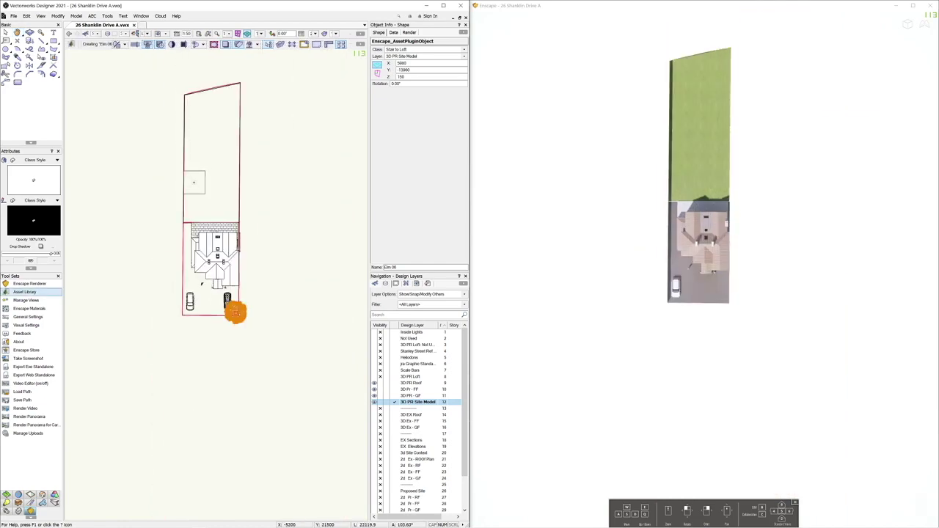
pyautogui.click(194, 183)
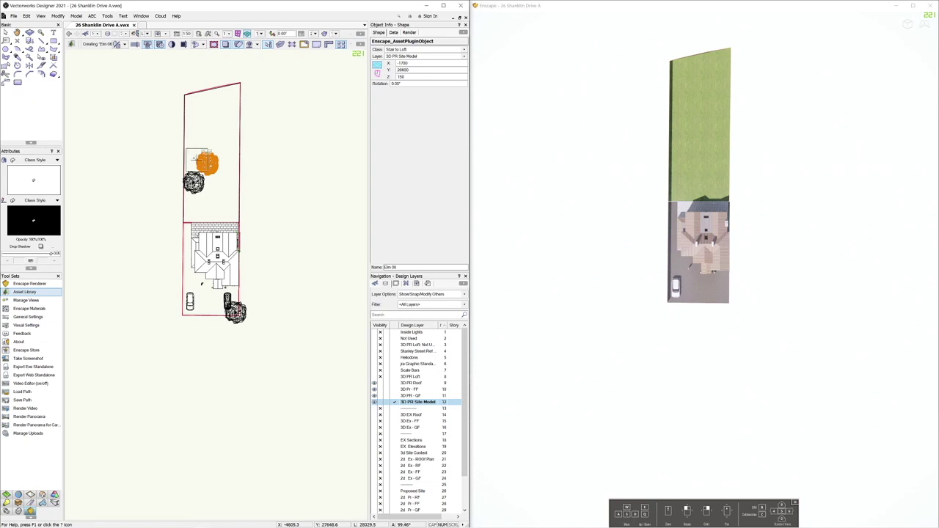
pyautogui.click(191, 157)
pyautogui.click(216, 106)
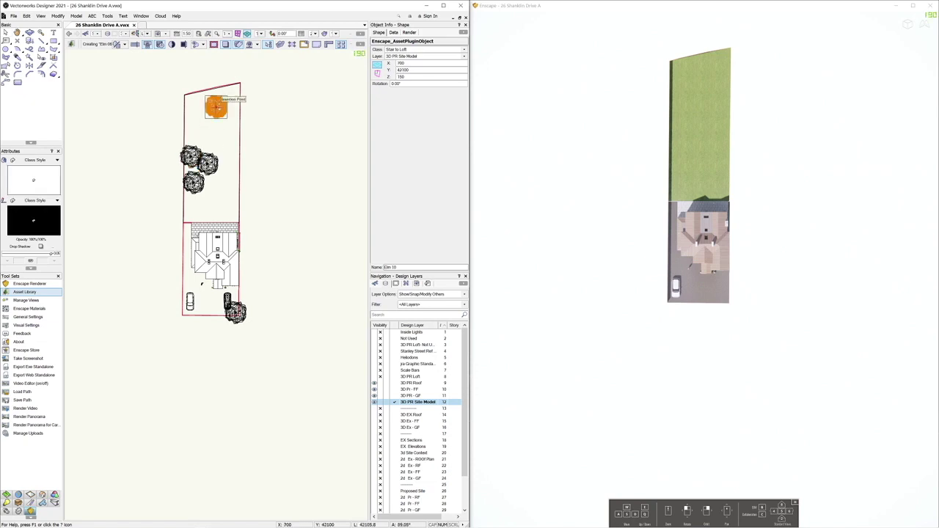
pyautogui.click(216, 106)
pyautogui.click(233, 101)
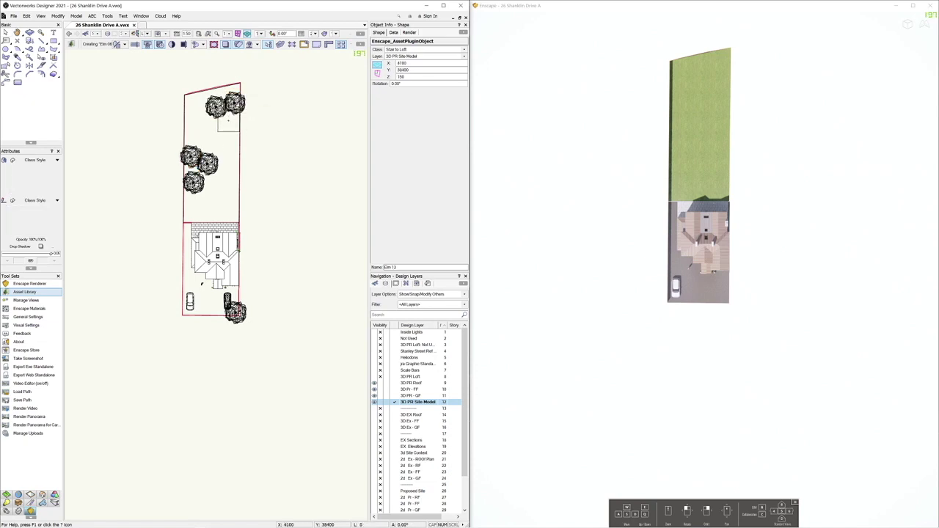
# - Close the asset library and examine the planted model in 3D from above the front corner, close to the elm
pyautogui.click(29, 33)
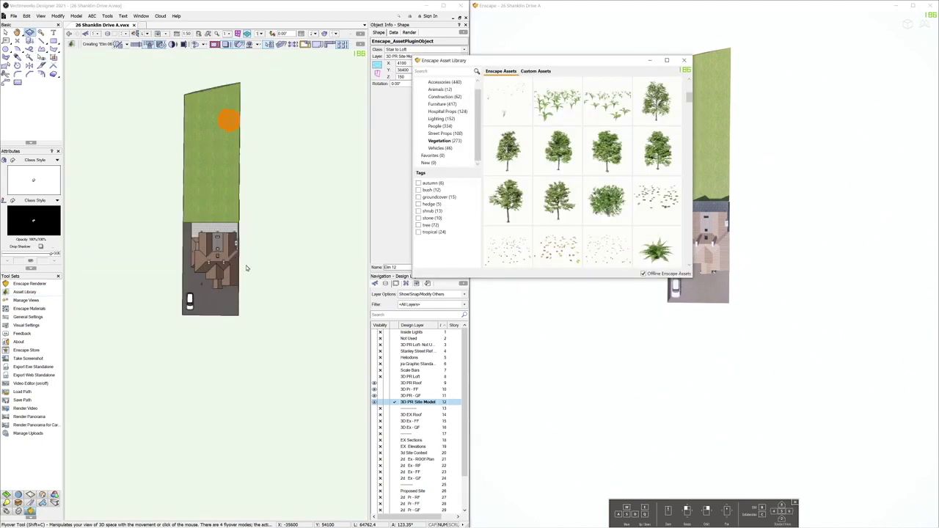
pyautogui.moveTo(259, 281); pyautogui.dragTo(222, 188)
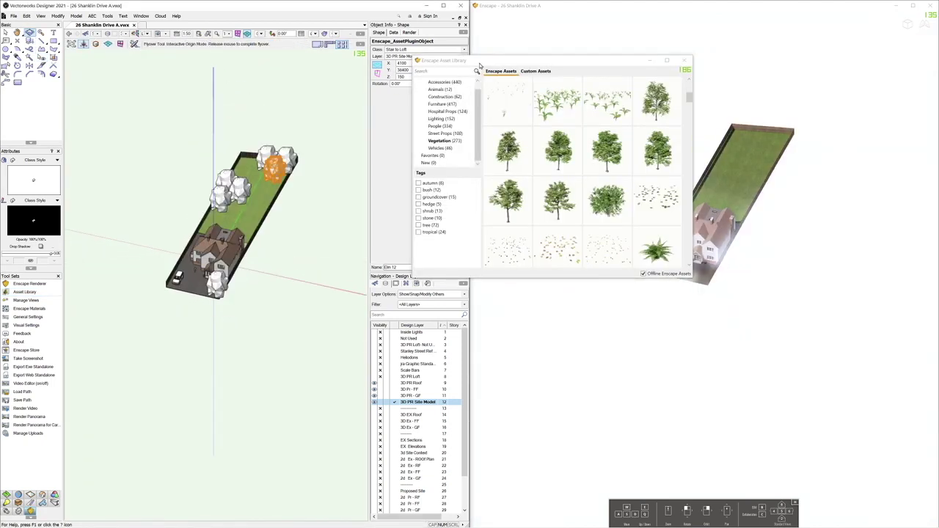
pyautogui.click(687, 62)
pyautogui.click(686, 60)
pyautogui.moveTo(299, 248); pyautogui.dragTo(221, 381)
pyautogui.moveTo(188, 396); pyautogui.dragTo(353, 407)
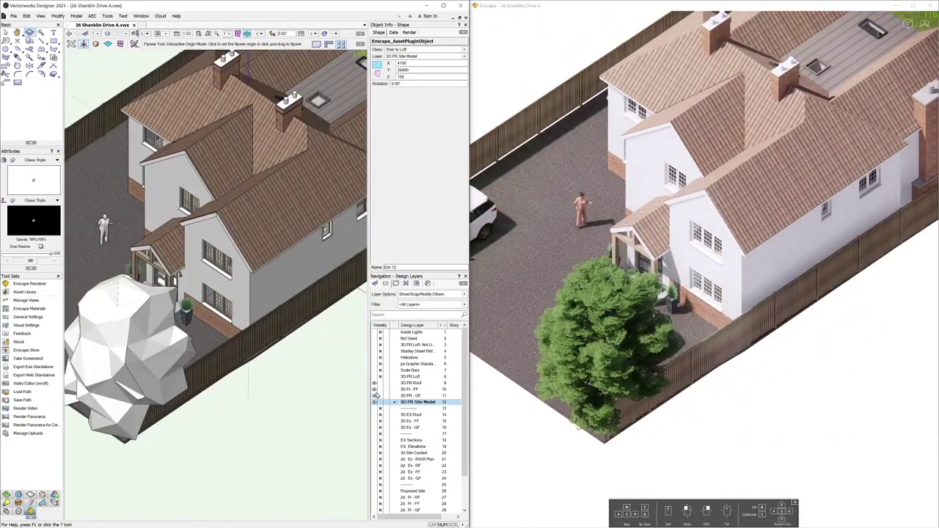
# - Hide the 3D PR Roof and 3D PR - FF layers, and toggle the 3D PR - GF layer off and on again
pyautogui.click(380, 383)
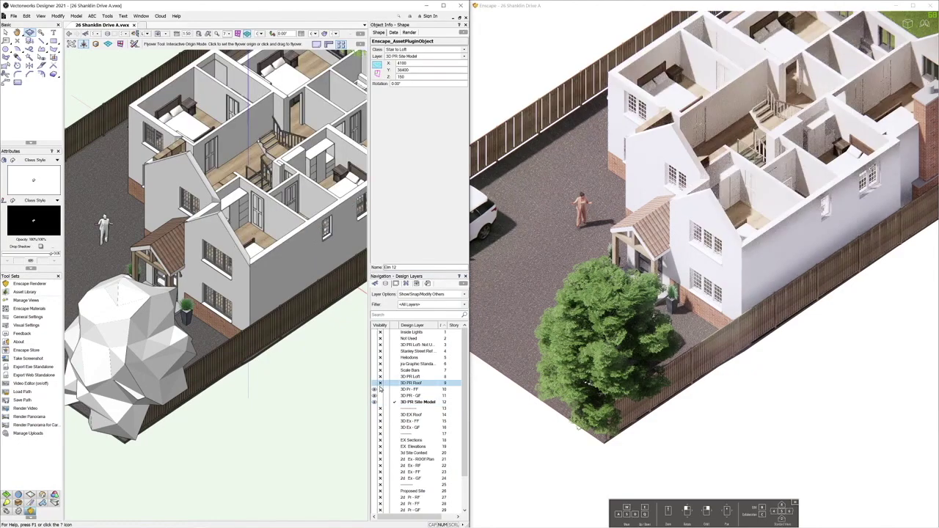
pyautogui.click(380, 389)
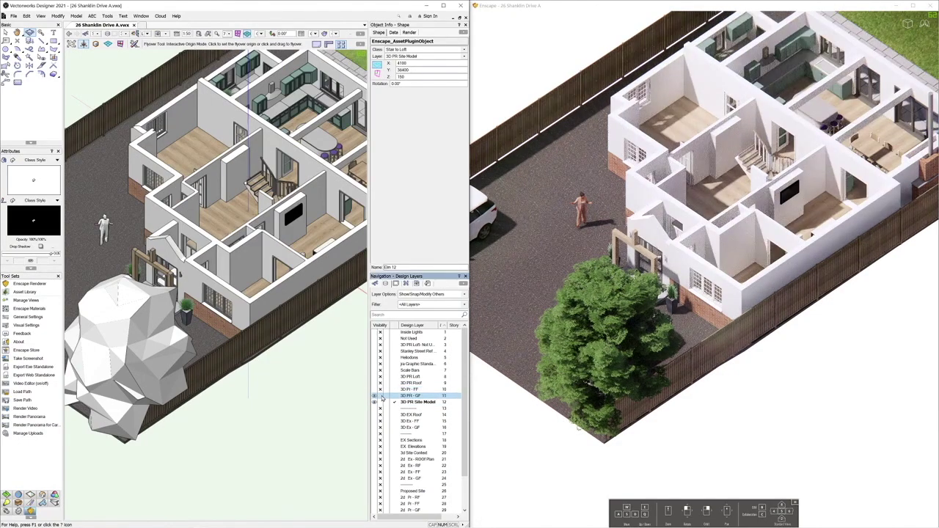
pyautogui.click(379, 396)
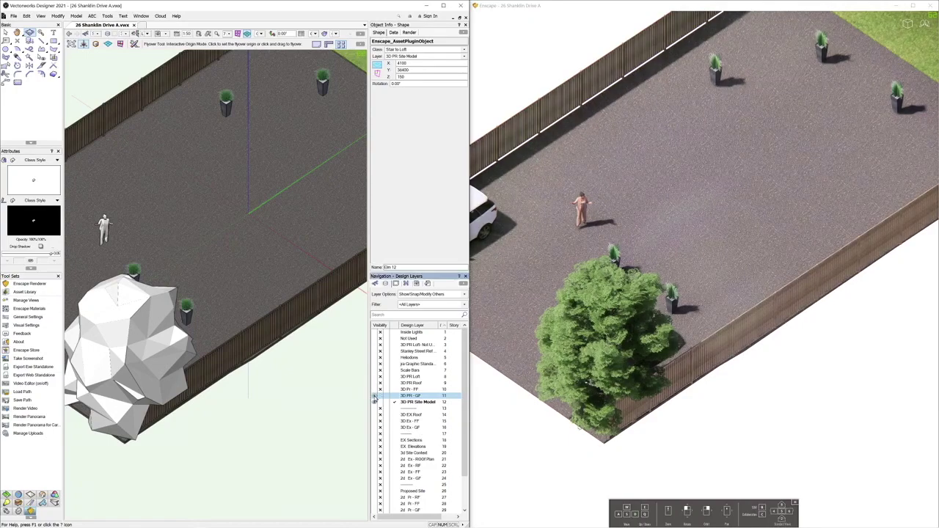
pyautogui.click(375, 397)
# - View the ground floor layout directly from above and hide the 3D PR Site Model layer
pyautogui.press('KP_5')
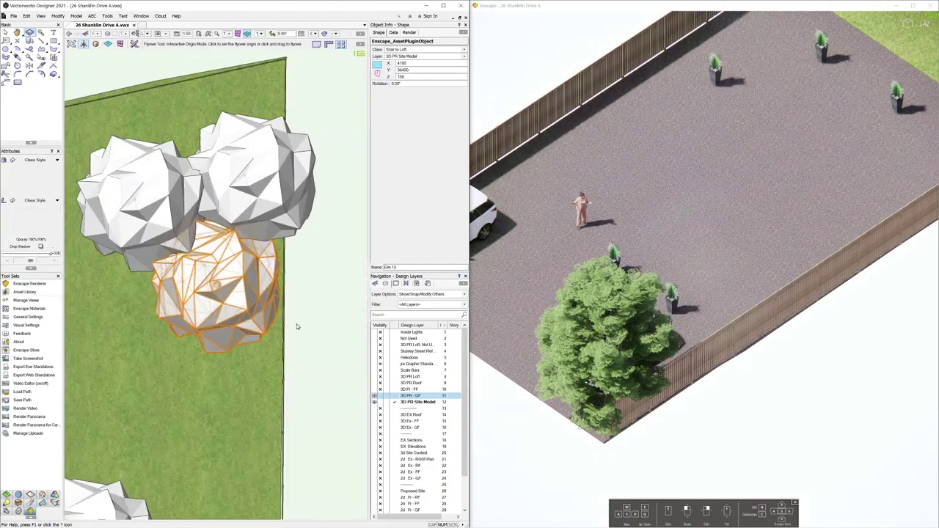
pyautogui.scroll(-4, 264, 313)
pyautogui.moveTo(225, 461); pyautogui.dragTo(222, 242, button='middle')
pyautogui.scroll(3, 272, 280)
pyautogui.scroll(2, 224, 244)
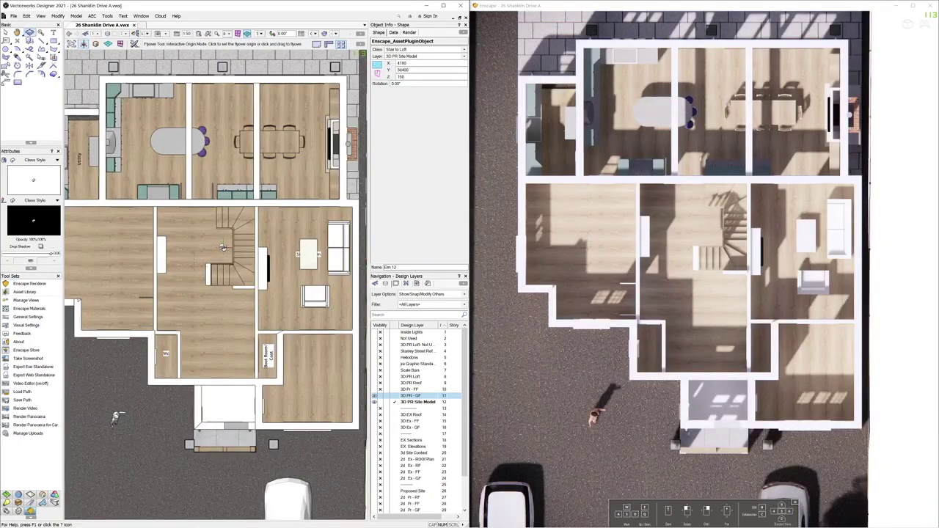
pyautogui.click(381, 404)
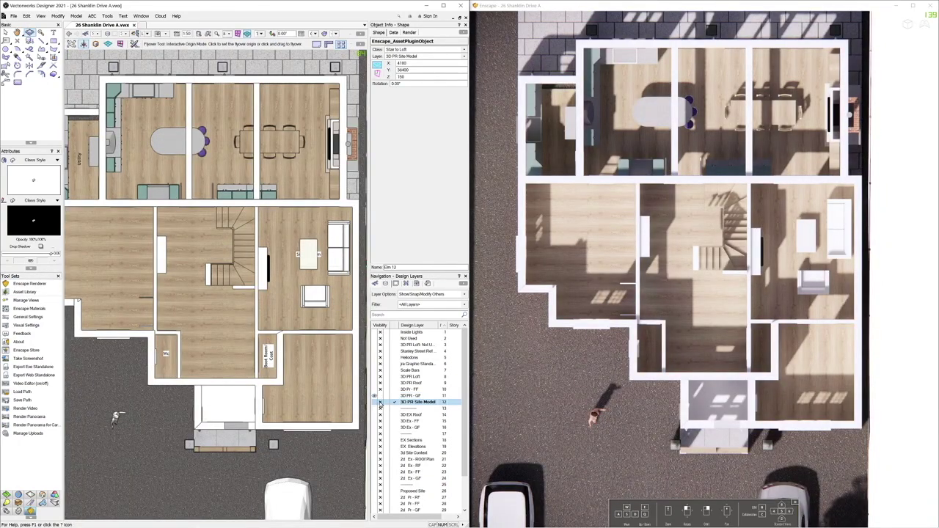
# - Make 3D PR - GF the active layer and take a closely framed Enscape screenshot of the ground floor plan
pyautogui.click(395, 396)
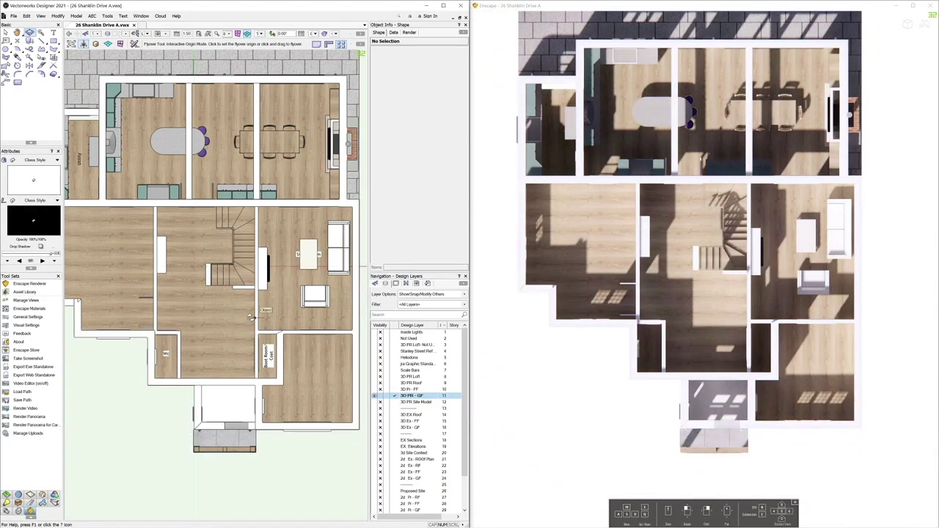
pyautogui.scroll(-2, 251, 317)
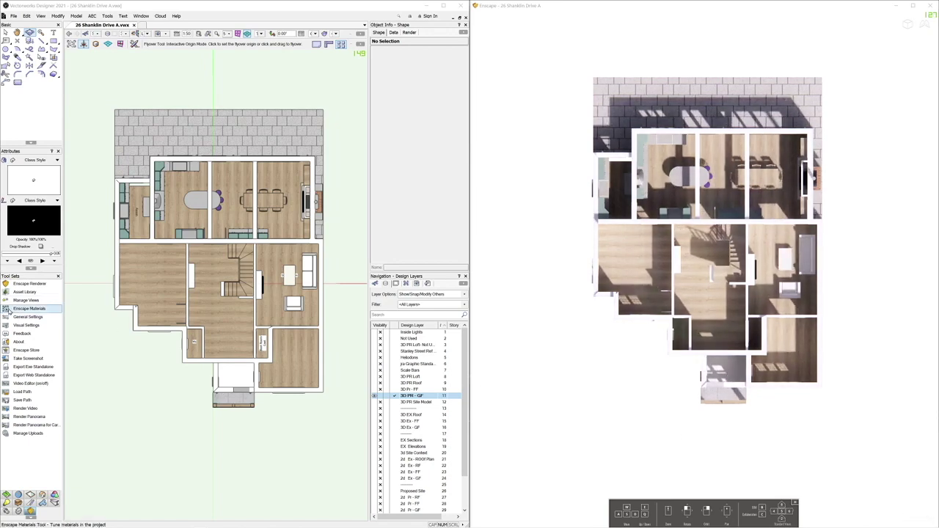
pyautogui.click(22, 358)
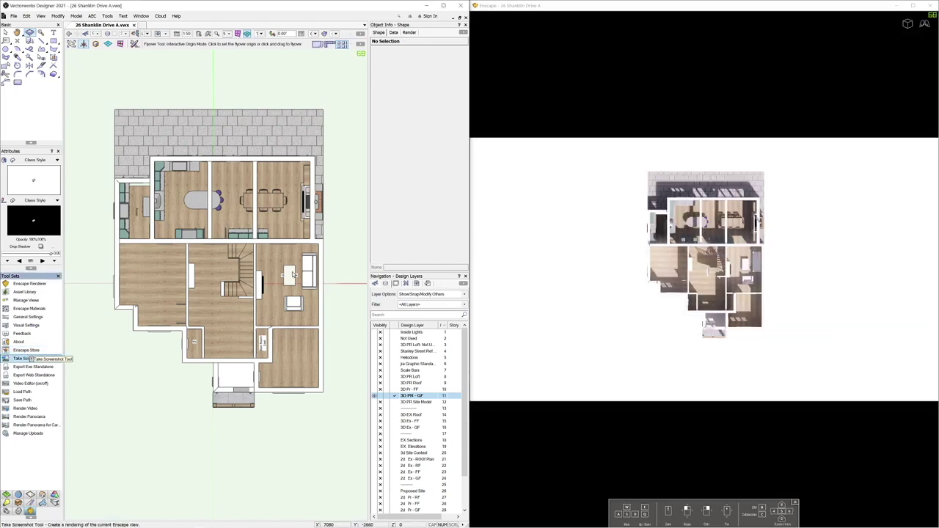
pyautogui.click(798, 262)
pyautogui.scroll(2, 796, 262)
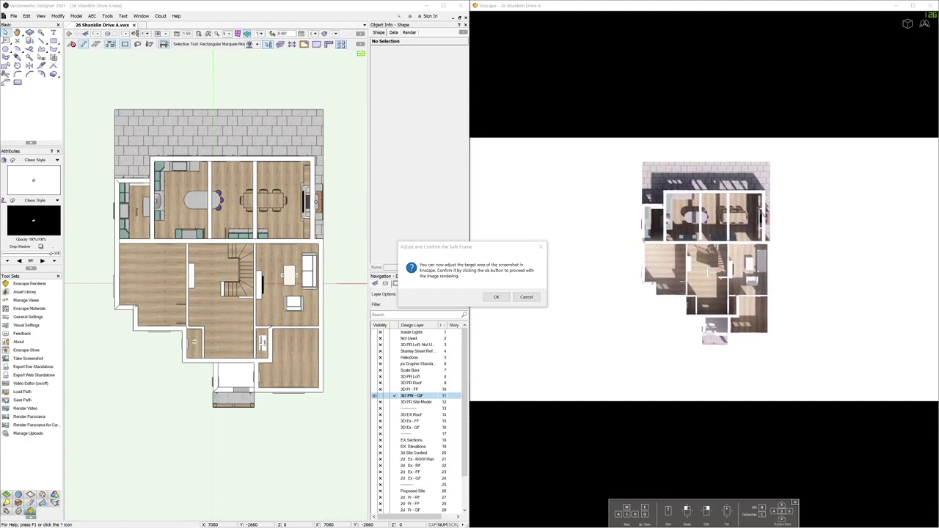
pyautogui.scroll(1, 793, 264)
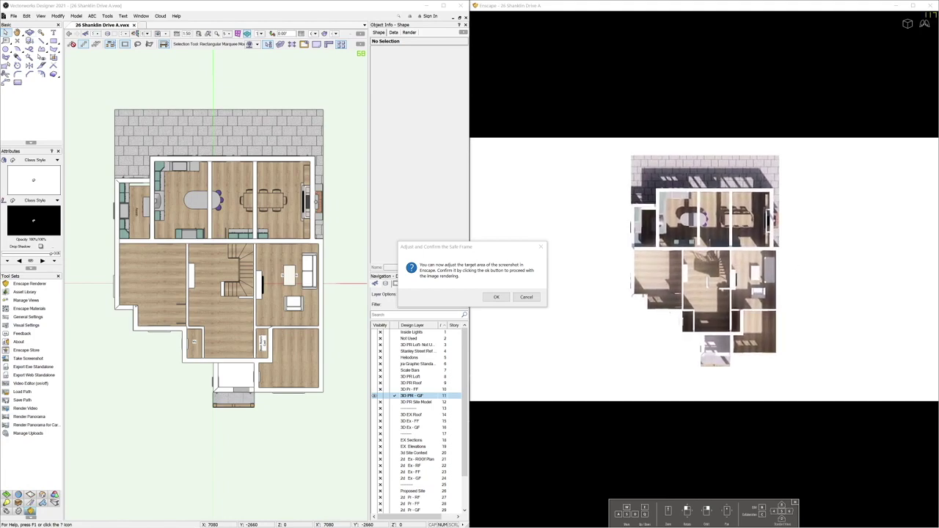
pyautogui.scroll(1, 792, 265)
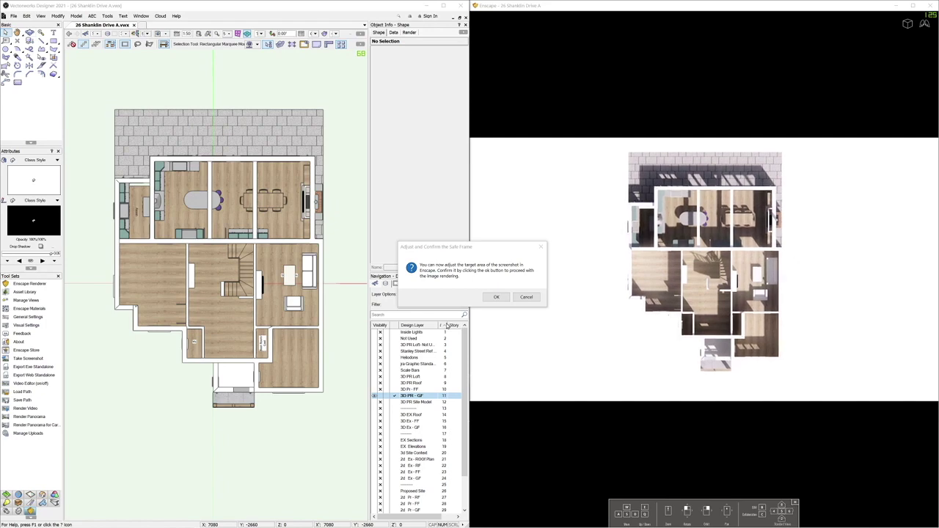
pyautogui.click(496, 298)
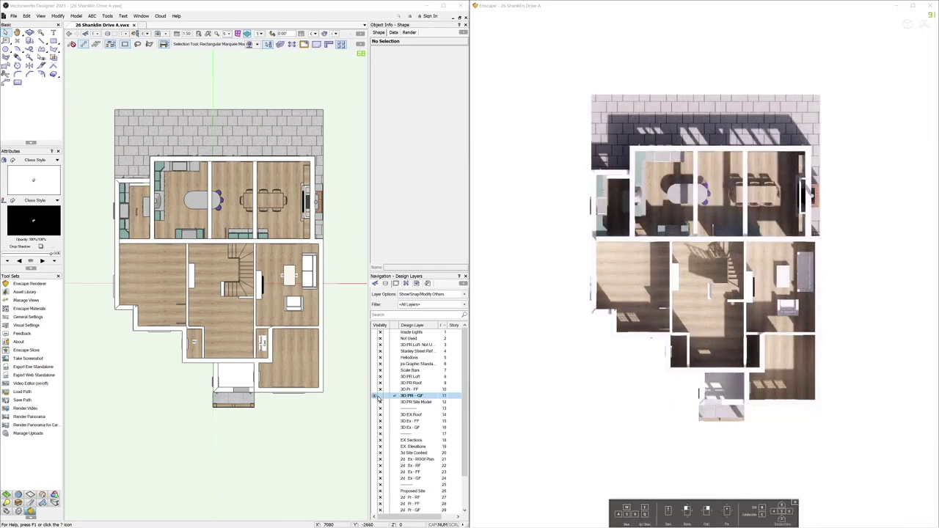
# - Show the 3D Pr - FF layer and take an Enscape screenshot of the first floor plan
pyautogui.click(374, 389)
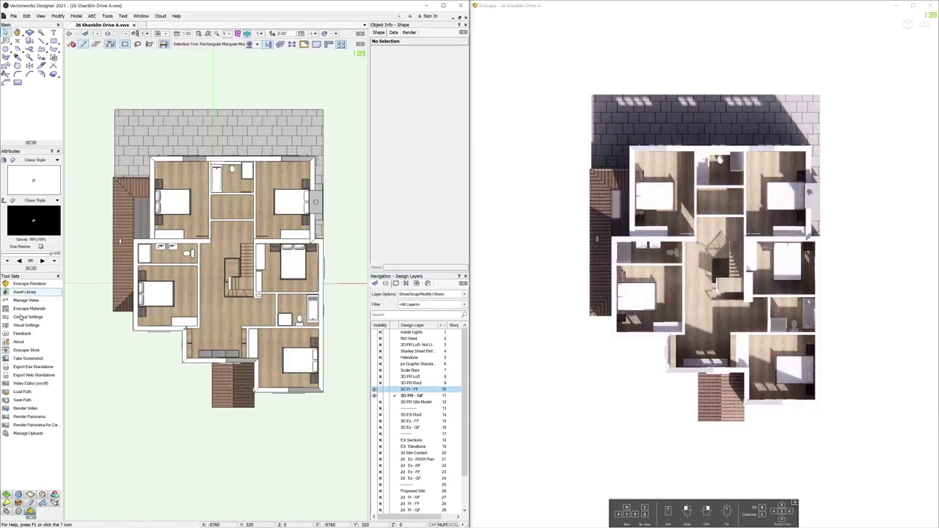
pyautogui.click(26, 358)
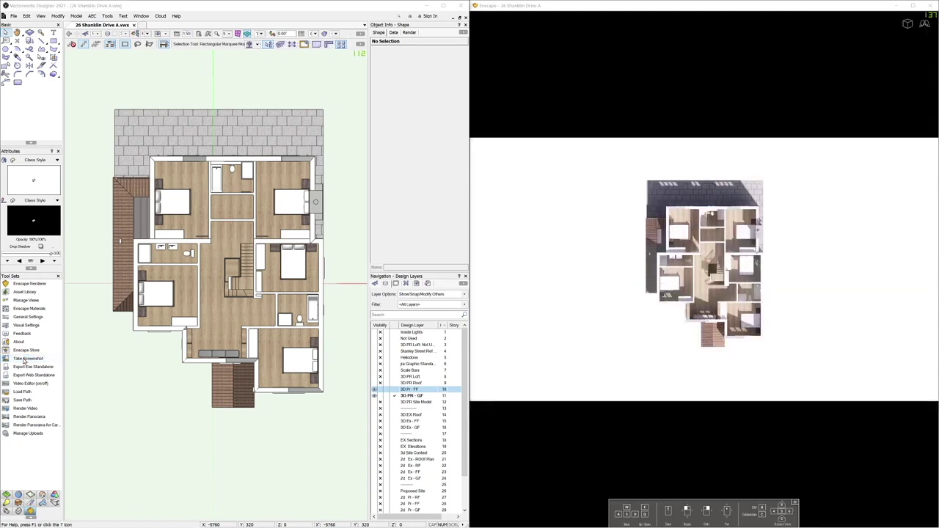
pyautogui.click(497, 297)
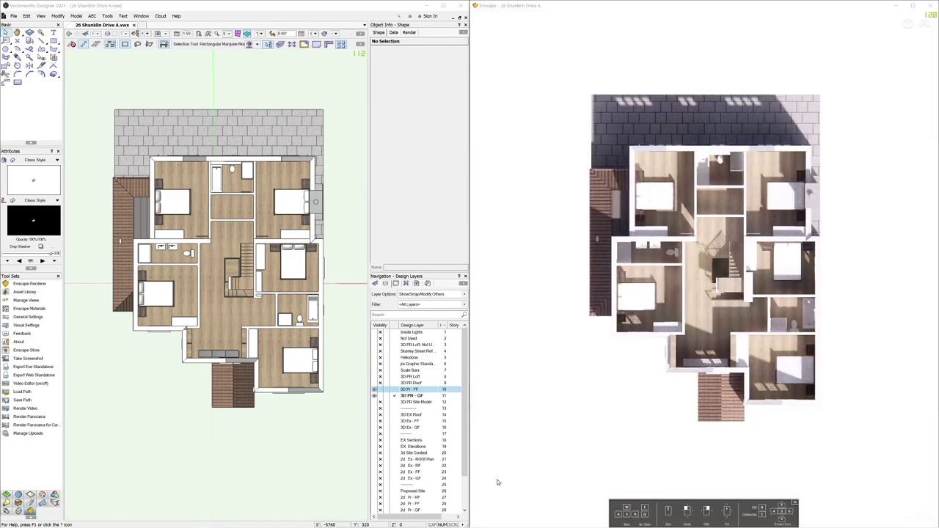
# - Show the 3D PR Roof layer and take an Enscape screenshot of the roof plan
pyautogui.click(374, 383)
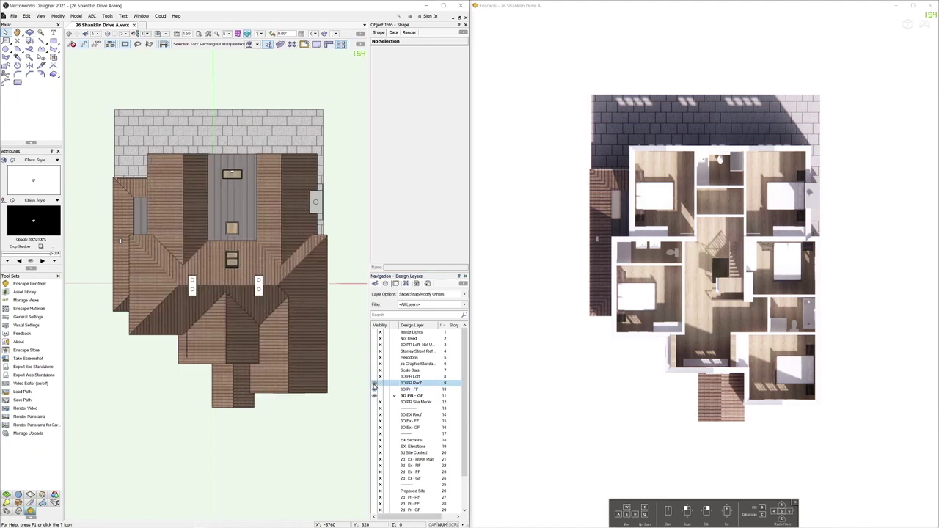
pyautogui.click(27, 359)
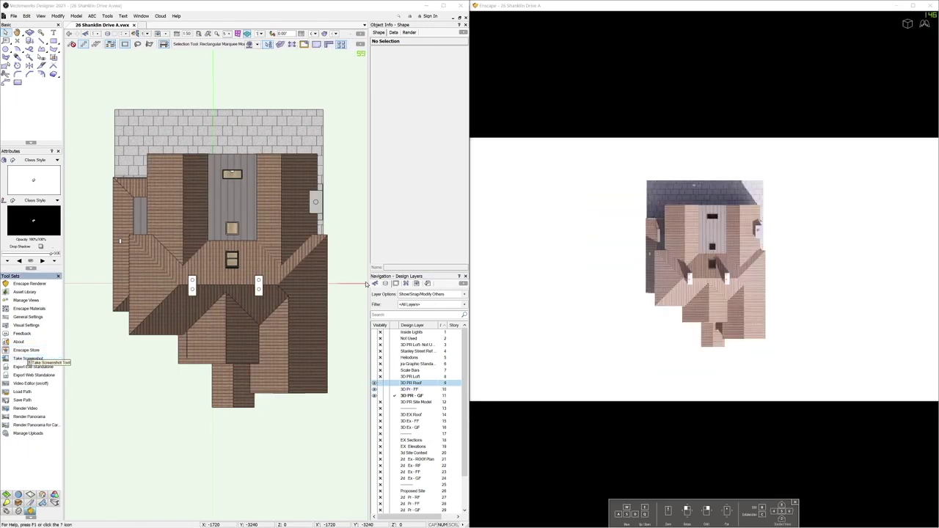
pyautogui.click(499, 297)
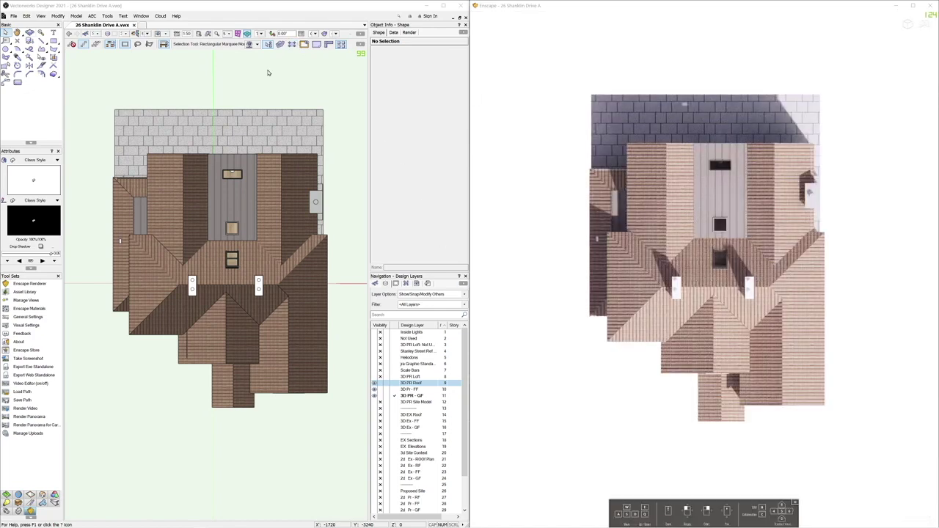
# - Set the standard front view of the house and show the 3D PR Site Model layer
pyautogui.click(260, 33)
pyautogui.click(268, 58)
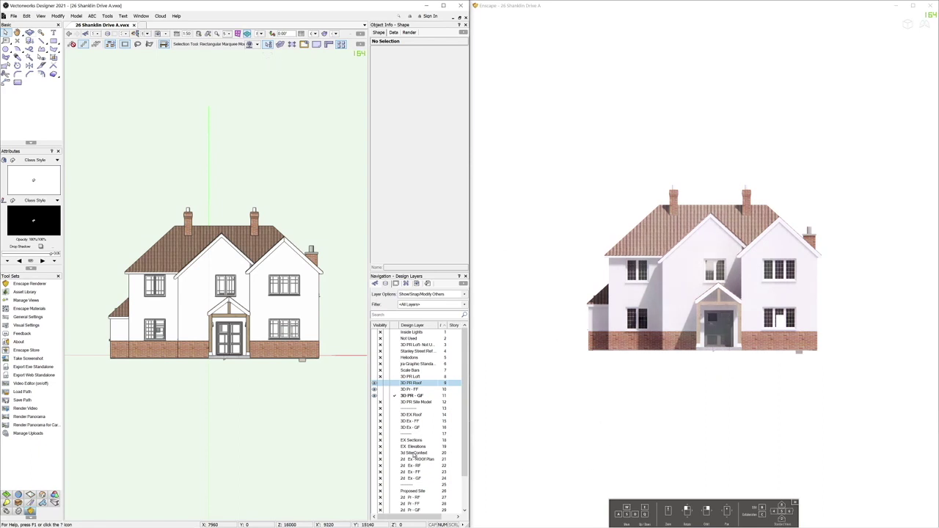
pyautogui.click(375, 403)
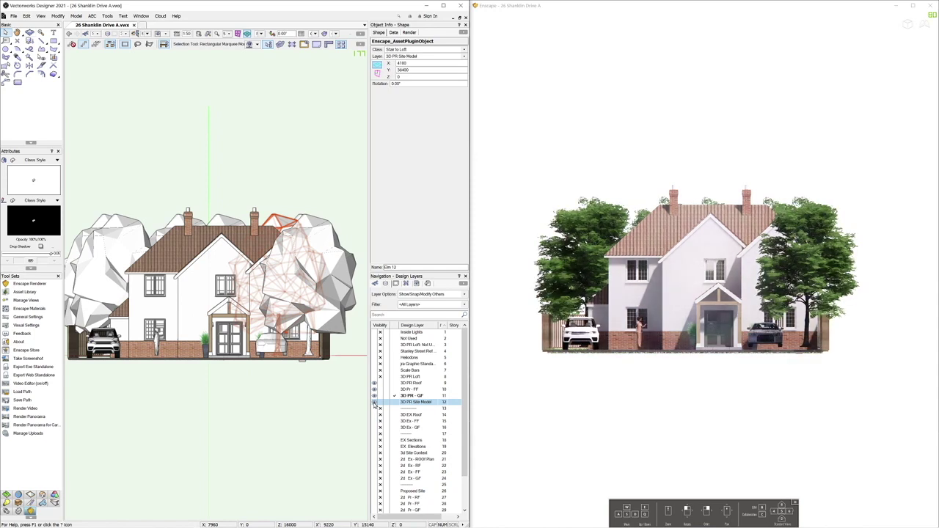
# - Select all seven elms in the front view and move them in 3D with a Z offset of -150
pyautogui.click(345, 326)
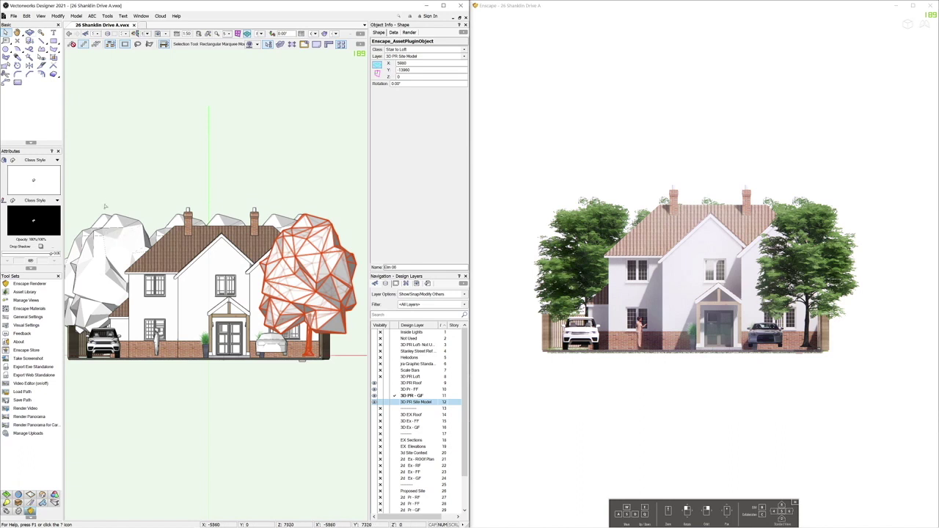
pyautogui.moveTo(94, 207); pyautogui.dragTo(200, 215)
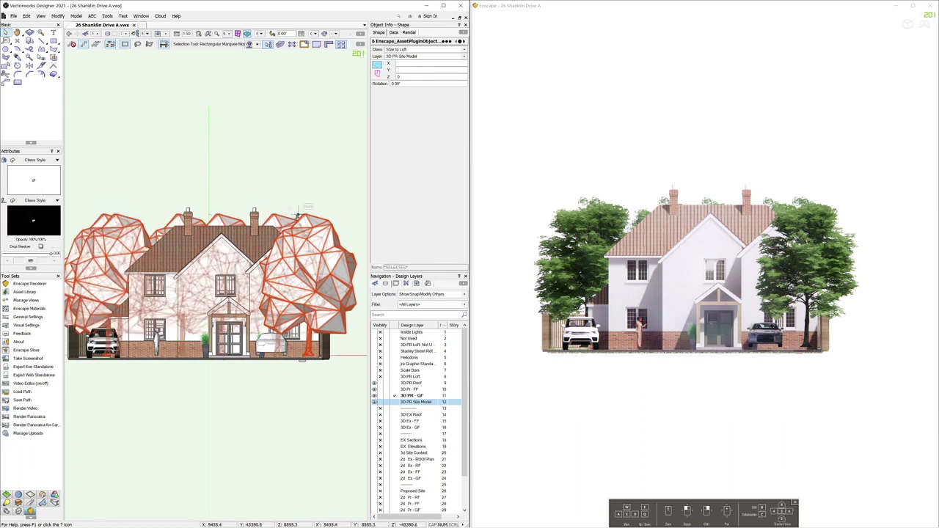
pyautogui.click(77, 18)
pyautogui.moveTo(57, 15)
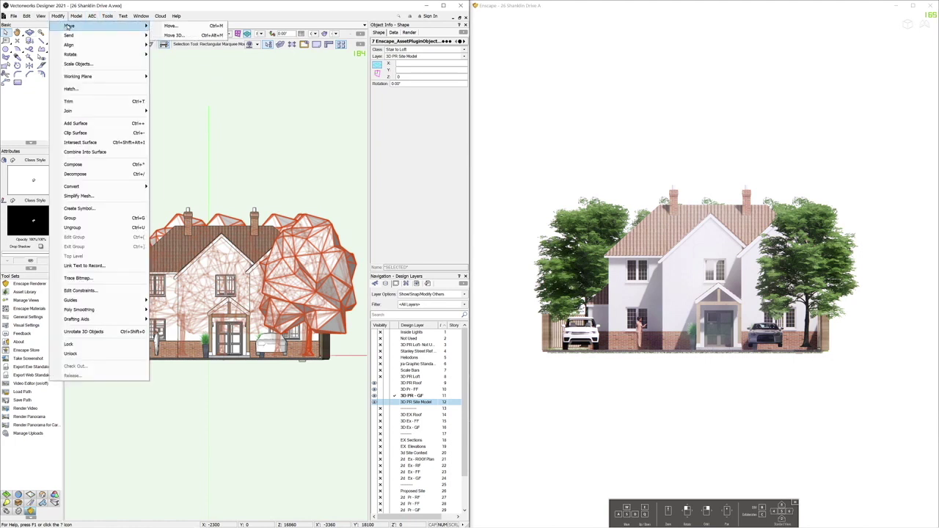
pyautogui.click(175, 36)
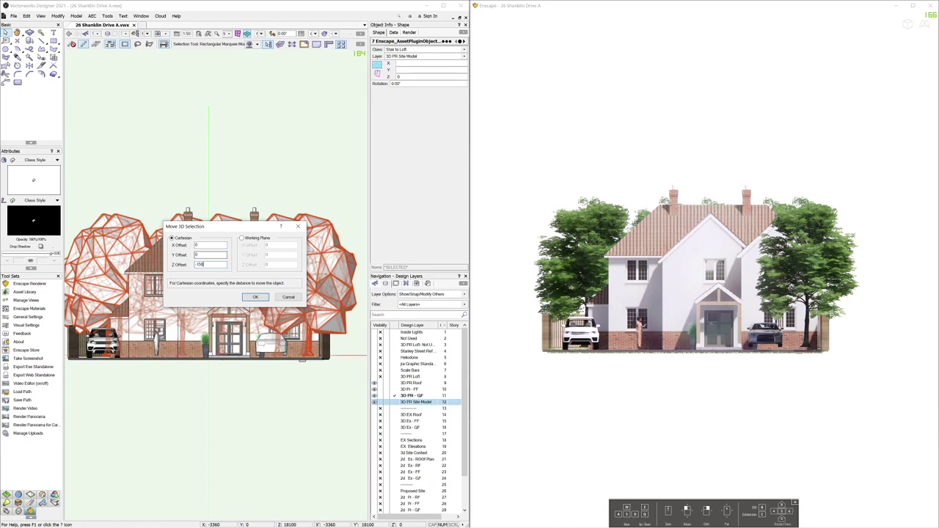
pyautogui.press('Return')
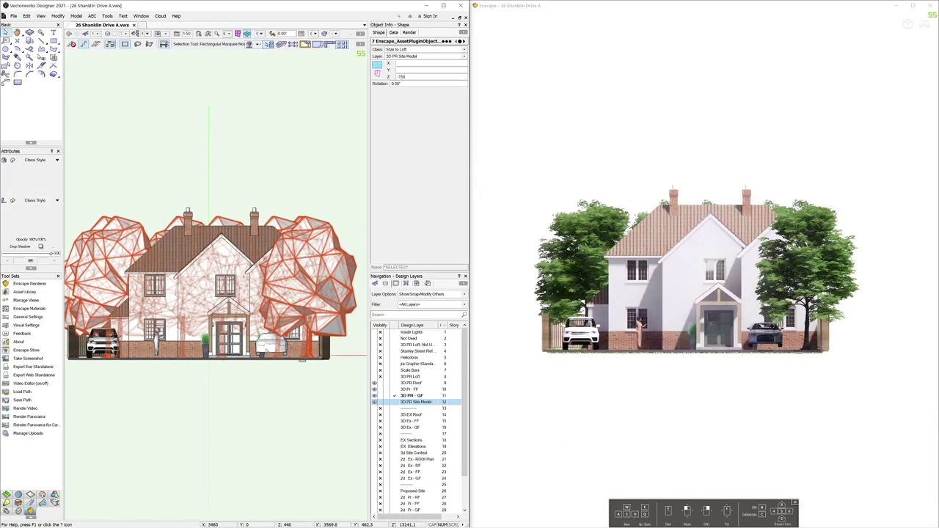
# - Move the blue car beside the front door and the standing person in 3D with a Z offset of -150, then deselect them
pyautogui.click(273, 342)
pyautogui.keyDown('shift'); pyautogui.click(157, 338); pyautogui.keyUp('shift')
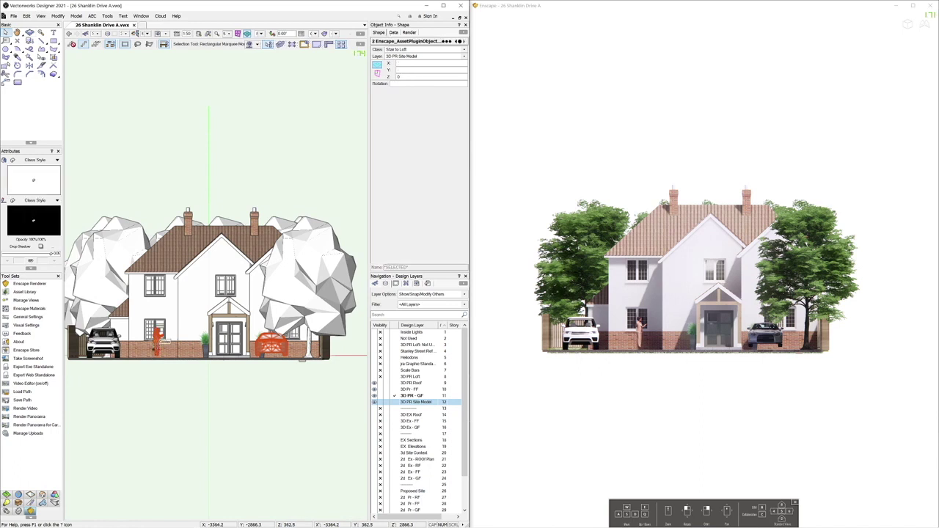
pyautogui.click(57, 16)
pyautogui.moveTo(77, 27)
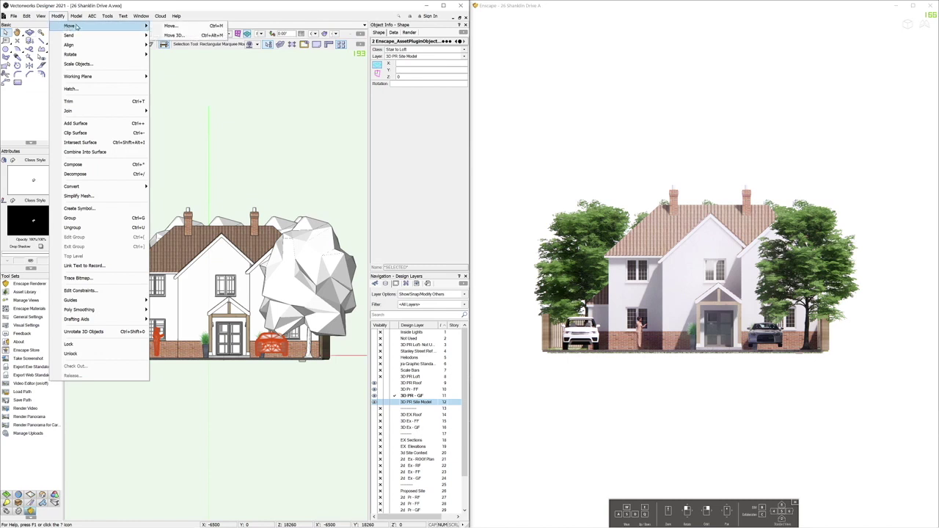
pyautogui.click(167, 36)
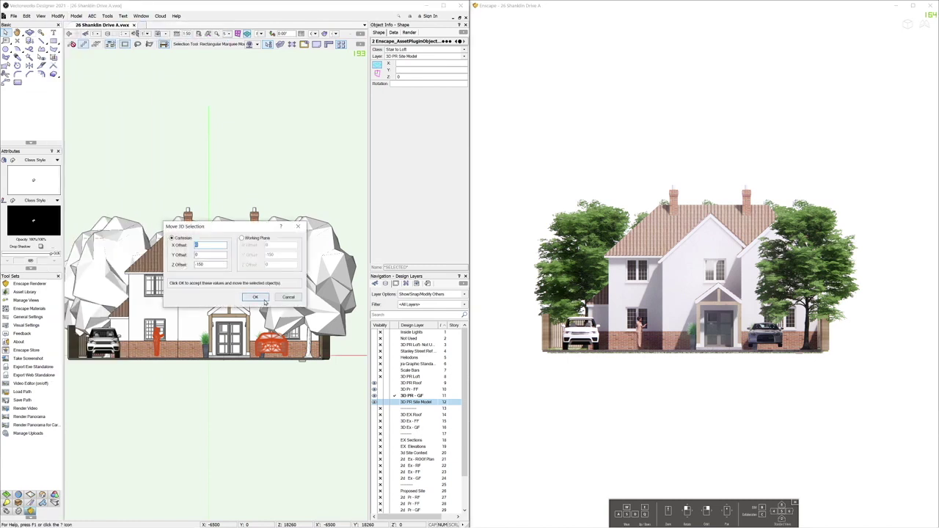
pyautogui.click(264, 298)
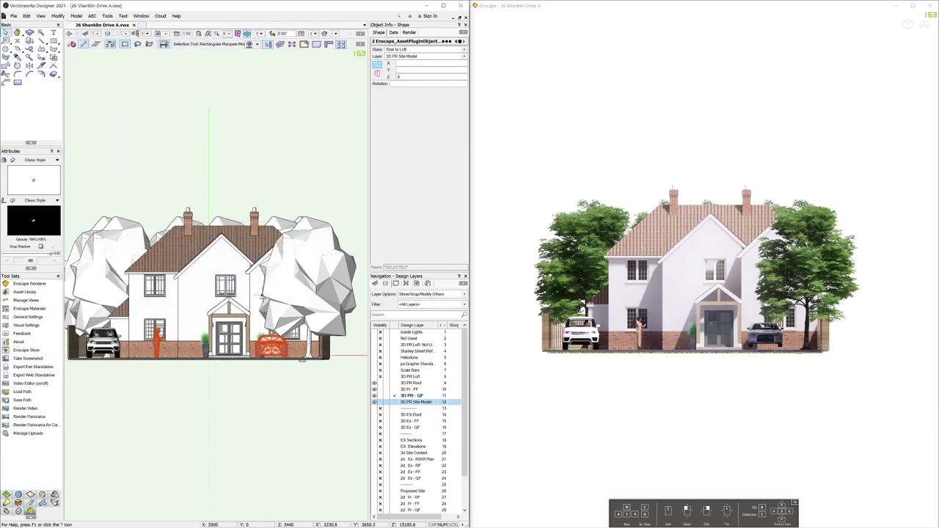
pyautogui.click(271, 412)
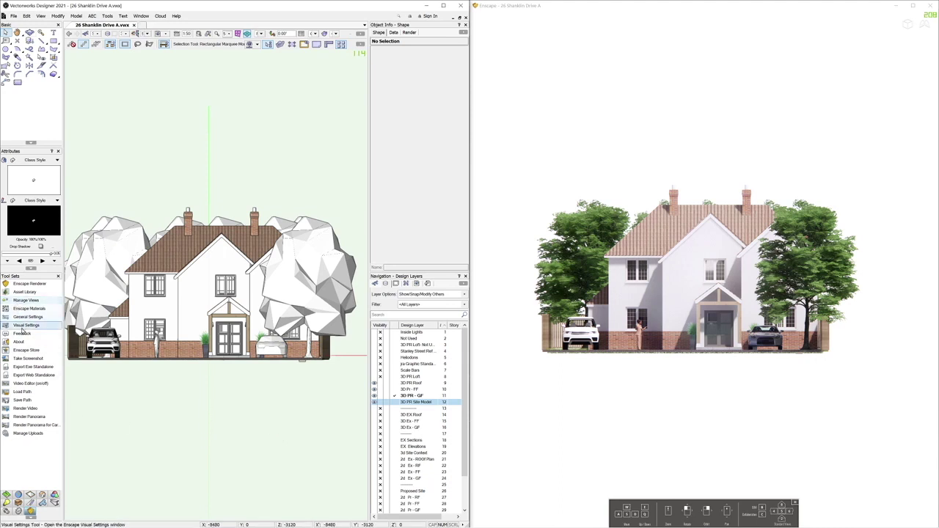
# - Take an Enscape screenshot of the front elevation, enlarged to fill the safe frame
pyautogui.click(28, 358)
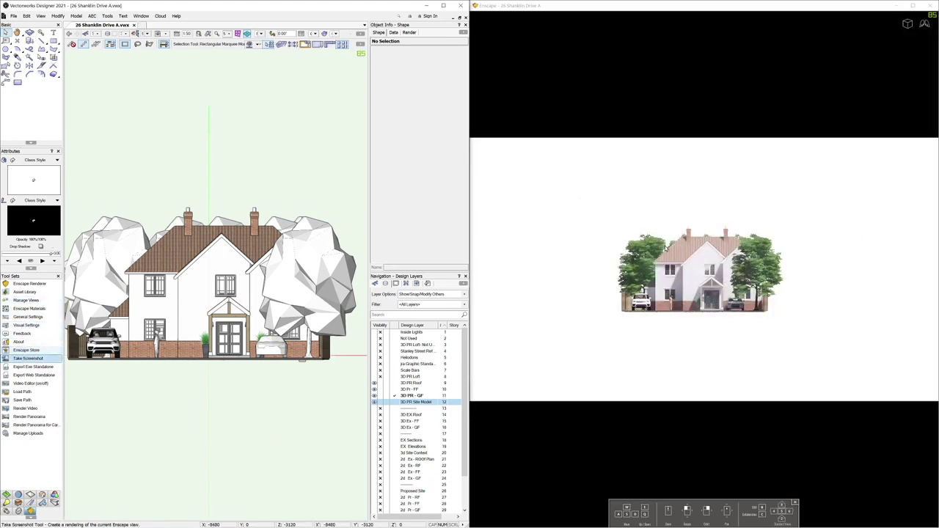
pyautogui.scroll(4, 809, 273)
pyautogui.scroll(5, 820, 313)
pyautogui.scroll(5, 827, 306)
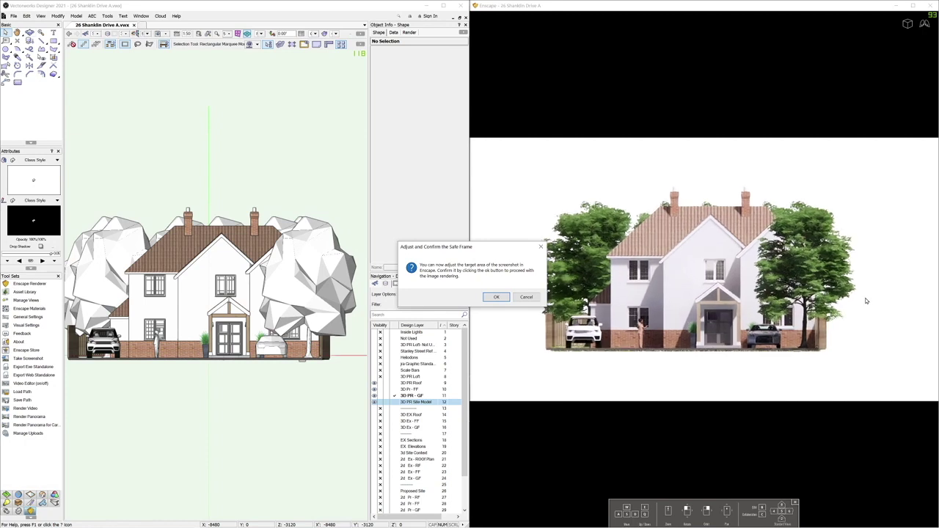
pyautogui.scroll(2, 868, 301)
pyautogui.click(497, 297)
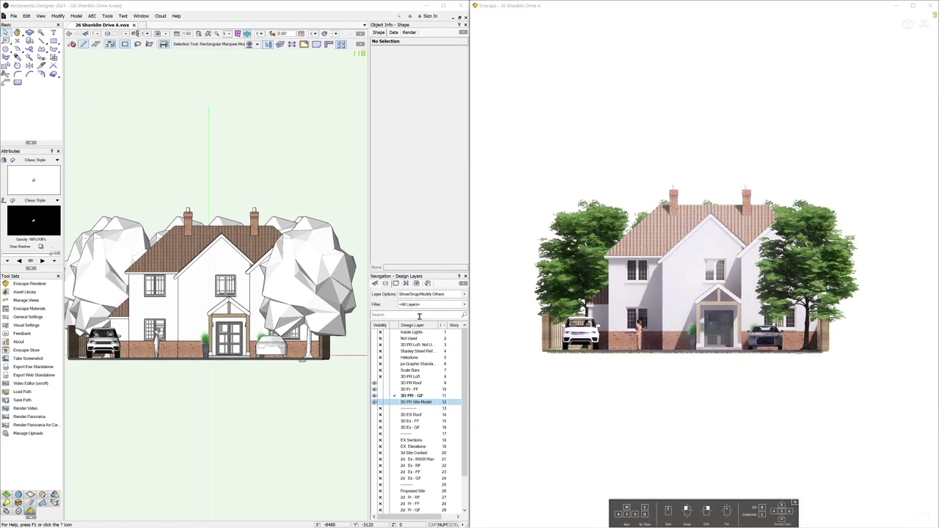
# - Assign all seven elms, selected together in the standard rear view, to a new class named Enscape-Trees
pyautogui.click(264, 409)
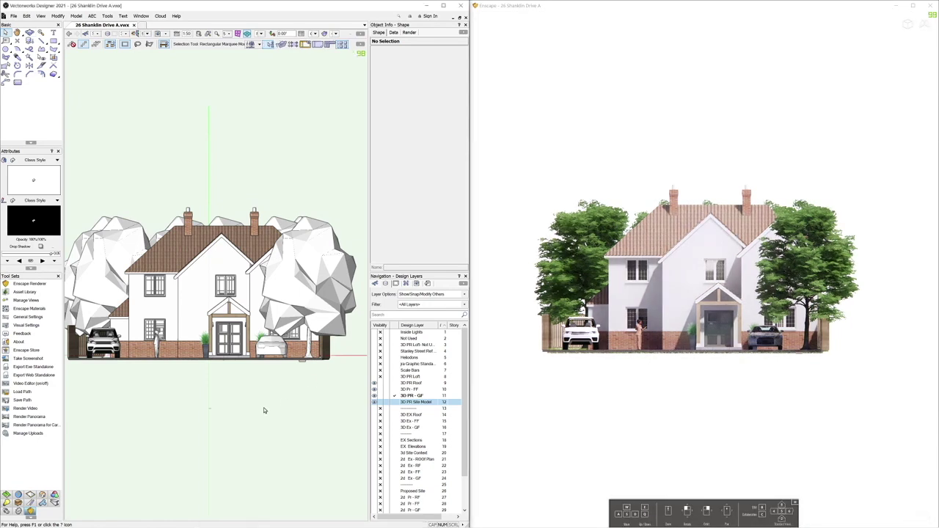
pyautogui.press('KP_8')
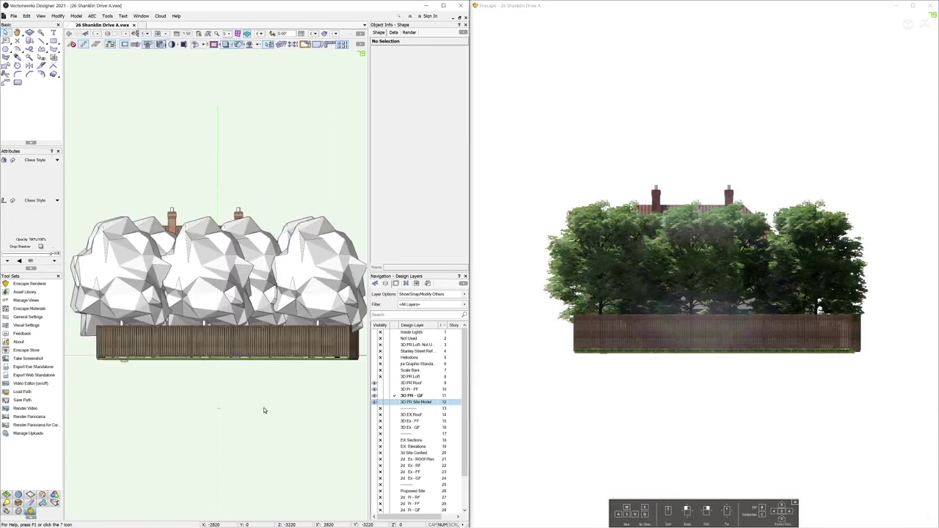
pyautogui.click(287, 221)
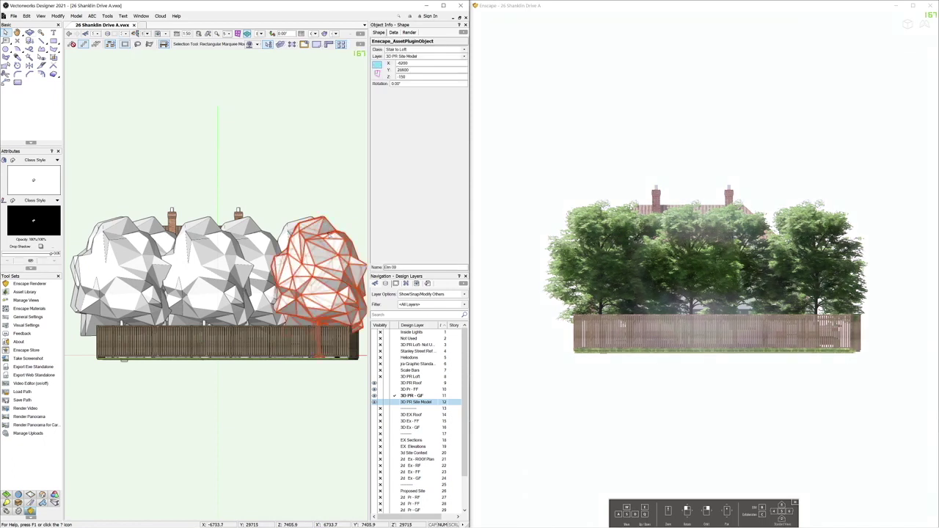
pyautogui.keyDown('shift'); pyautogui.click(289, 221); pyautogui.keyUp('shift')
pyautogui.keyDown('shift'); pyautogui.click(253, 232); pyautogui.keyUp('shift')
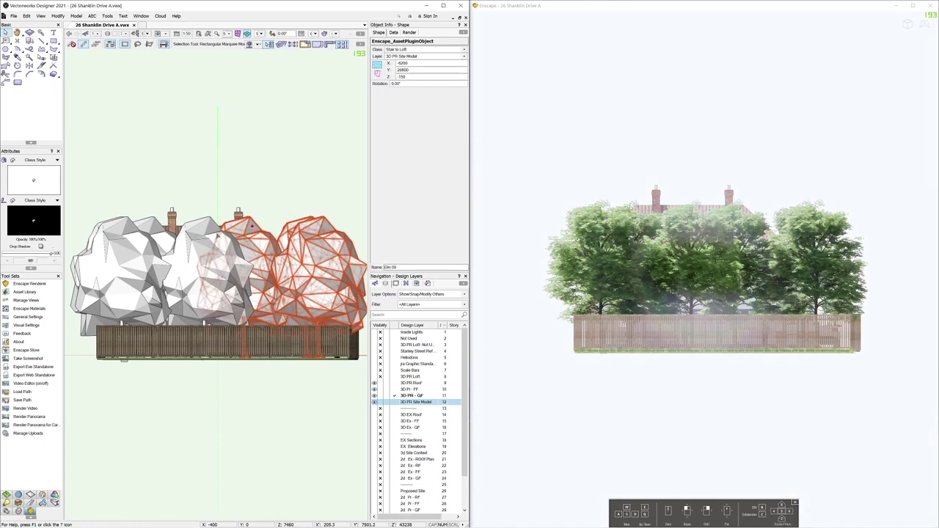
pyautogui.keyDown('shift'); pyautogui.click(199, 249); pyautogui.keyUp('shift')
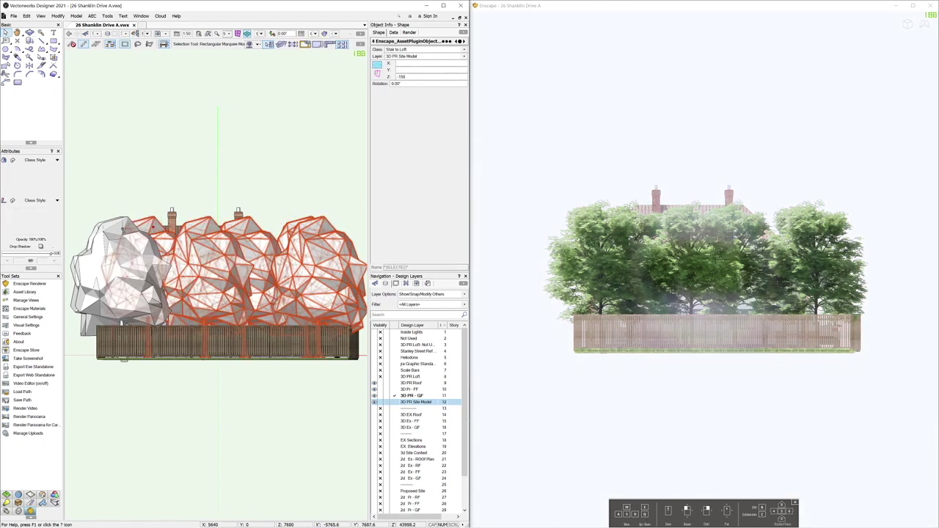
pyautogui.keyDown('shift'); pyautogui.click(121, 253); pyautogui.keyUp('shift')
pyautogui.keyDown('shift'); pyautogui.click(99, 227); pyautogui.keyUp('shift')
pyautogui.keyDown('shift'); pyautogui.click(91, 235); pyautogui.keyUp('shift')
pyautogui.click(406, 52)
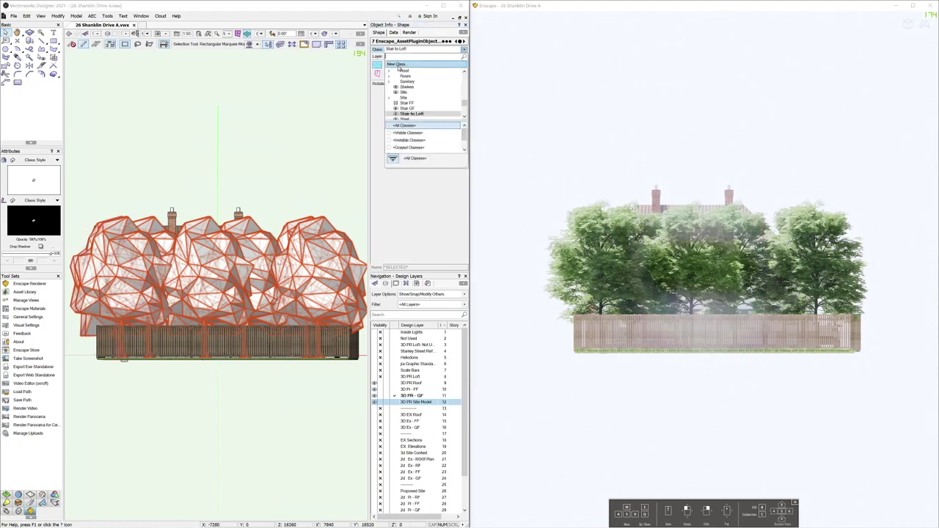
pyautogui.click(397, 64)
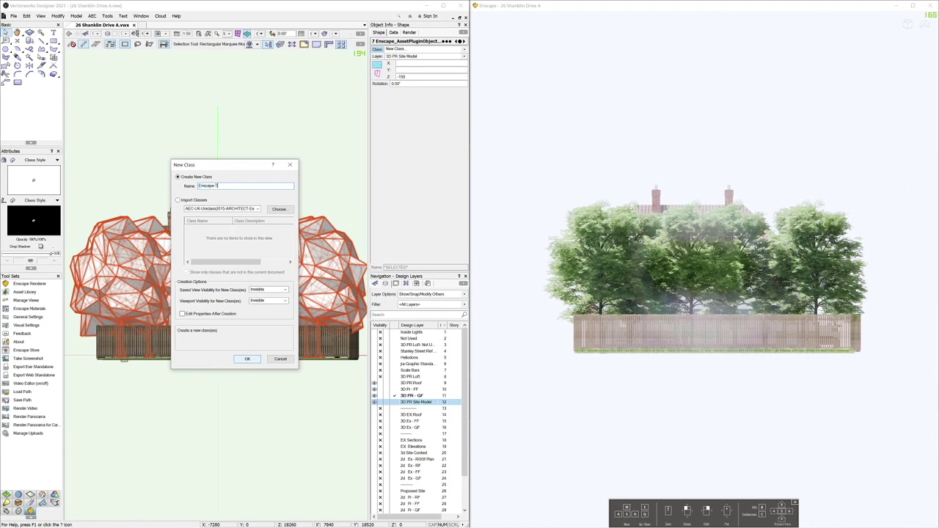
pyautogui.write('Enscape-Trees')
pyautogui.press('Return')
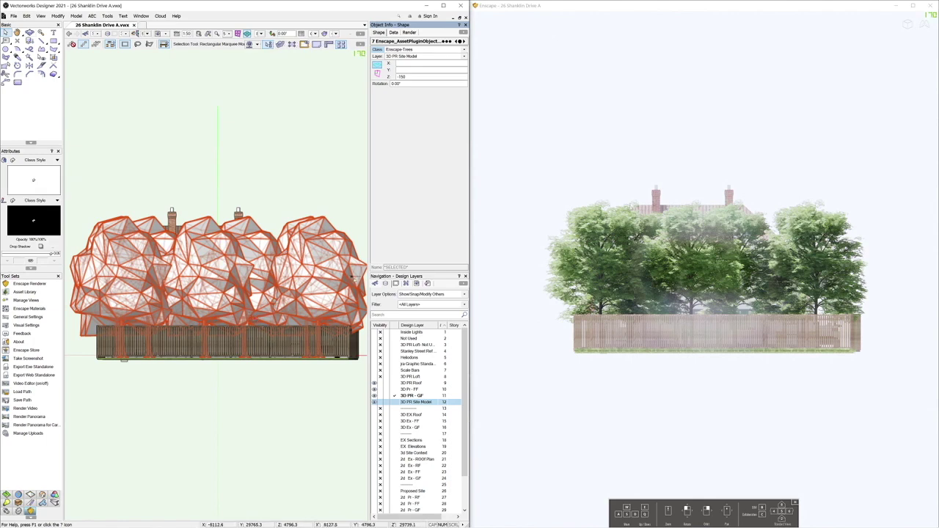
# - Hide the Enscape-Trees class with the Visibility tool in Classes mode by picking one of the elms
pyautogui.click(41, 56)
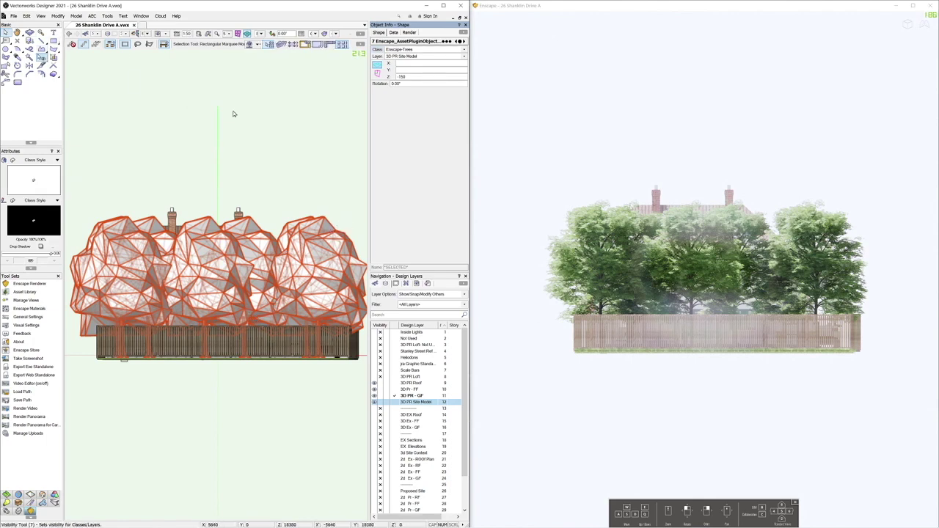
pyautogui.click(332, 218)
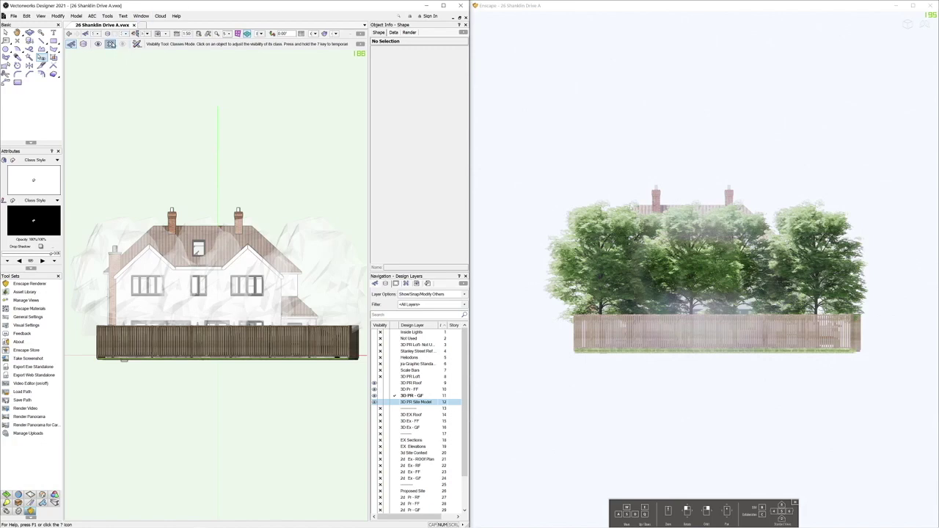
pyautogui.click(110, 43)
pyautogui.click(305, 224)
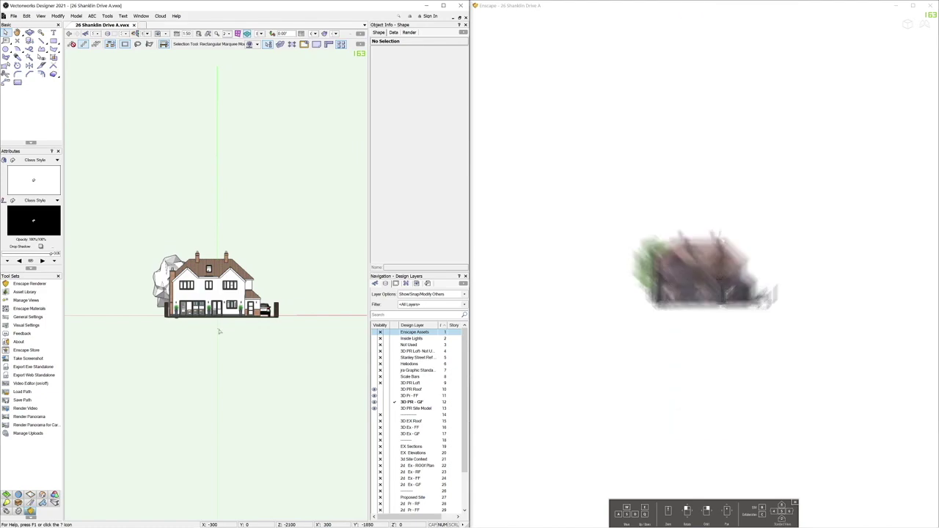
# - Adjust the Enscape time of day to change the sunlight and shadows on the rear elevation
pyautogui.scroll(2, 219, 331)
pyautogui.scroll(2, 224, 310)
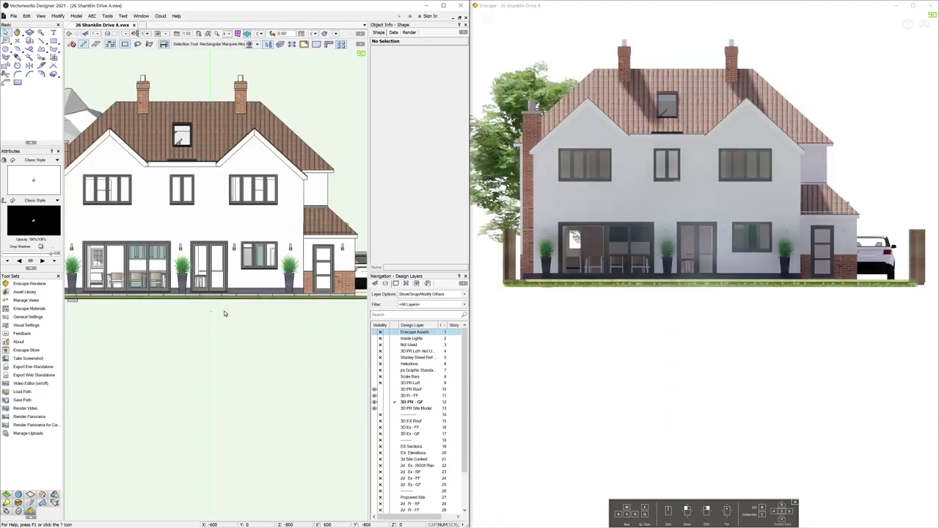
pyautogui.scroll(-2, 224, 311)
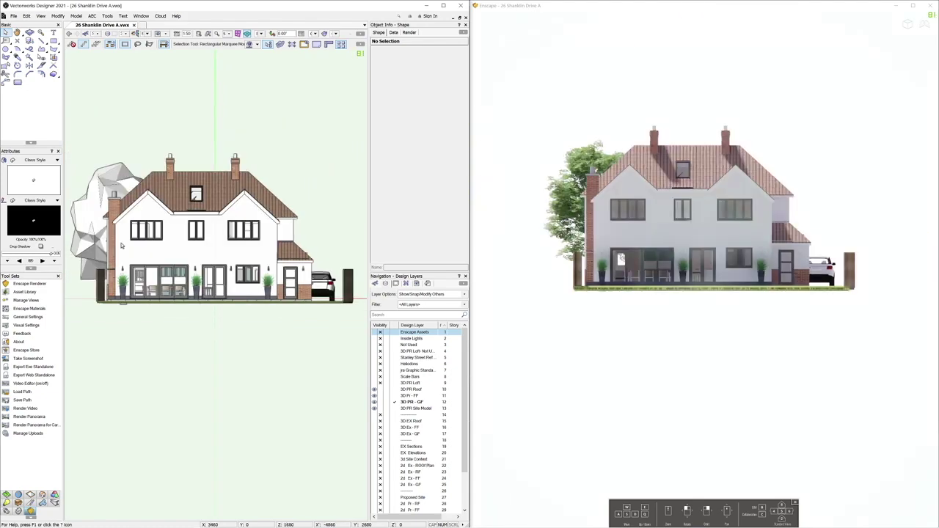
pyautogui.rightClick(207, 358)
pyautogui.rightClick(617, 381)
pyautogui.rightClick(617, 350)
pyautogui.click(613, 336)
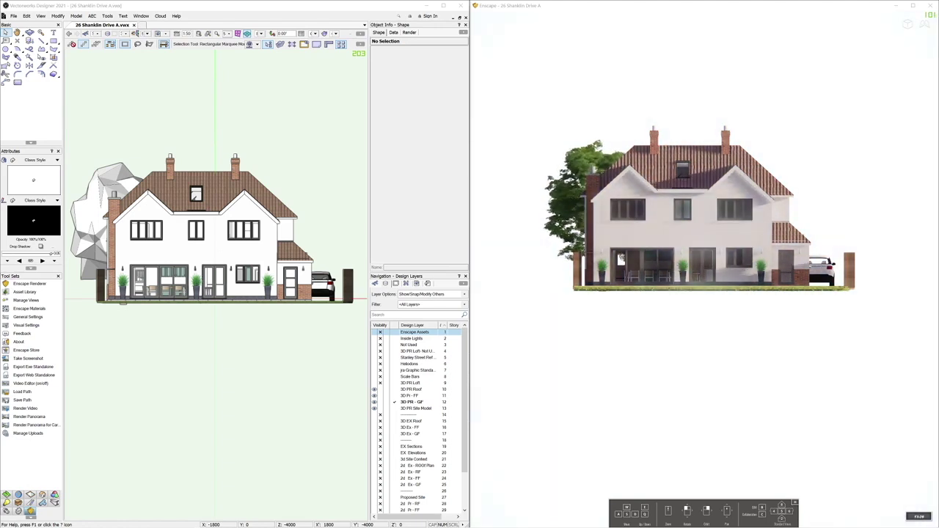
pyautogui.press('i')
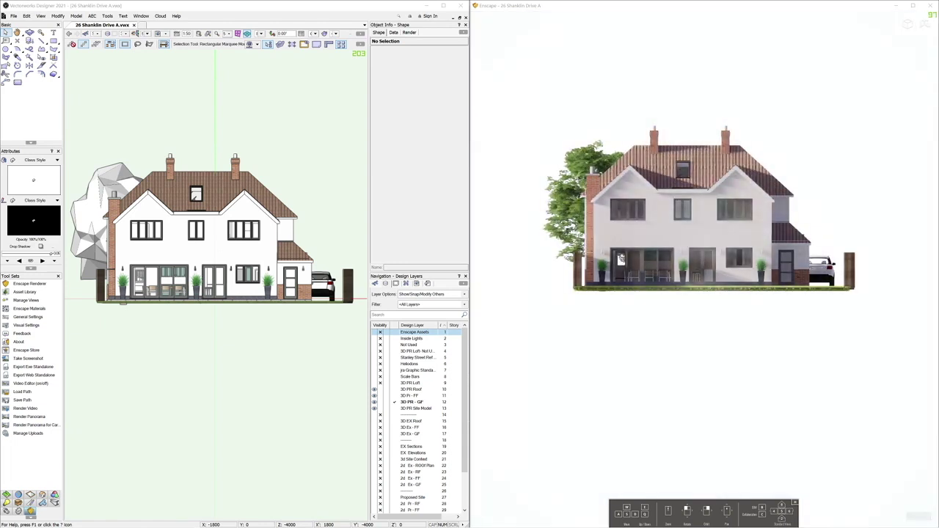
# - Take an Enscape screenshot of the rear elevation, enlarged and centred within the safe frame
pyautogui.click(28, 359)
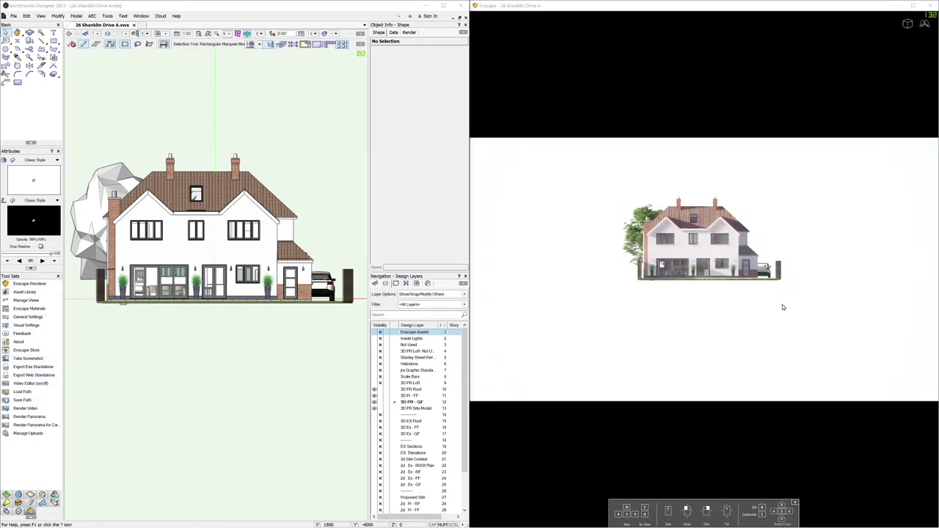
pyautogui.scroll(4, 768, 307)
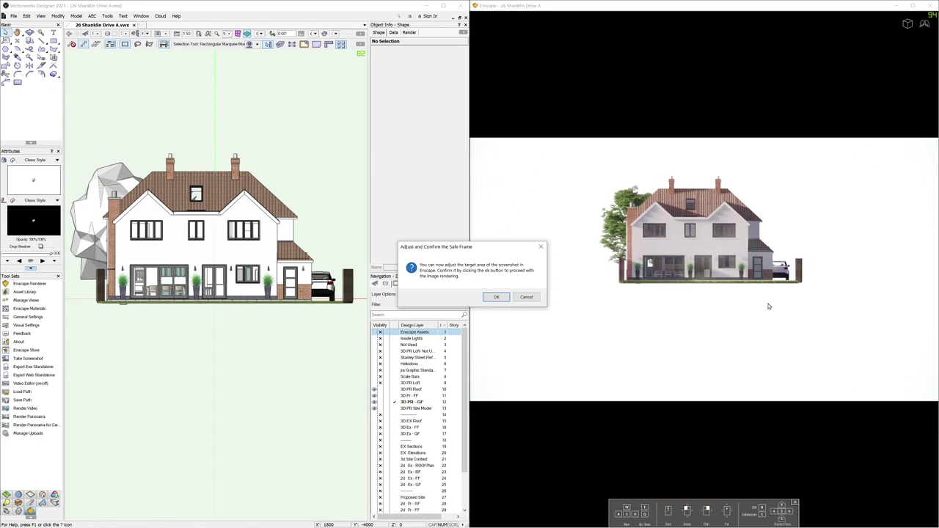
pyautogui.moveTo(729, 305); pyautogui.dragTo(730, 311, button='middle')
pyautogui.scroll(2, 730, 310)
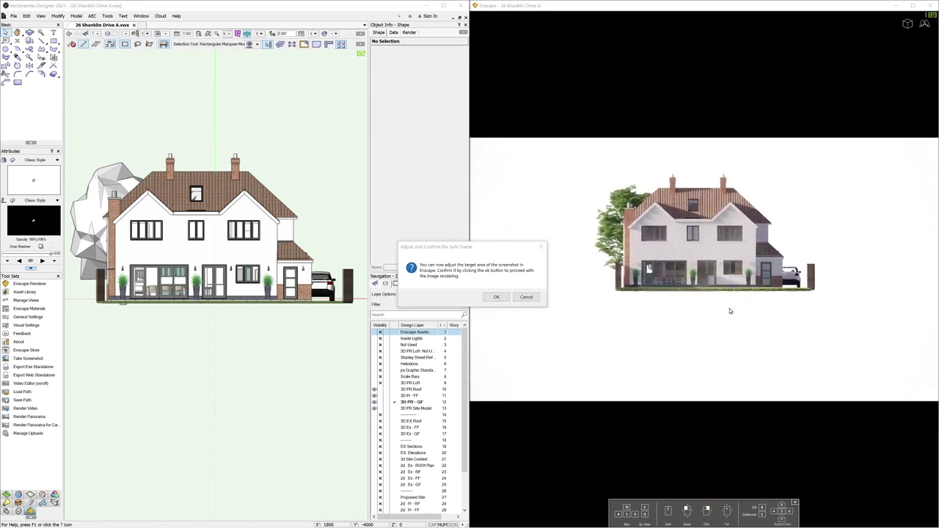
pyautogui.scroll(3, 728, 316)
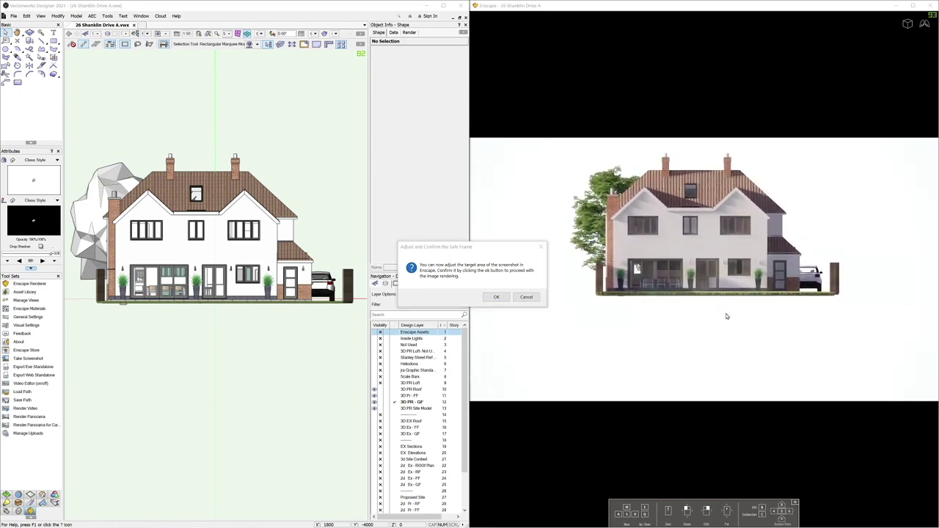
pyautogui.moveTo(740, 241); pyautogui.dragTo(740, 262, button='middle')
pyautogui.scroll(3, 740, 352)
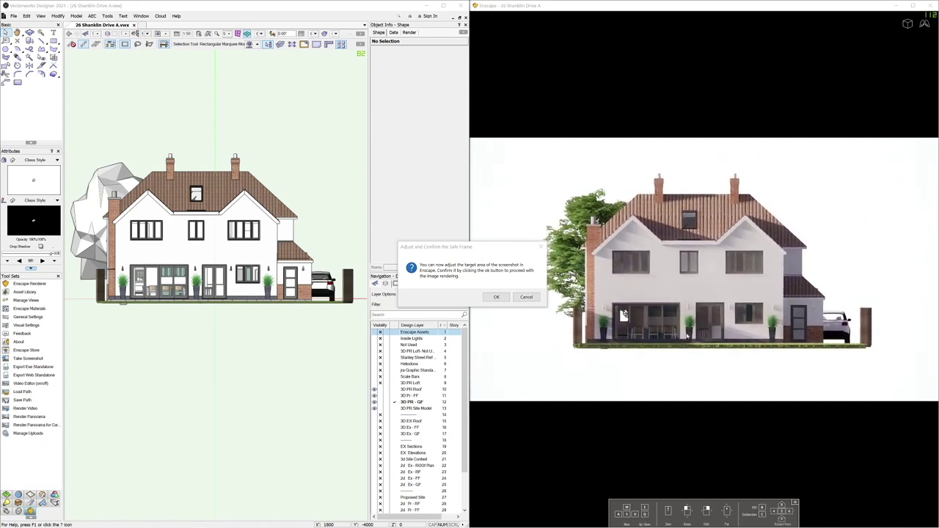
pyautogui.click(497, 298)
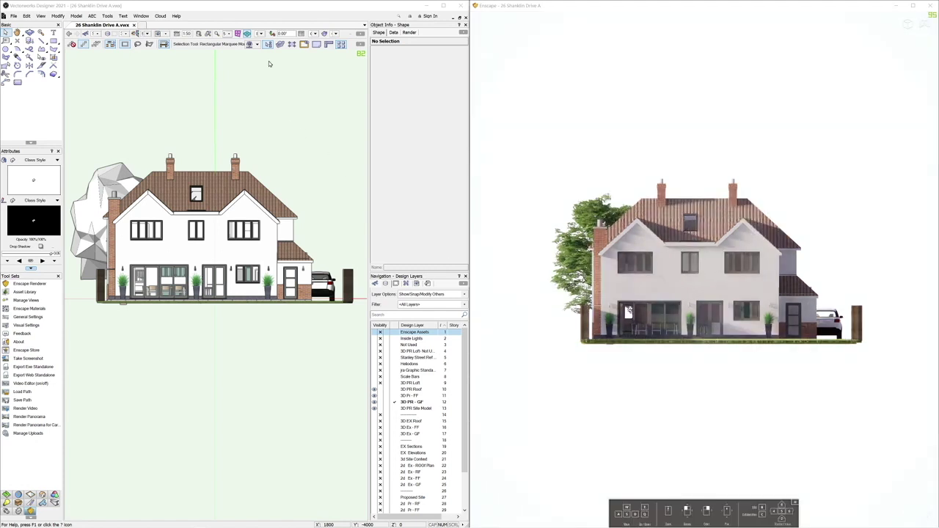
# - Activate the third saved view, the kitchen interior, and show it in the Enscape renderer
pyautogui.click(167, 34)
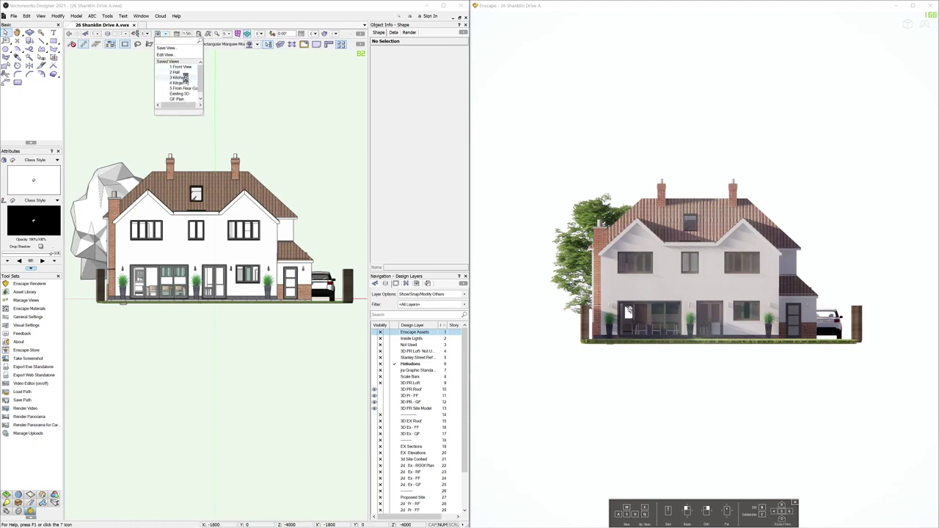
pyautogui.click(184, 78)
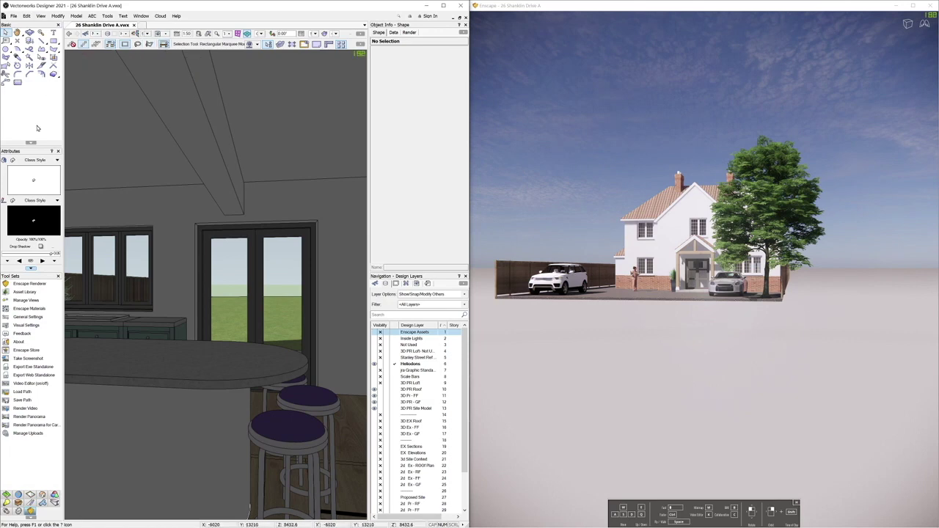
pyautogui.click(29, 284)
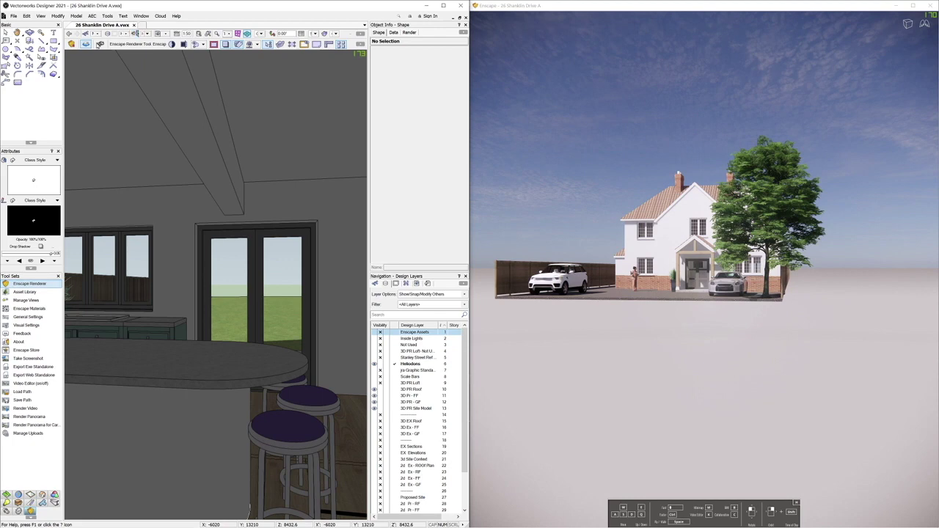
pyautogui.click(86, 46)
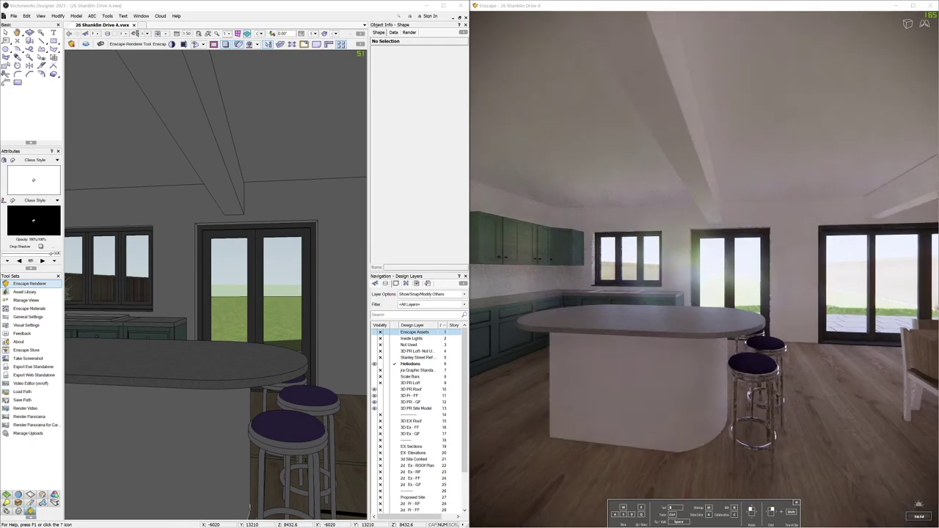
# - Adjust the Enscape time of day to change the daylight in the kitchen interior
pyautogui.keyDown('shift'); pyautogui.moveTo(704, 294); pyautogui.dragTo(738, 294, button='right'); pyautogui.keyUp('shift')
pyautogui.keyDown('shift'); pyautogui.moveTo(749, 394); pyautogui.dragTo(723, 395, button='right'); pyautogui.keyUp('shift')
pyautogui.press('i')
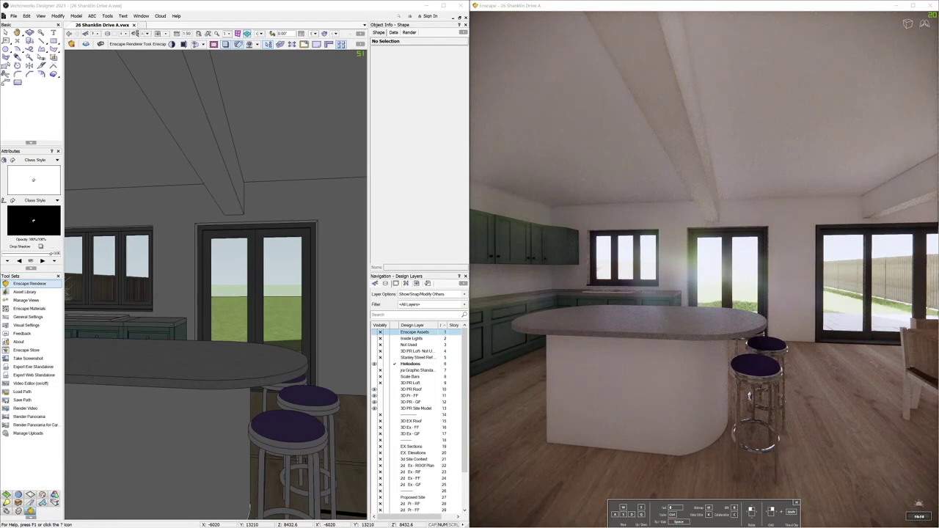
# - Review Enscape's general settings for preferences, licensing, network, performance and input, then close them
pyautogui.click(28, 317)
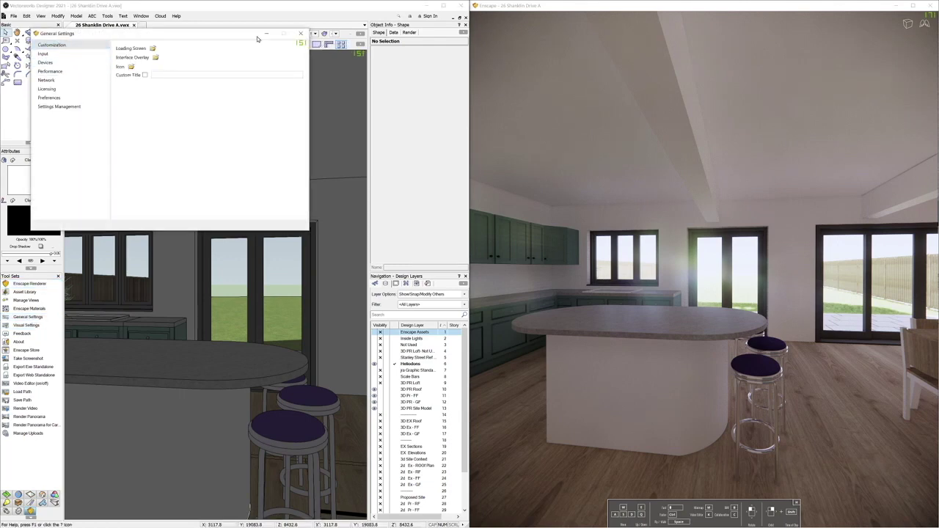
pyautogui.click(59, 98)
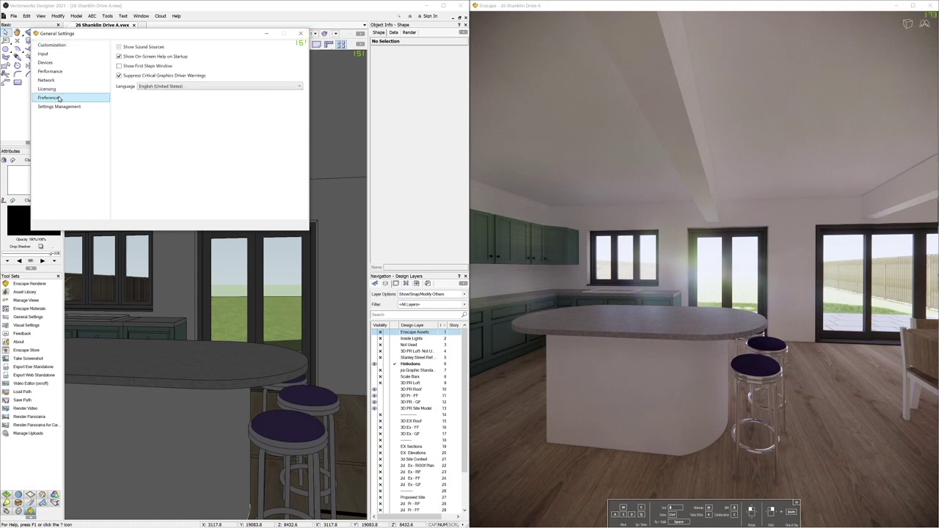
pyautogui.click(66, 90)
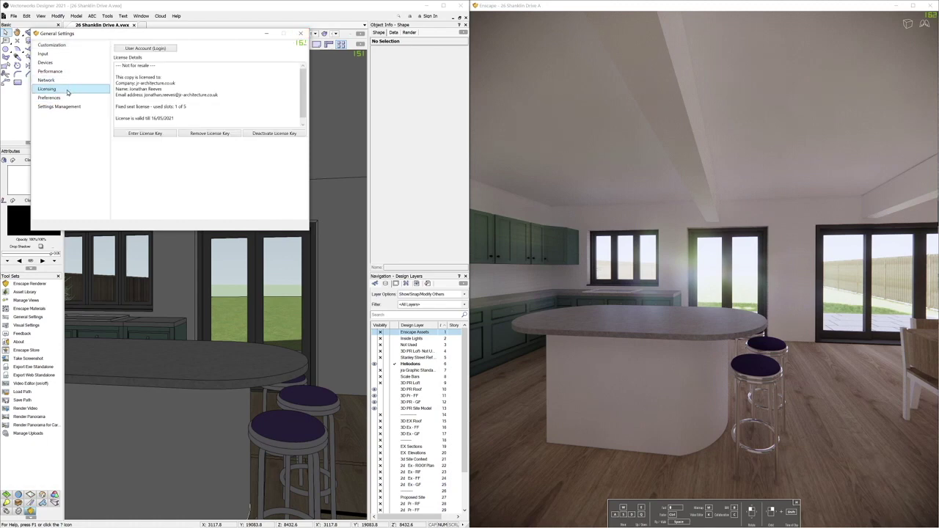
pyautogui.click(64, 80)
pyautogui.click(59, 73)
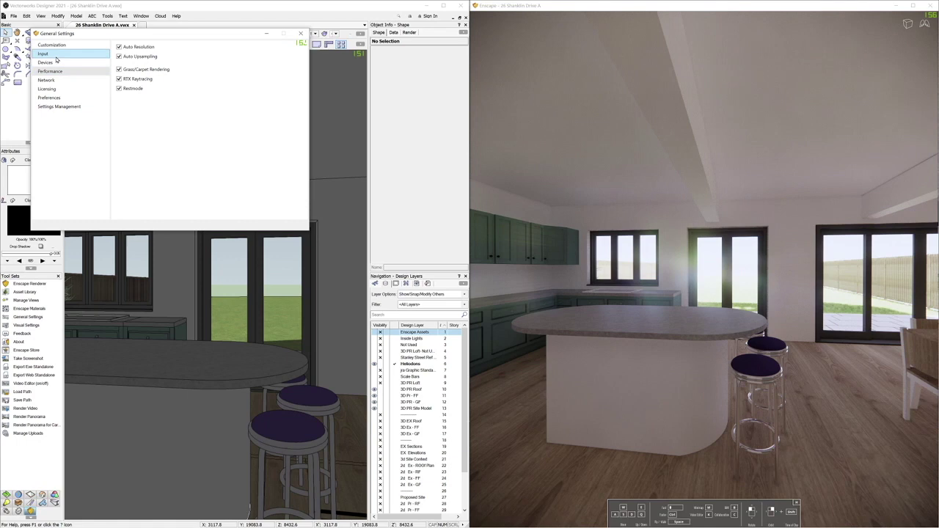
pyautogui.click(57, 55)
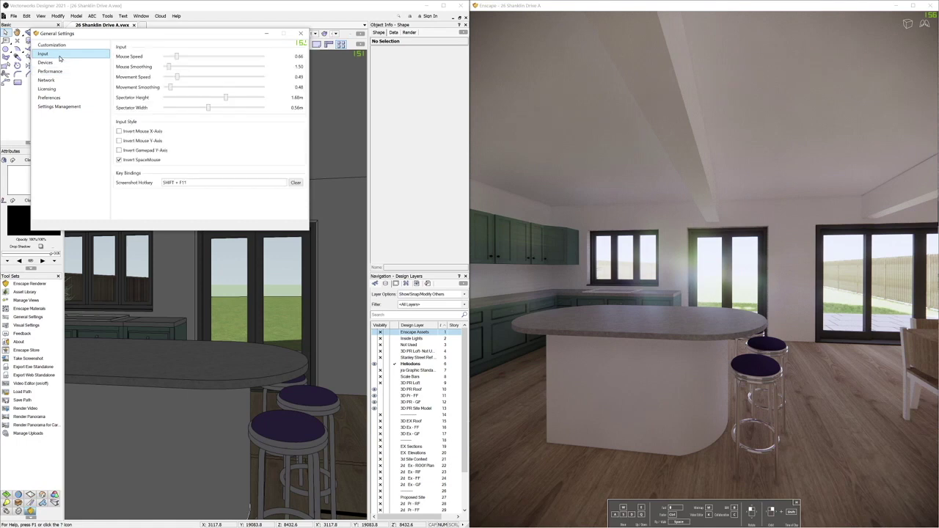
pyautogui.click(302, 34)
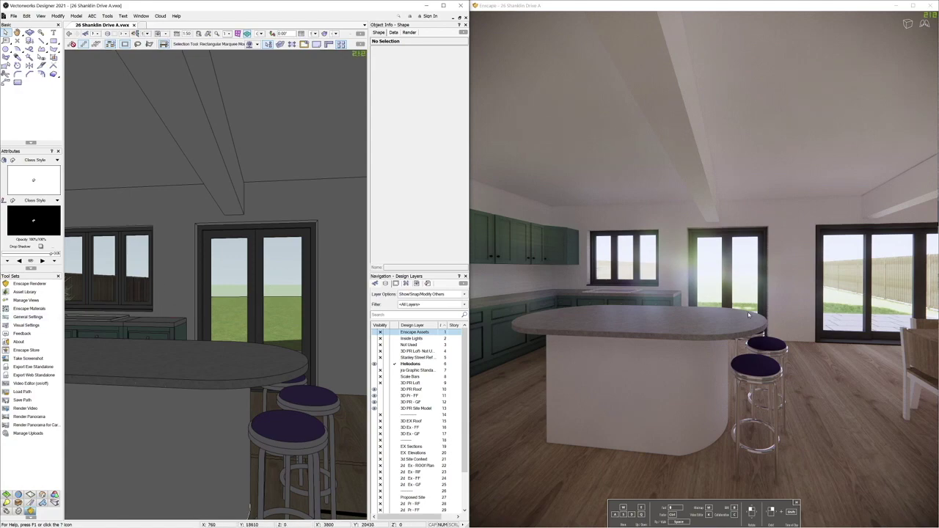
# - Take an Enscape screenshot looking along the kitchen island towards the dining table and wall-mounted TV
pyautogui.click(607, 342)
pyautogui.moveTo(598, 344); pyautogui.dragTo(499, 343, button='right')
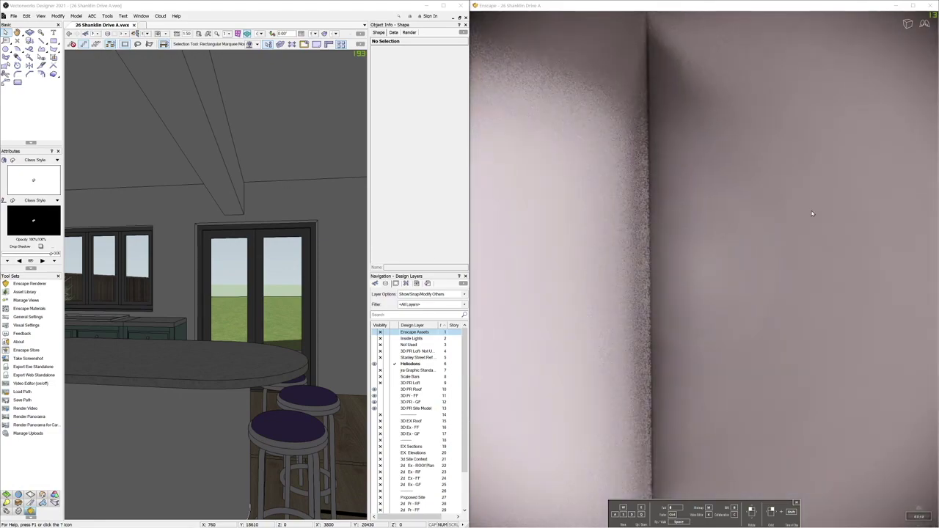
pyautogui.moveTo(832, 223); pyautogui.dragTo(738, 286, button='right')
pyautogui.press('w')
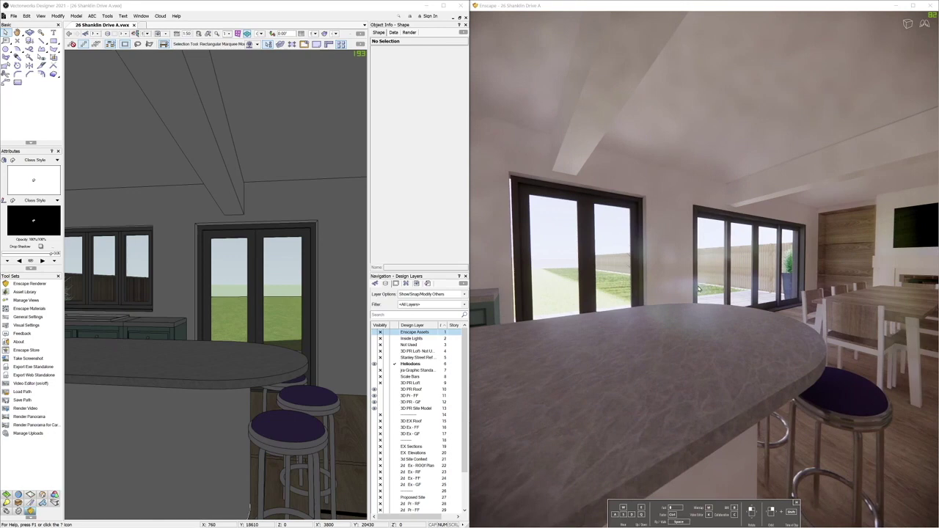
pyautogui.moveTo(701, 289); pyautogui.dragTo(771, 286, button='right')
pyautogui.press('s')
pyautogui.press('d')
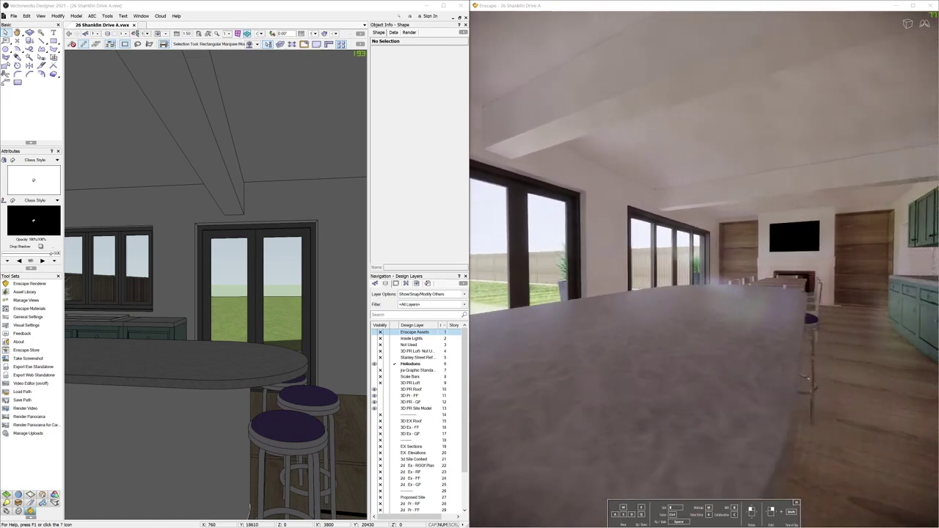
pyautogui.press('q')
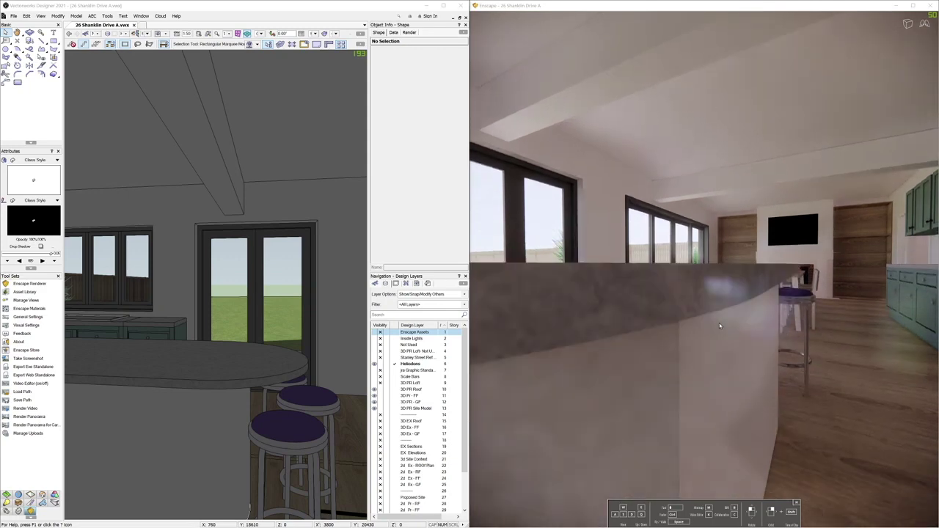
pyautogui.press('e')
pyautogui.moveTo(672, 322); pyautogui.dragTo(715, 322, button='right')
pyautogui.rightClick(716, 321)
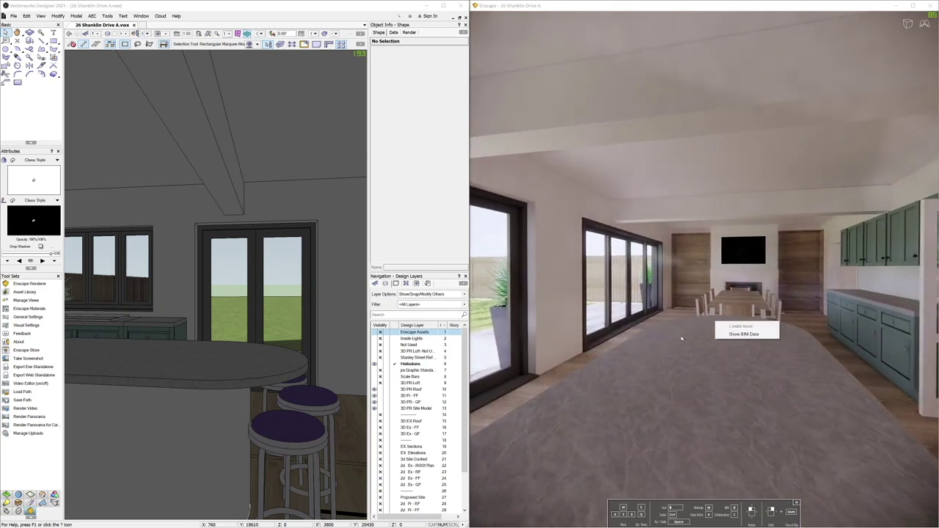
pyautogui.click(26, 358)
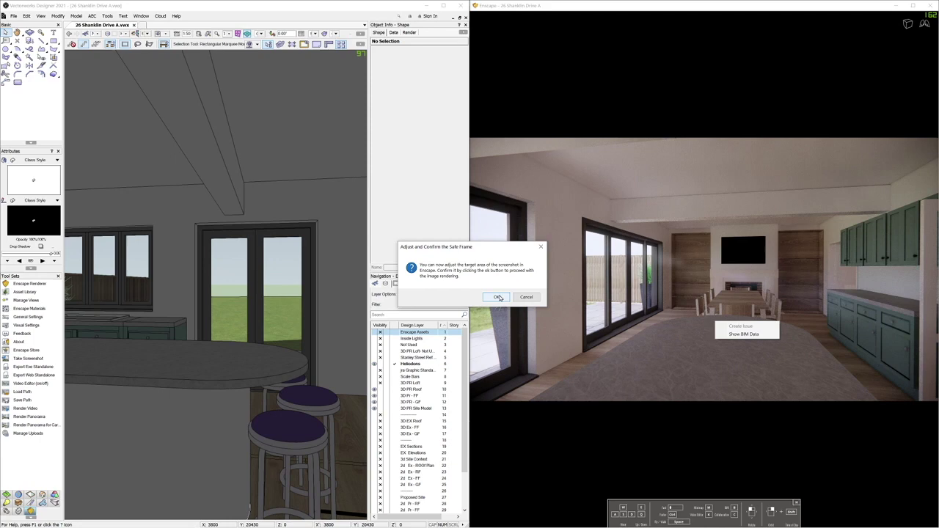
pyautogui.click(498, 297)
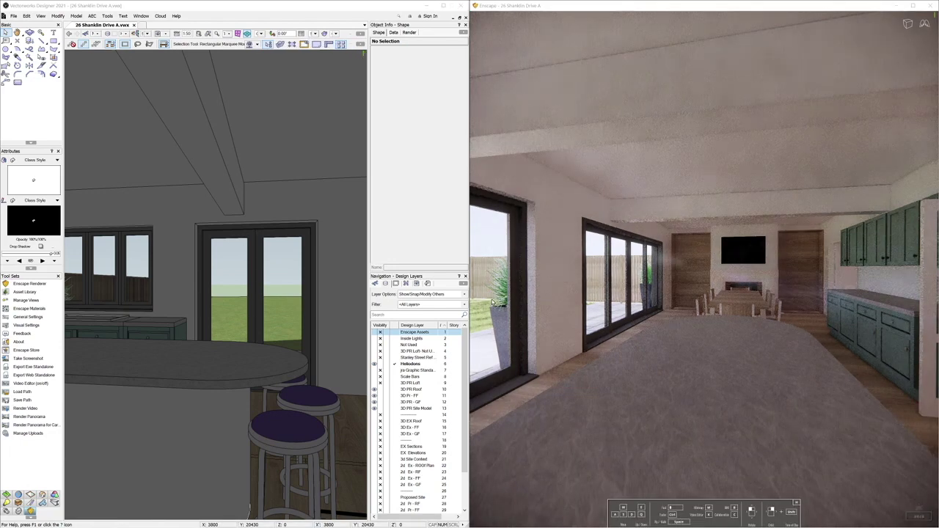
# - Open the Enscape Asset Library and make 3D PR - GF the active design layer
pyautogui.click(29, 293)
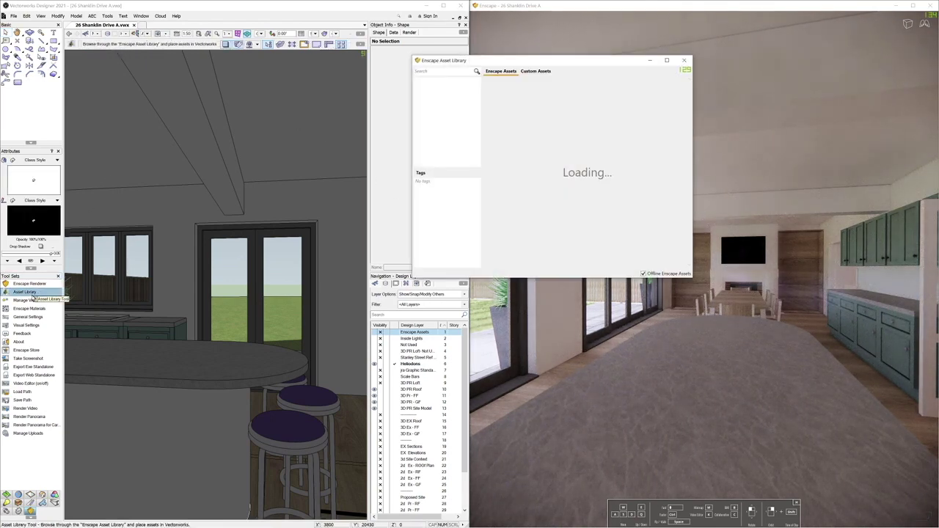
pyautogui.click(395, 403)
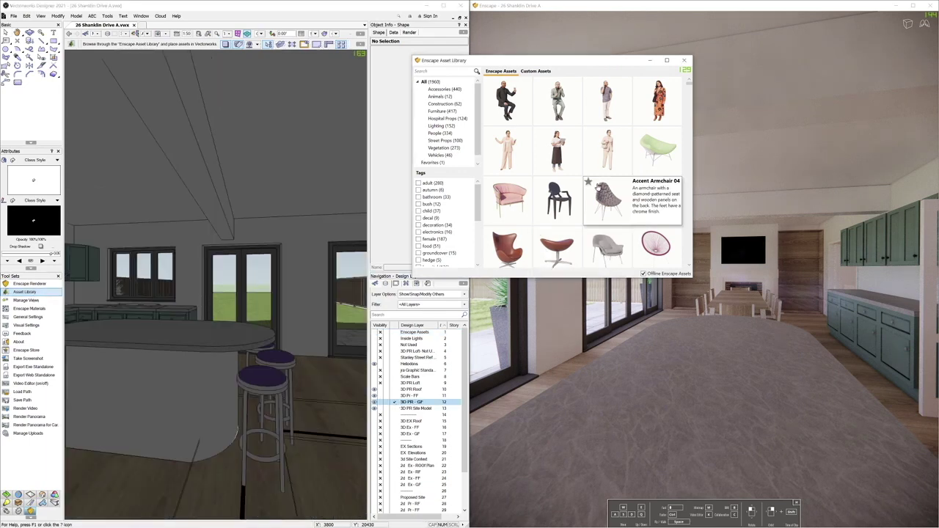
pyautogui.scroll(-5, 604, 163)
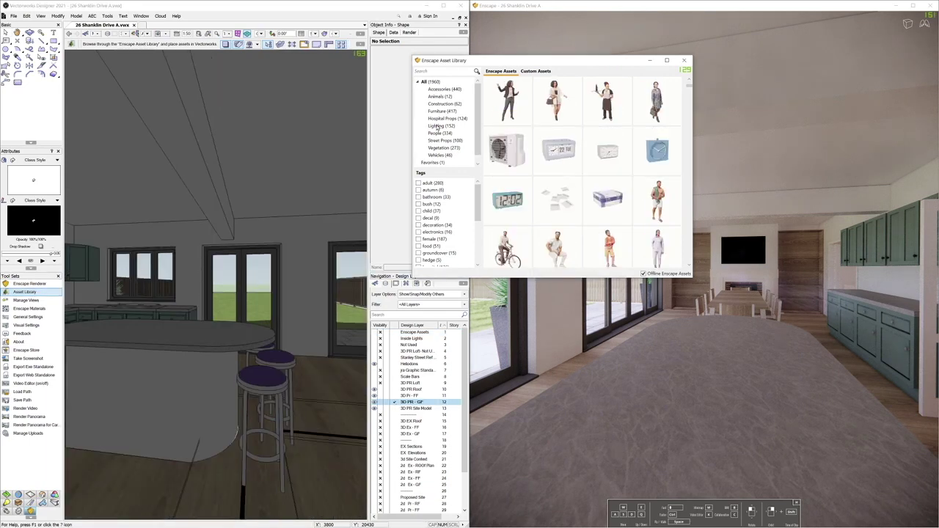
# - Set the working plane to follow surfaces automatically and place the Bottle 05 wine bottle from Accessories on the island worktop
pyautogui.click(445, 89)
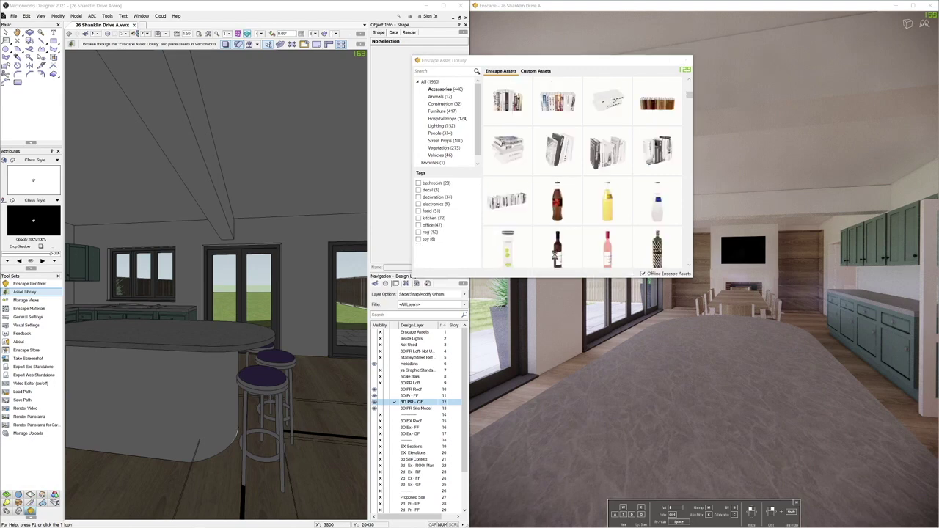
pyautogui.click(557, 257)
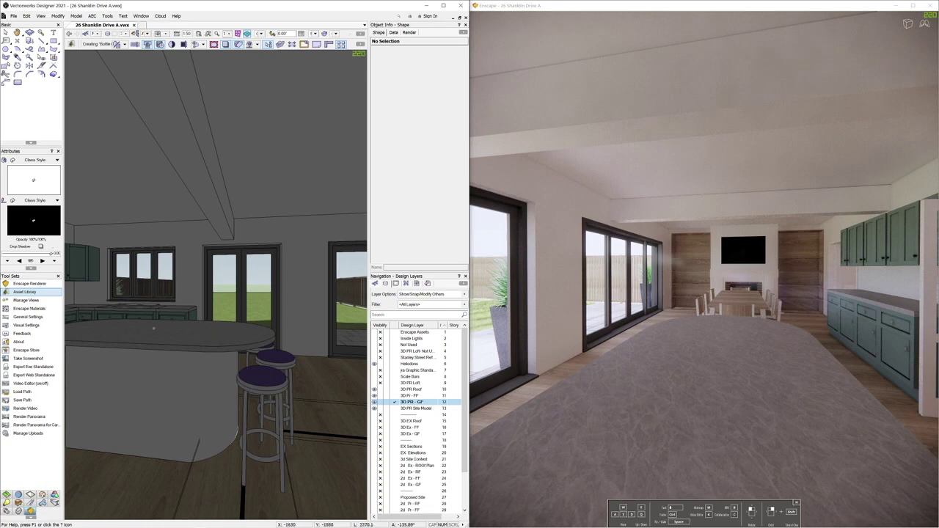
pyautogui.click(146, 34)
pyautogui.click(152, 41)
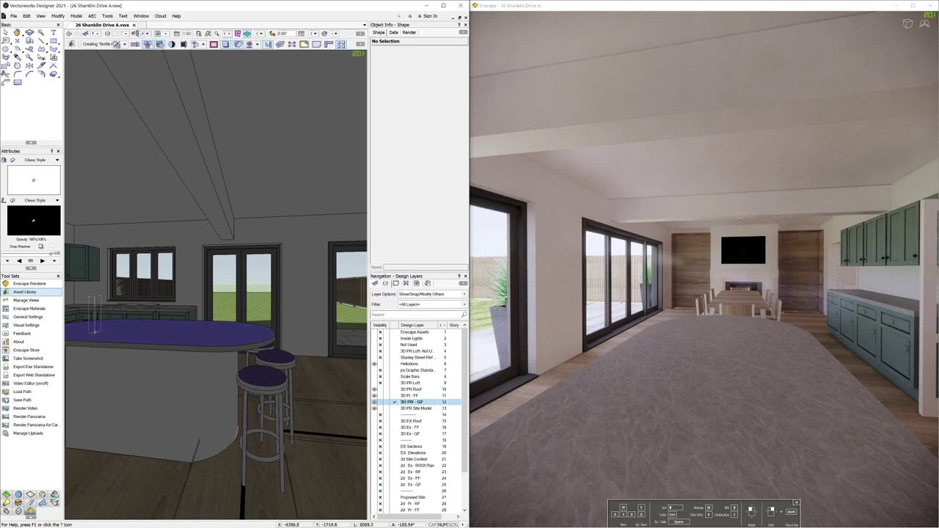
pyautogui.click(94, 332)
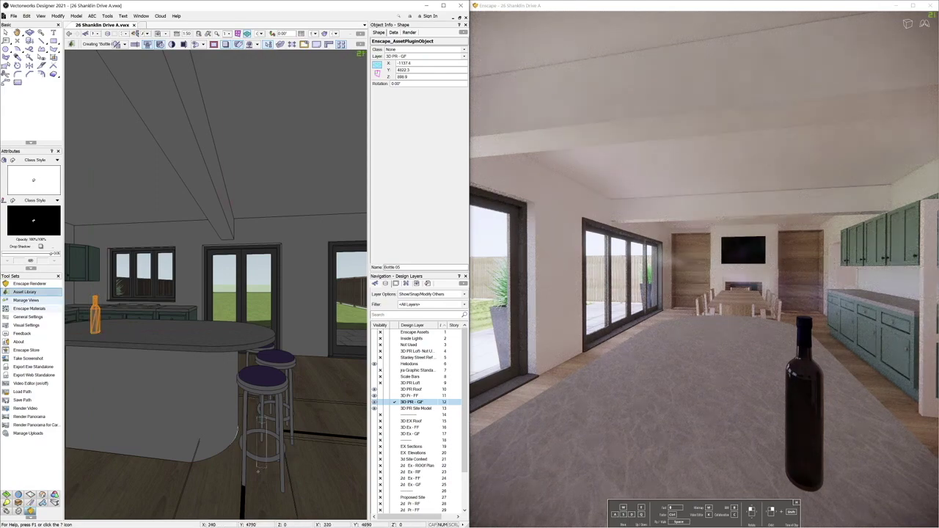
# - Place the cola bottle from the Accessories assets on the island worktop beside the wine bottle
pyautogui.moveTo(203, 522)
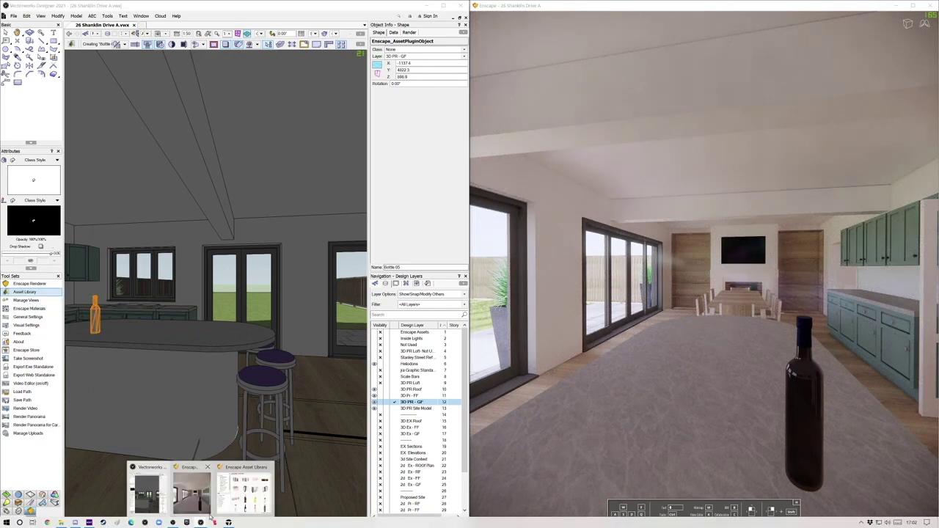
pyautogui.click(249, 490)
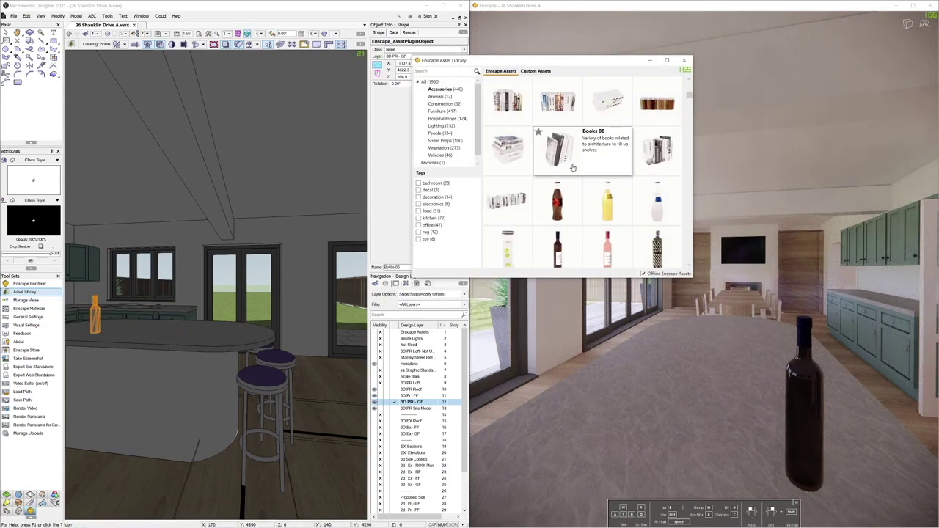
pyautogui.click(559, 209)
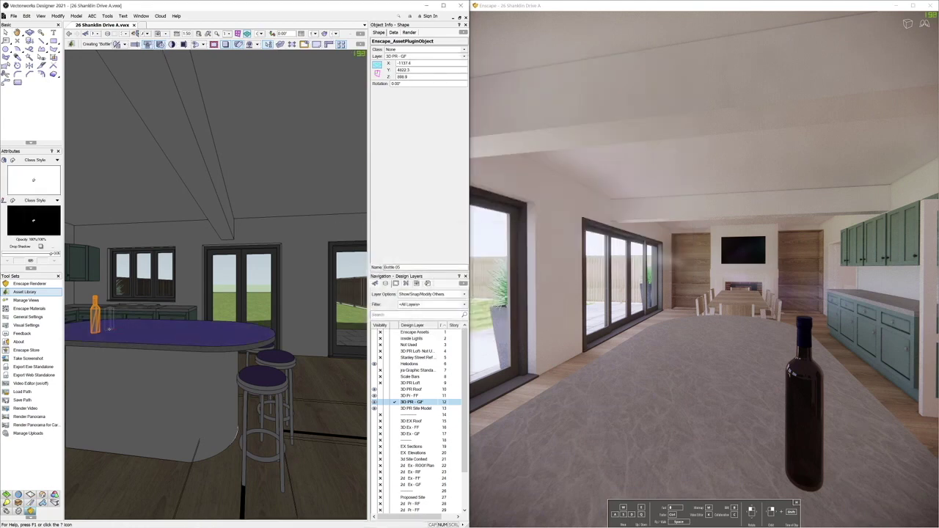
pyautogui.click(109, 328)
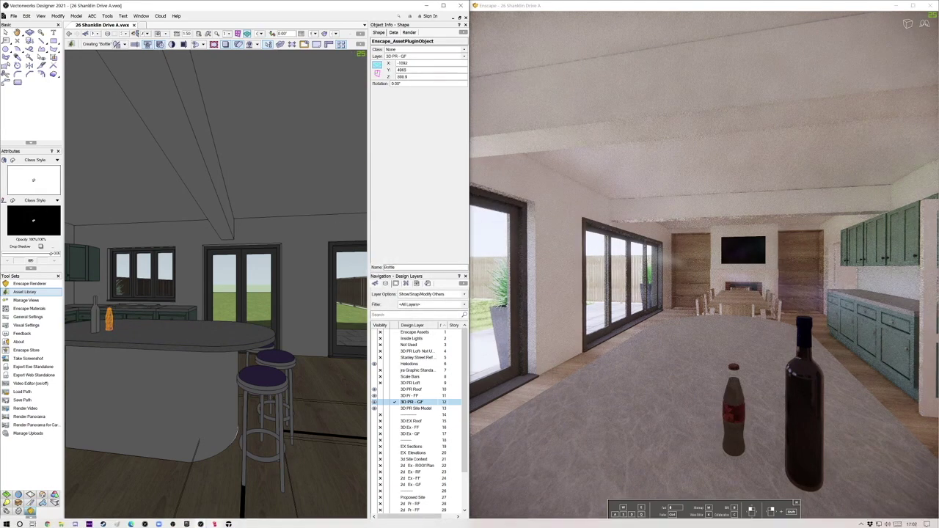
# - Place the Bowl of Apples asset on the island worktop next to the two bottles
pyautogui.moveTo(202, 523)
pyautogui.click(242, 486)
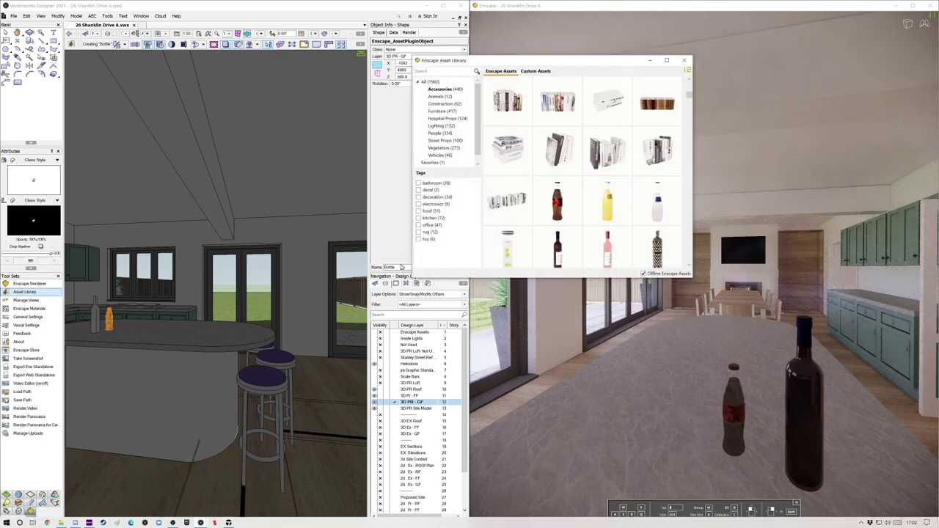
pyautogui.scroll(-5, 560, 197)
pyautogui.scroll(2, 560, 196)
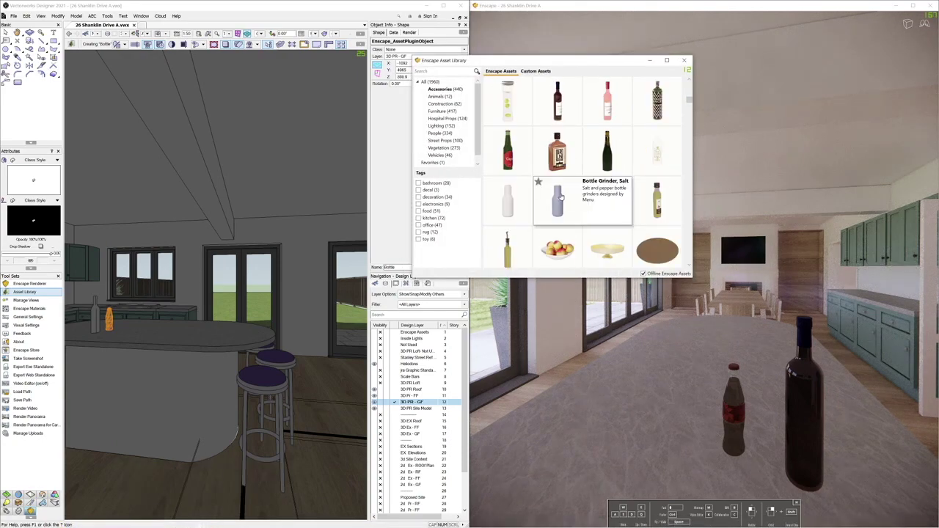
pyautogui.scroll(2, 561, 196)
pyautogui.scroll(-5, 566, 197)
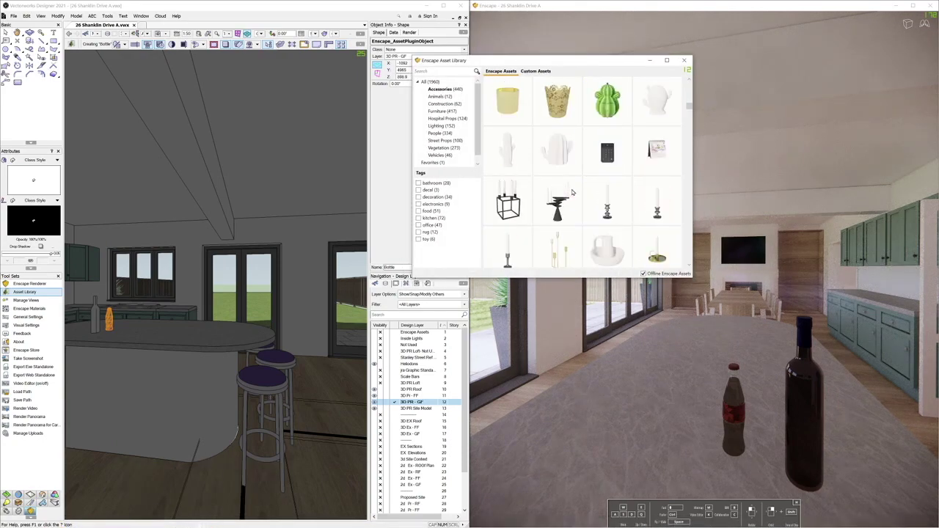
pyautogui.scroll(4, 573, 192)
pyautogui.click(559, 156)
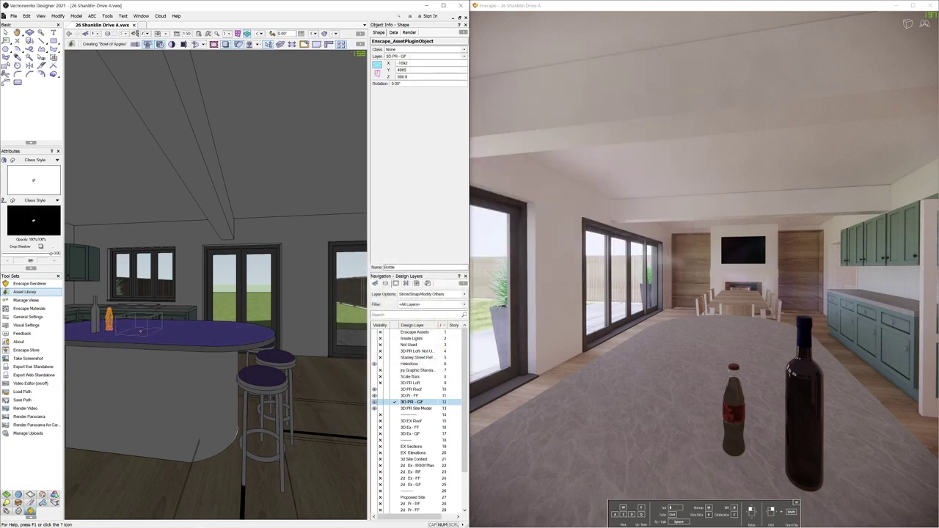
pyautogui.click(140, 327)
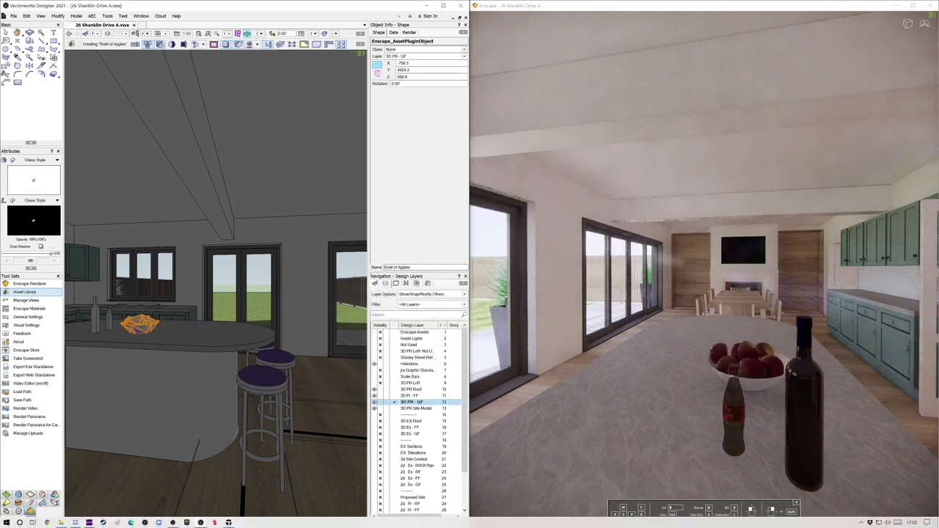
# - Try to place a Candle Holder from the Accessories assets on the island worktop beyond the bowl of apples
pyautogui.moveTo(201, 523)
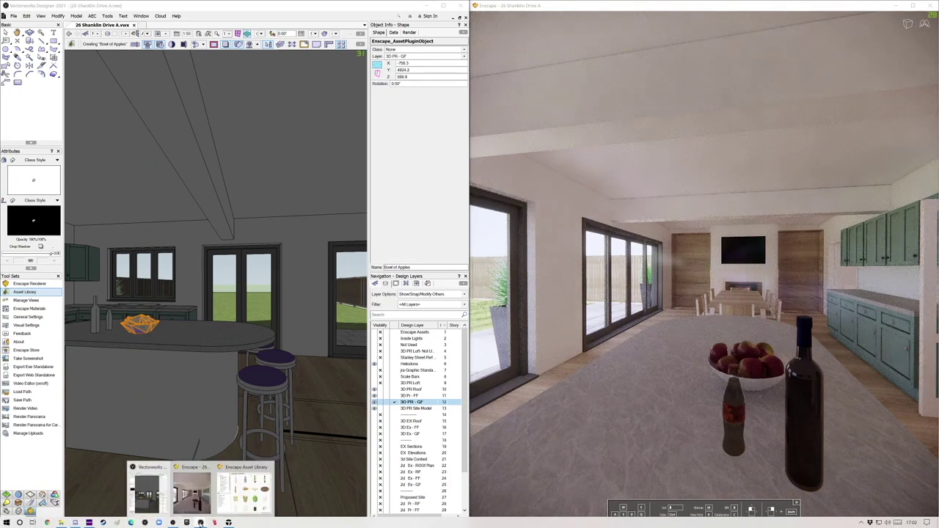
pyautogui.click(246, 490)
pyautogui.scroll(-3, 609, 172)
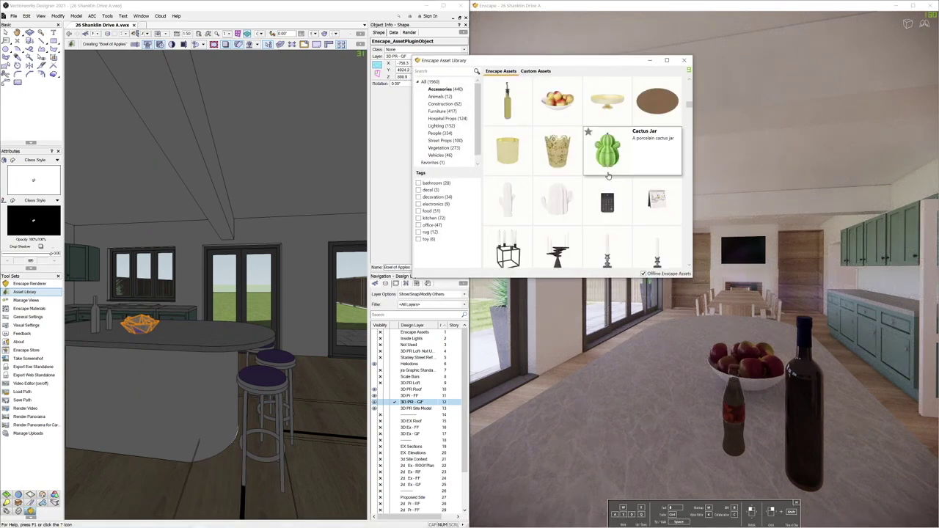
pyautogui.scroll(1, 602, 182)
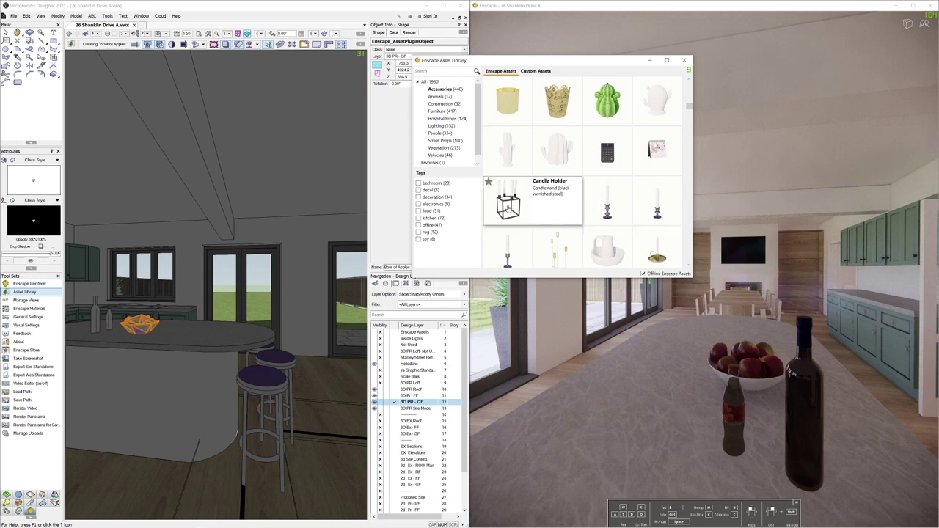
pyautogui.click(601, 185)
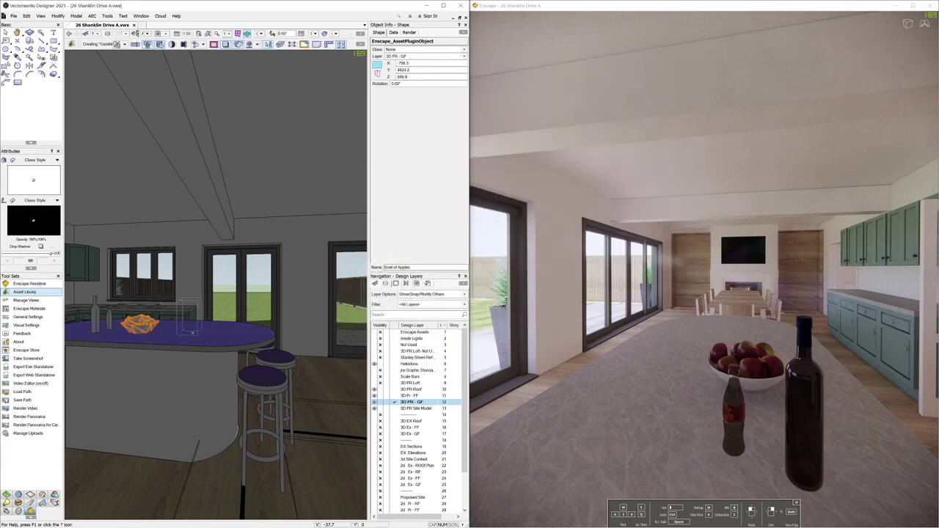
pyautogui.click(194, 331)
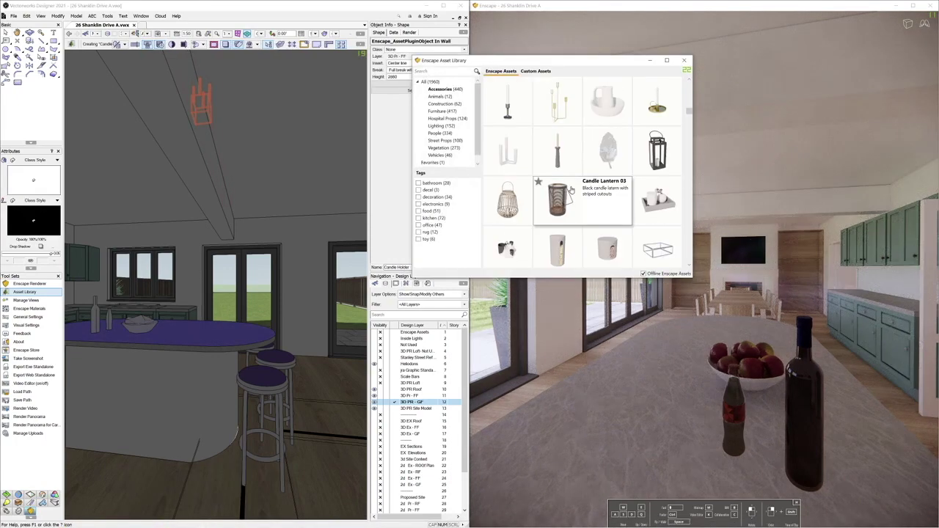
# - Place the wicker Candle Lantern asset near the rounded end of the island worktop and leave the placement tool
pyautogui.click(515, 168)
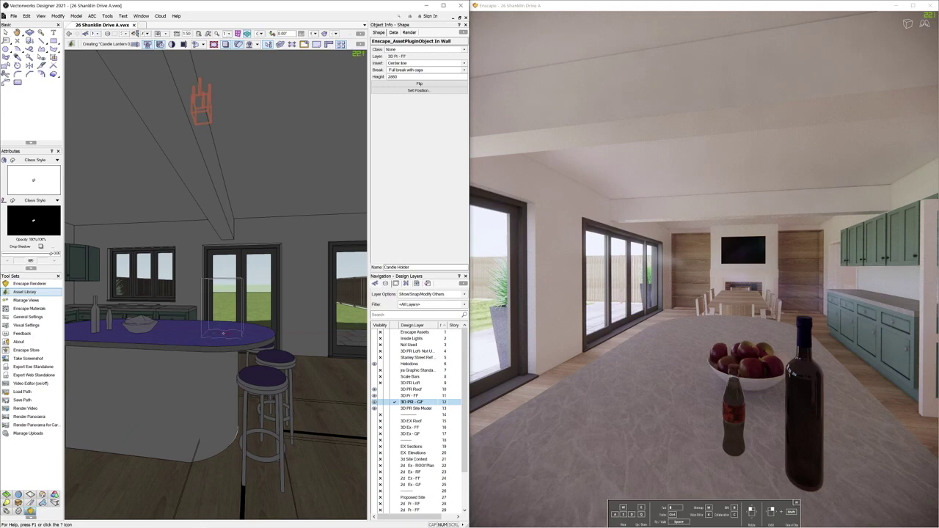
pyautogui.click(222, 334)
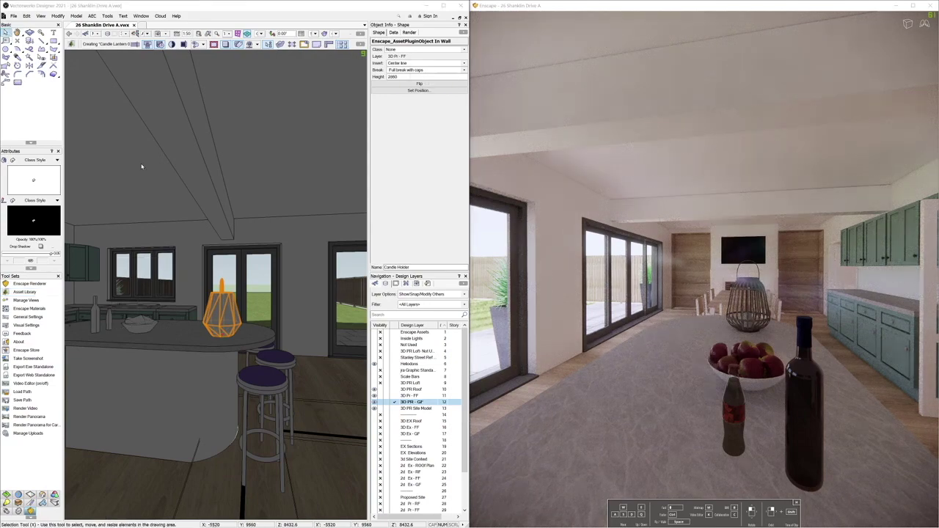
pyautogui.press('Escape')
pyautogui.click(178, 279)
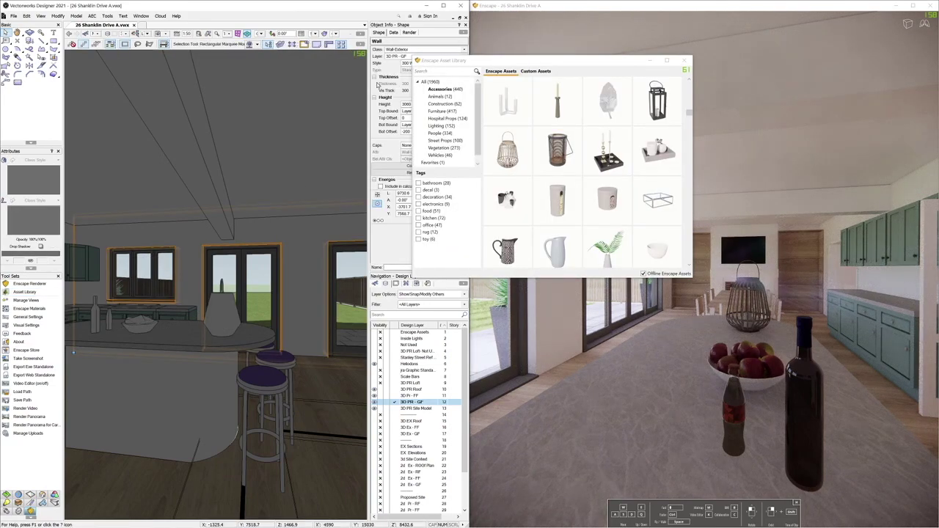
pyautogui.moveTo(667, 83)
pyautogui.click(608, 99)
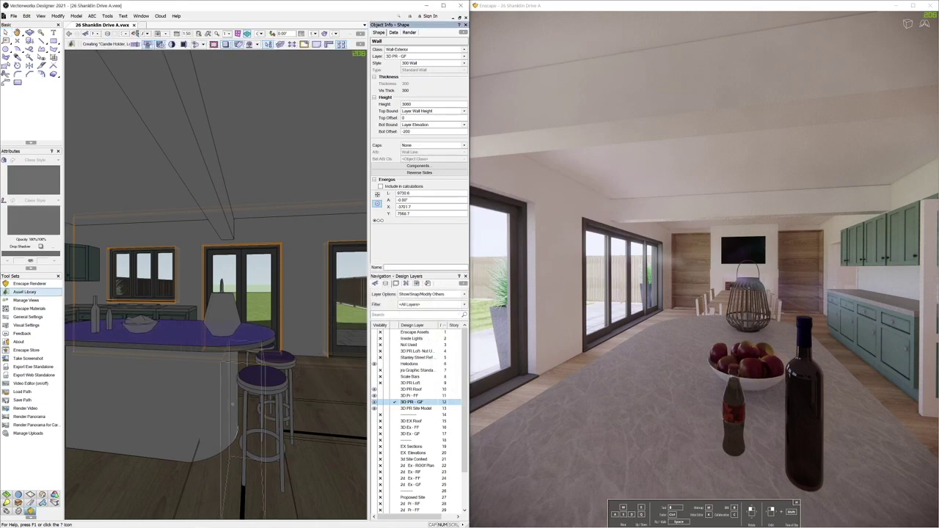
pyautogui.press('c')
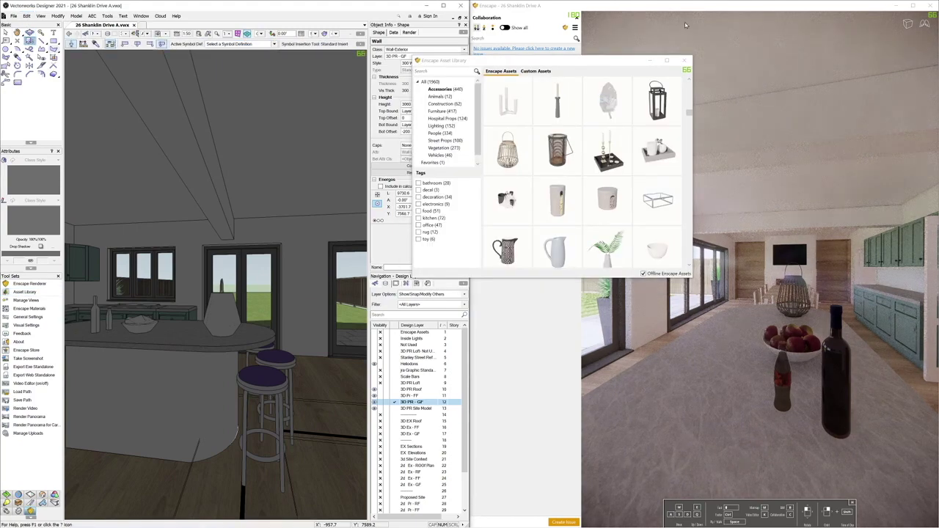
# - Close the Asset Library, walk the Vectorworks view to face along the island towards the dining area, and synchronise Enscape with it
pyautogui.click(686, 61)
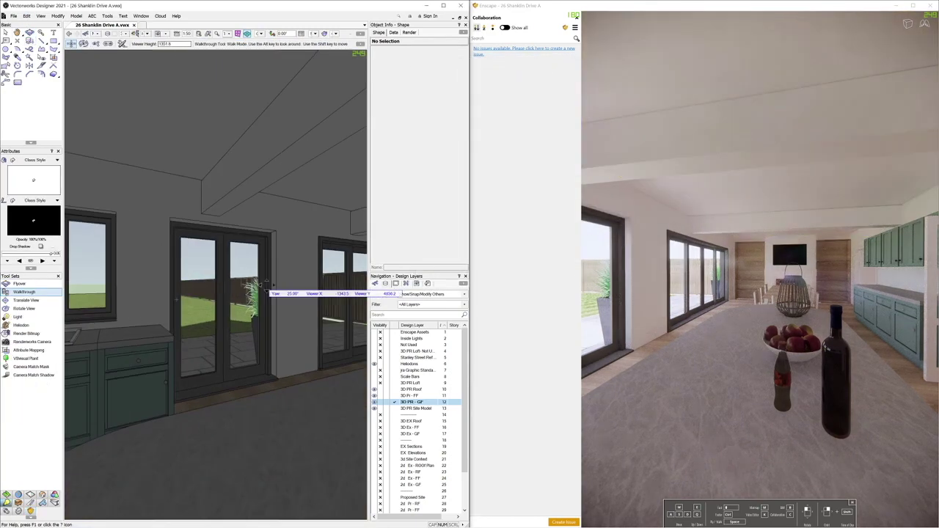
pyautogui.moveTo(260, 290); pyautogui.dragTo(167, 292)
pyautogui.click(30, 512)
pyautogui.click(33, 284)
pyautogui.click(86, 45)
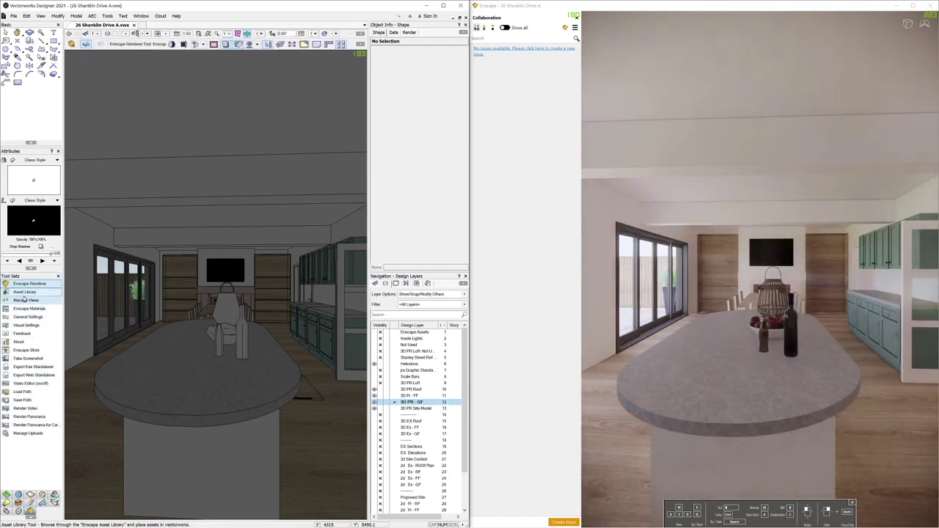
# - Walk the Vectorworks view round to face the open doors leading into the staircase hall
pyautogui.click(7, 503)
pyautogui.click(25, 293)
pyautogui.moveTo(134, 302)
pyautogui.mouseDown()
pyautogui.moveTo(210, 298)
pyautogui.moveTo(166, 288)
pyautogui.moveTo(135, 312)
pyautogui.mouseUp()
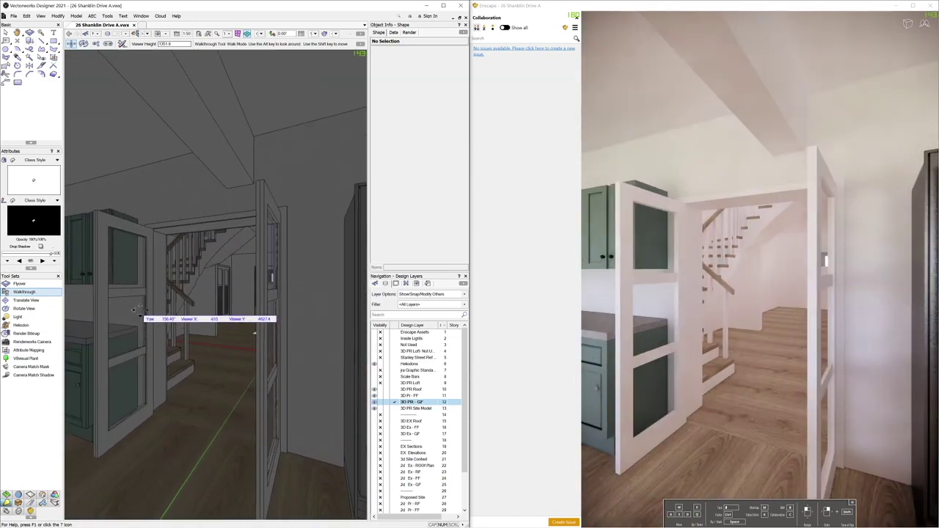
# - Set the metallic reflection of the Wood-Arcitex Oak 08 a Enscape material to 54.2% and close the material editor
pyautogui.click(31, 512)
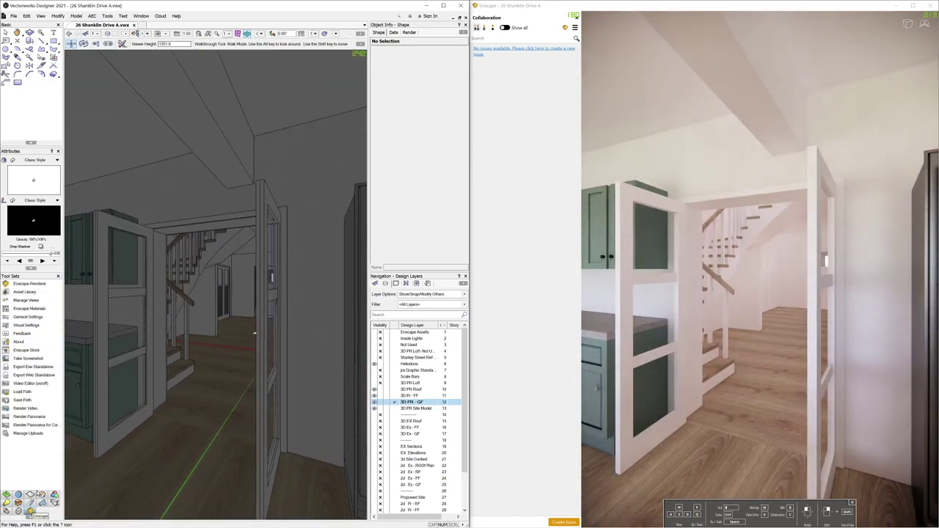
pyautogui.click(28, 308)
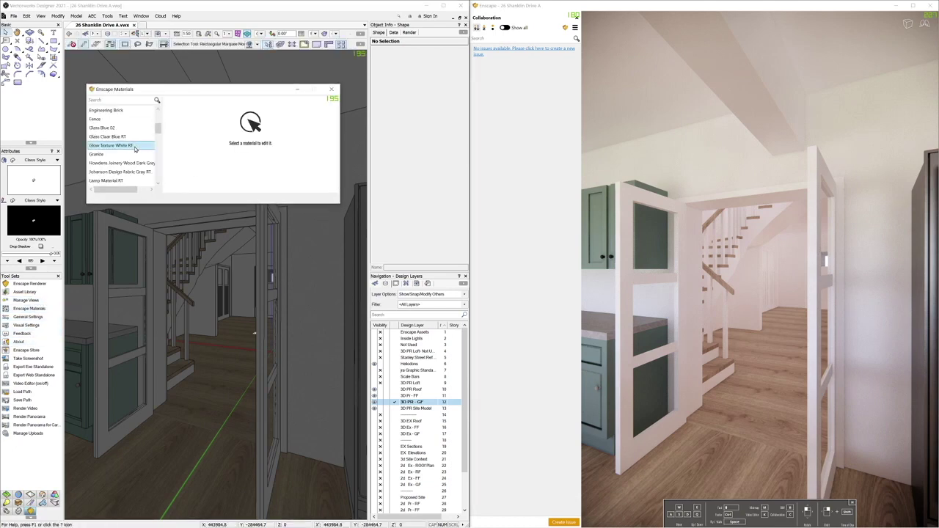
pyautogui.scroll(-10, 135, 149)
pyautogui.click(132, 164)
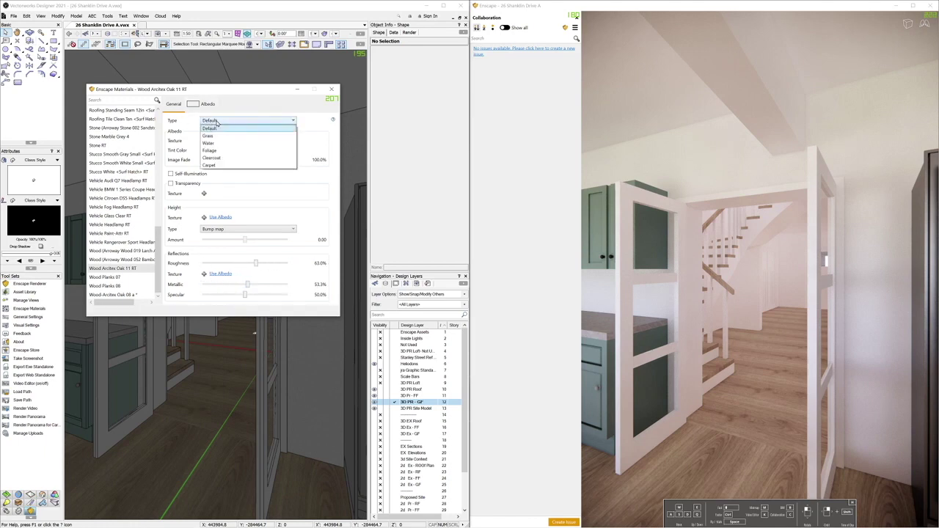
pyautogui.click(130, 295)
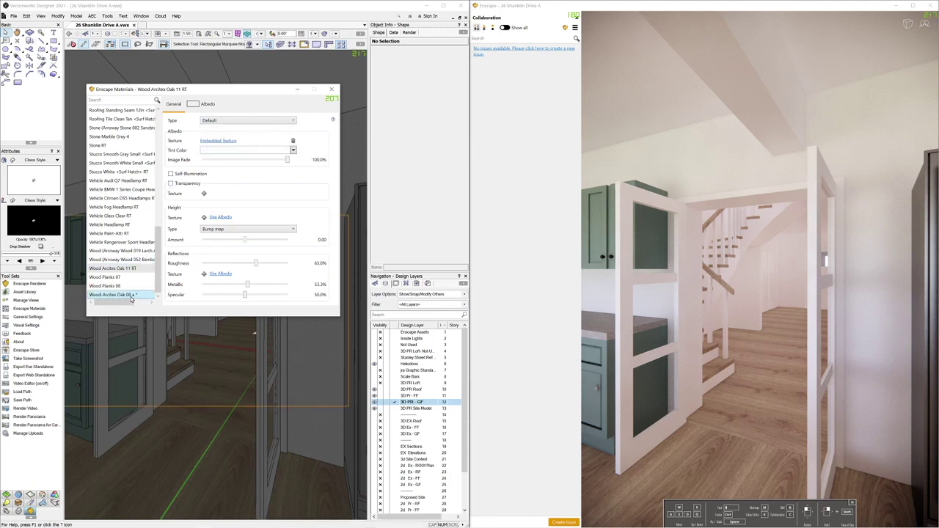
pyautogui.moveTo(213, 287); pyautogui.dragTo(248, 290)
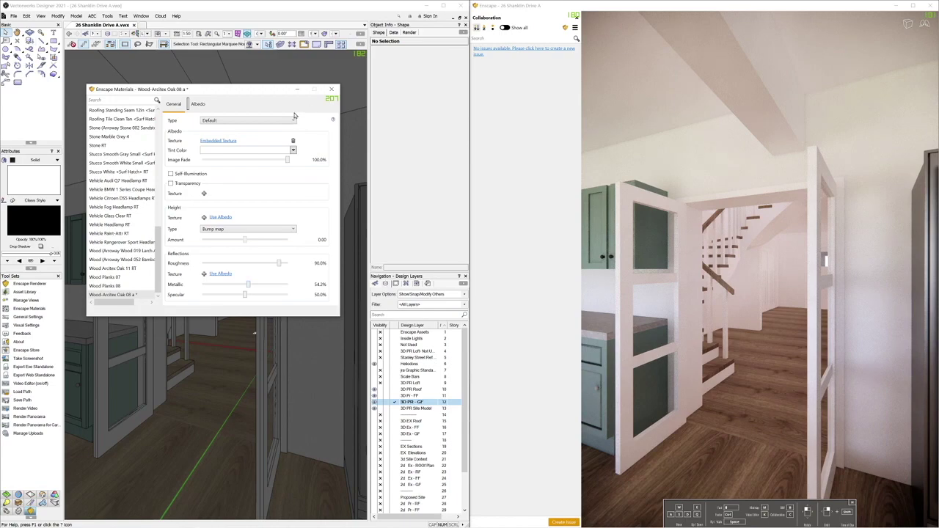
pyautogui.click(331, 88)
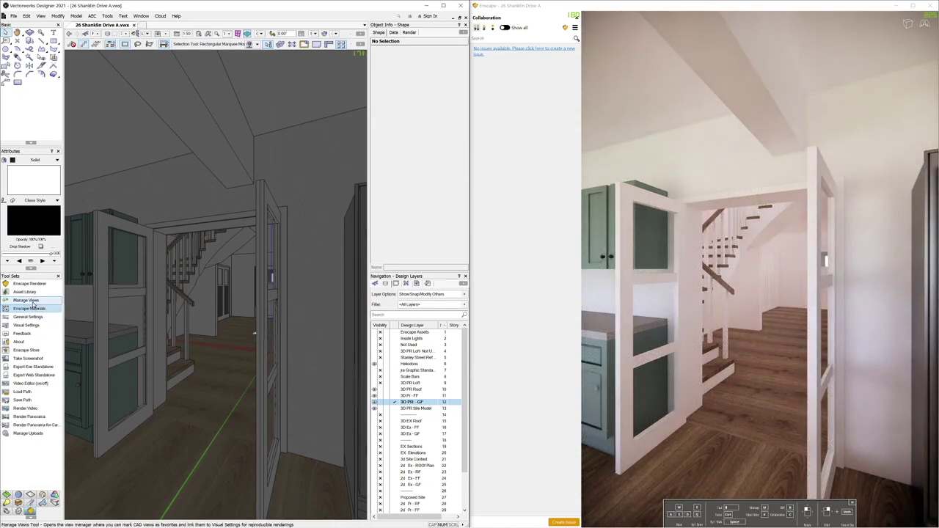
# - Detach the Visualization tool set as a floating palette and walk the view to look along the dining table towards the fireplace
pyautogui.moveTo(8, 504); pyautogui.dragTo(81, 311)
pyautogui.click(91, 327)
pyautogui.moveTo(177, 328); pyautogui.dragTo(94, 290)
# - Filter the Enscape Accessories assets by the kitchen tag and place Teapot 02 near the closer end of the dining table
pyautogui.click(24, 292)
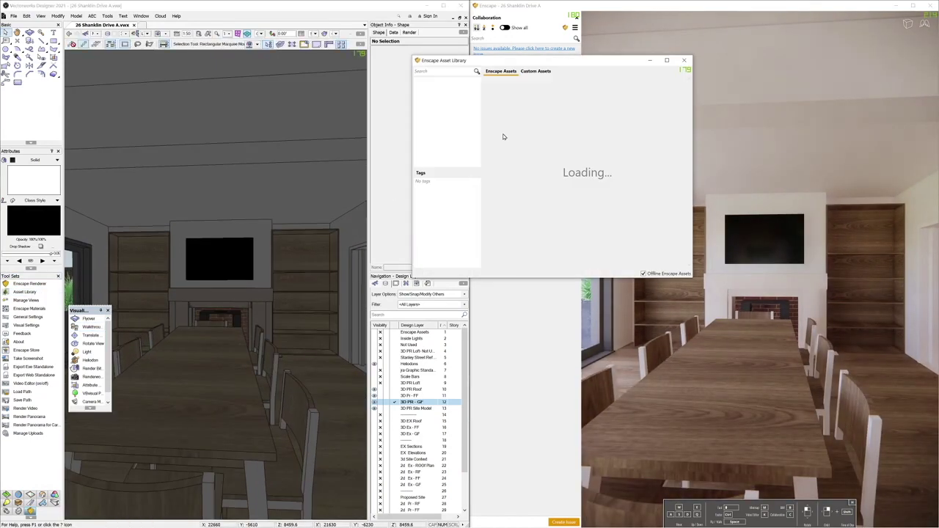
pyautogui.scroll(-3, 596, 176)
pyautogui.scroll(-6, 597, 171)
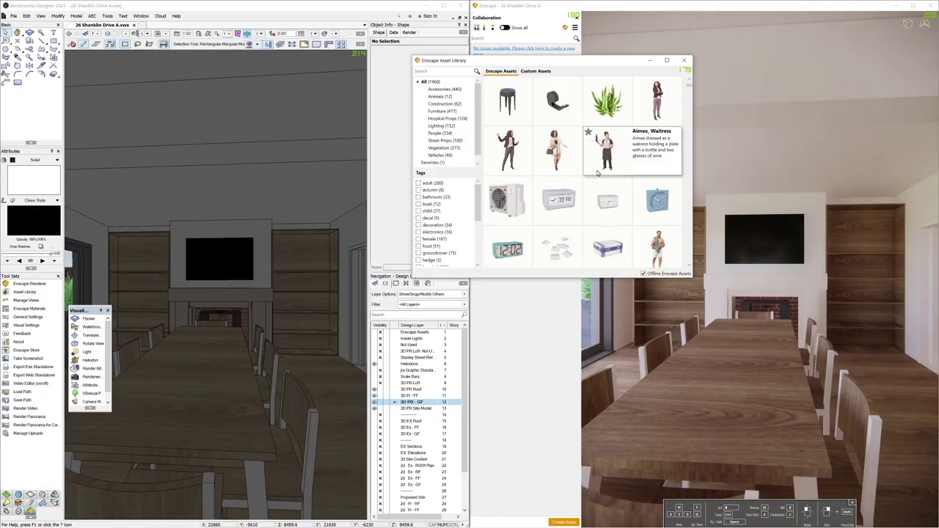
pyautogui.click(444, 90)
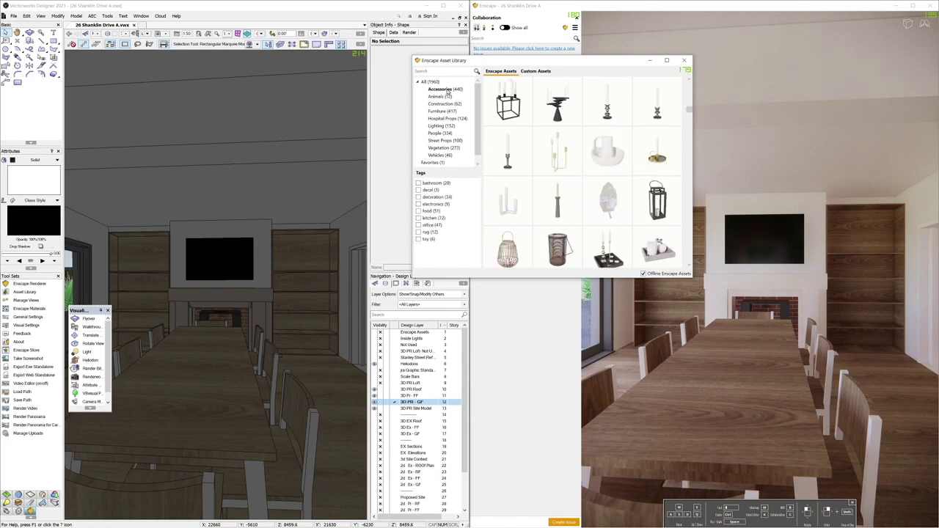
pyautogui.click(419, 218)
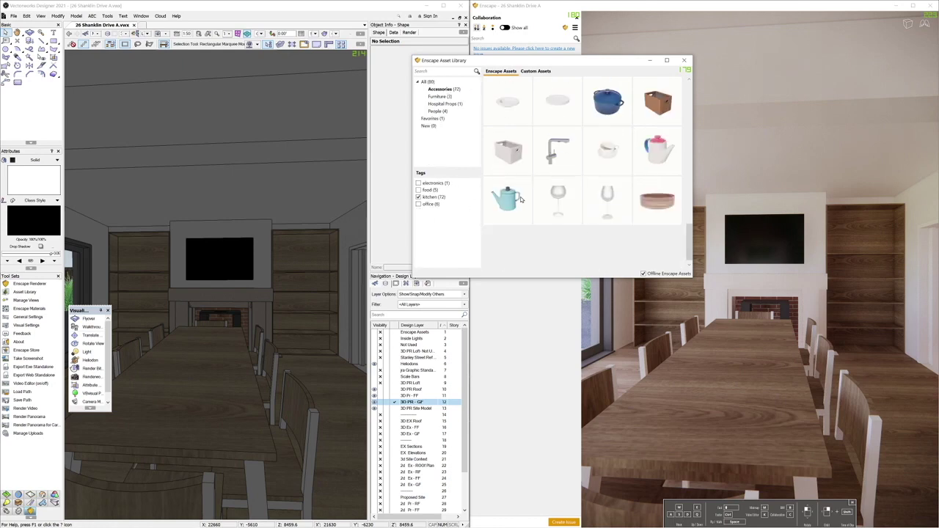
pyautogui.click(509, 198)
pyautogui.click(231, 418)
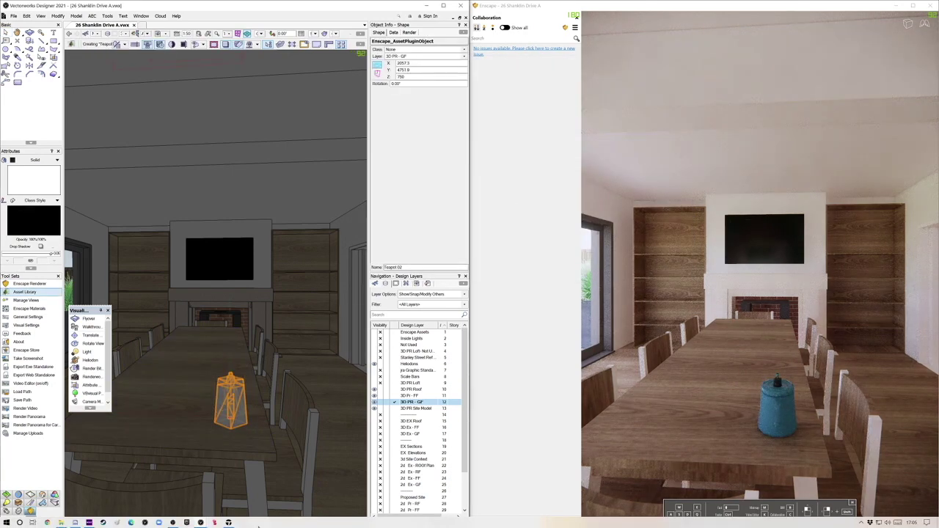
# - Place three wine glass assets on the dining table, two near its closer end and one beyond the teapot
pyautogui.click(558, 198)
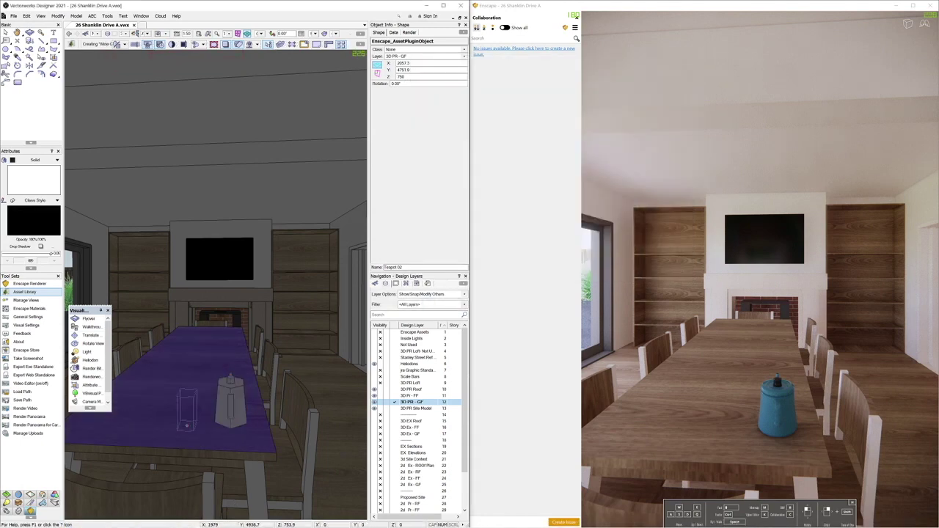
pyautogui.click(186, 417)
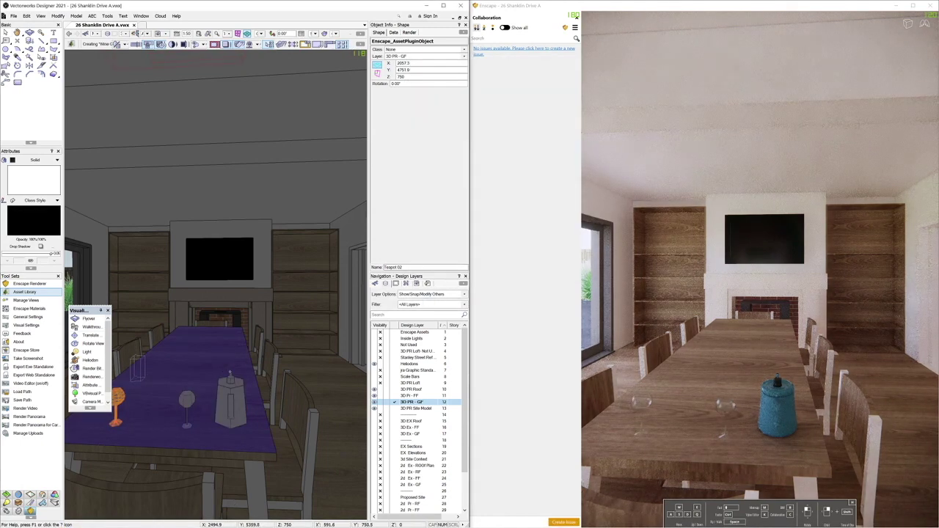
pyautogui.click(238, 365)
# - Try to place the Wooden Bowl asset on the dining table beyond the wine glasses
pyautogui.moveTo(201, 522)
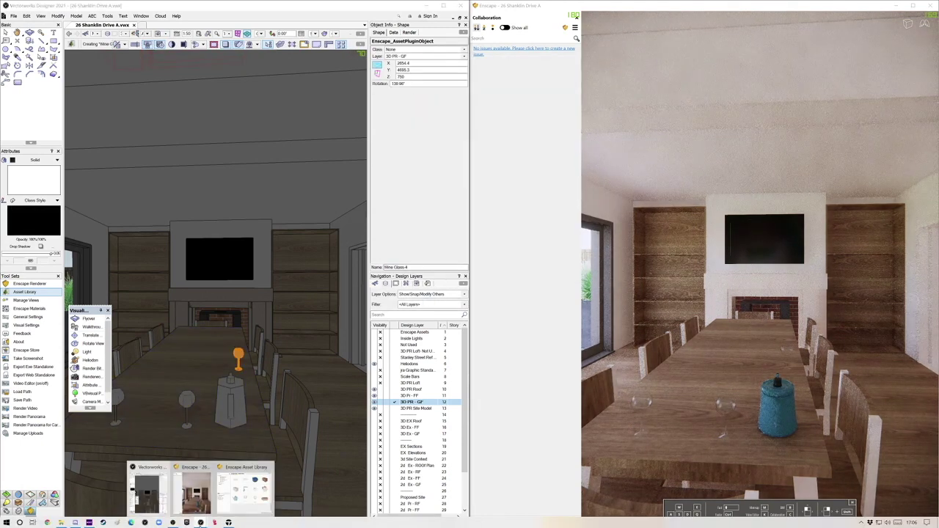
pyautogui.click(239, 492)
pyautogui.click(645, 208)
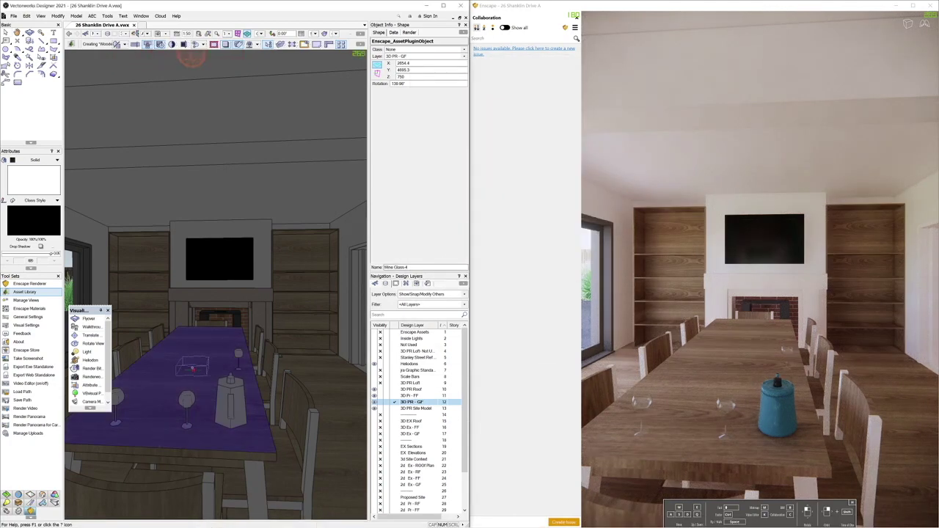
pyautogui.click(13, 15)
pyautogui.click(32, 68)
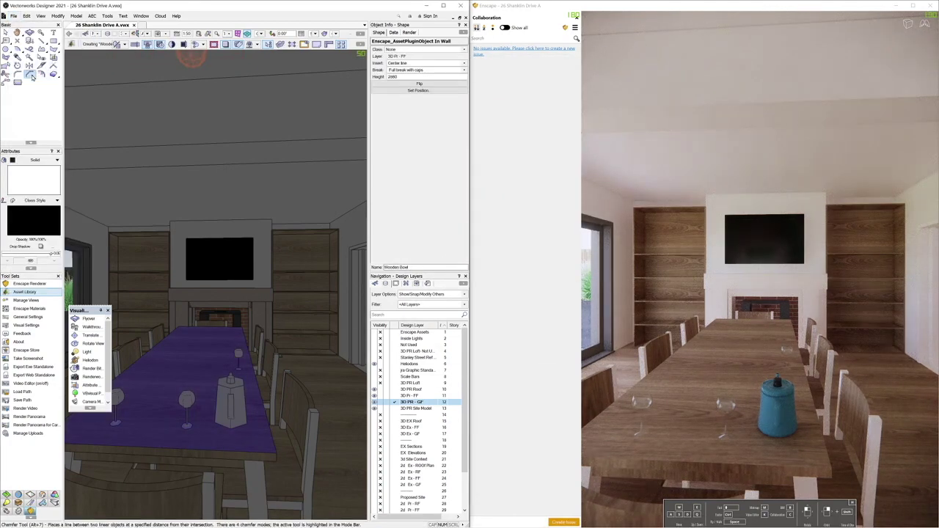
# - Filter the Accessories assets by the food tag instead of kitchen and place Bottle 07 on the dining table
pyautogui.moveTo(157, 516)
pyautogui.moveTo(201, 523)
pyautogui.click(239, 491)
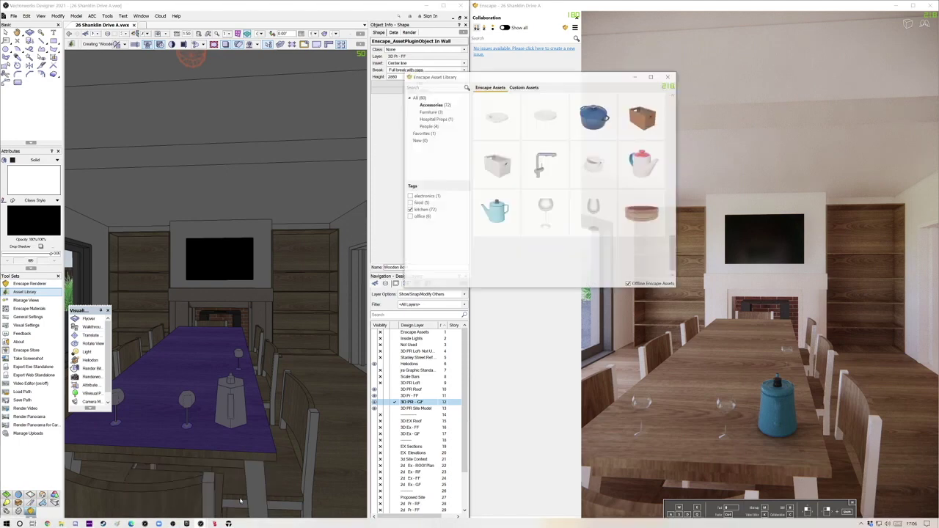
pyautogui.click(419, 196)
pyautogui.click(419, 196)
pyautogui.click(418, 183)
pyautogui.click(419, 213)
pyautogui.scroll(-4, 587, 198)
pyautogui.scroll(6, 574, 142)
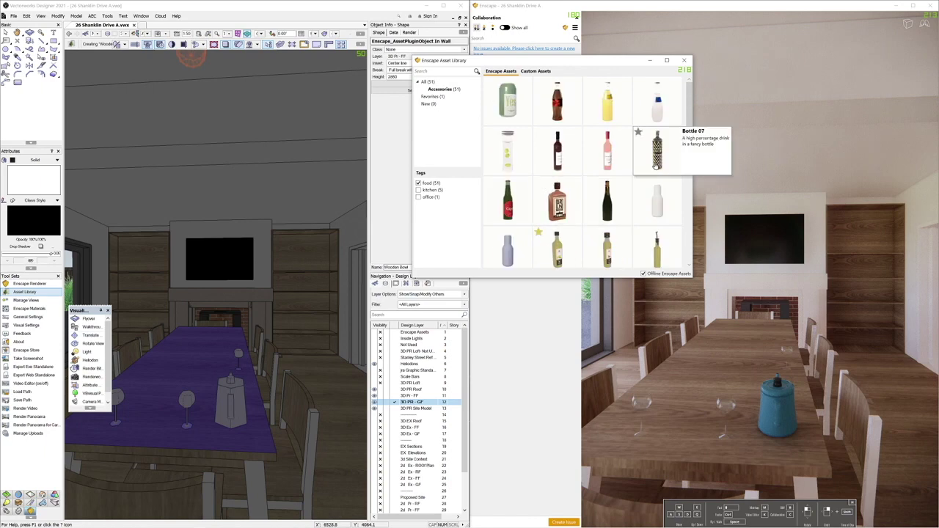
pyautogui.click(656, 151)
pyautogui.click(161, 397)
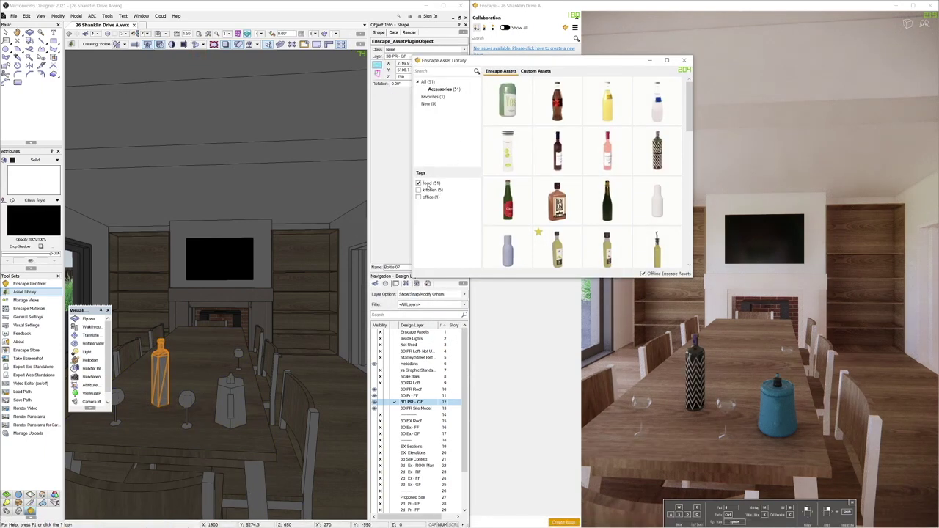
# - Clear the food tag and place the Vegetation asset Interior Plant 13 on the floor by the shelving right of the fireplace
pyautogui.click(419, 184)
pyautogui.click(443, 148)
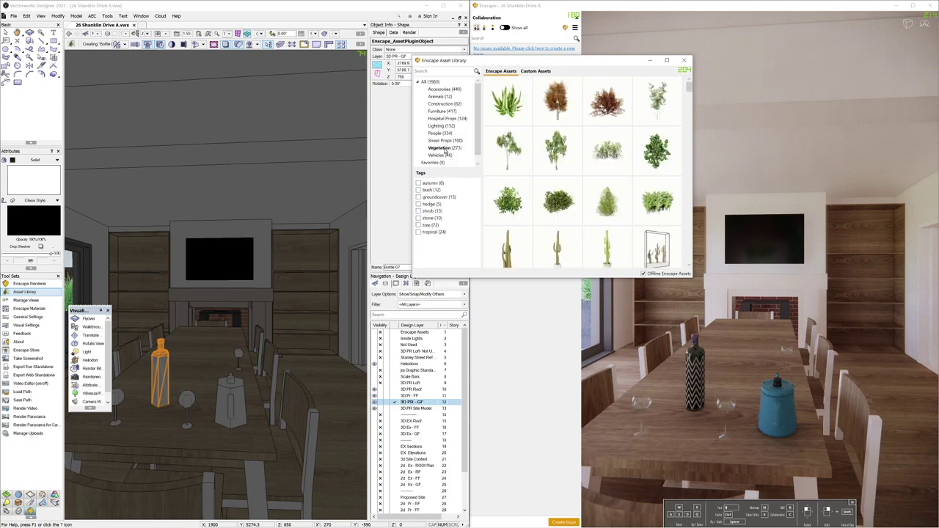
pyautogui.scroll(-8, 632, 183)
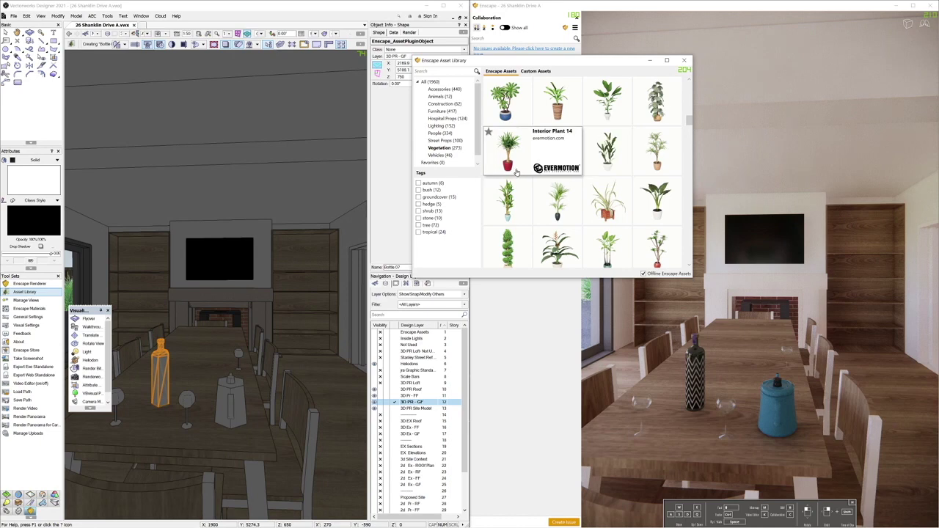
pyautogui.click(516, 172)
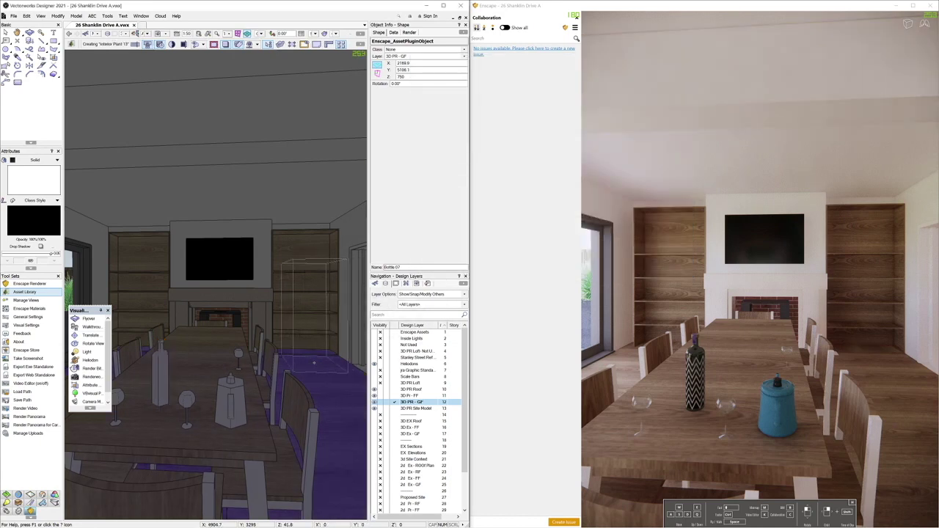
pyautogui.click(314, 362)
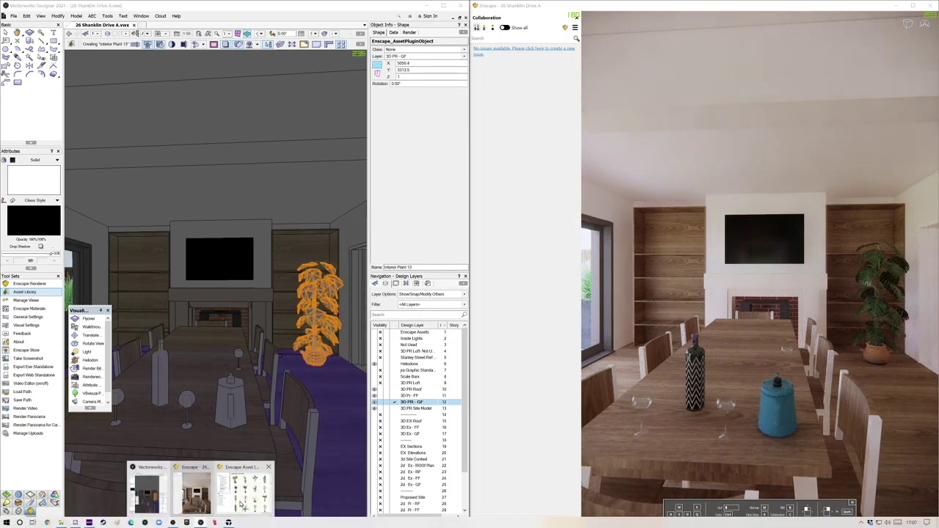
# - Place Interior Plant 26 on the floor beside the glazed doors and Interior Plant 45 on the dining table behind the bottle
pyautogui.click(241, 504)
pyautogui.click(509, 216)
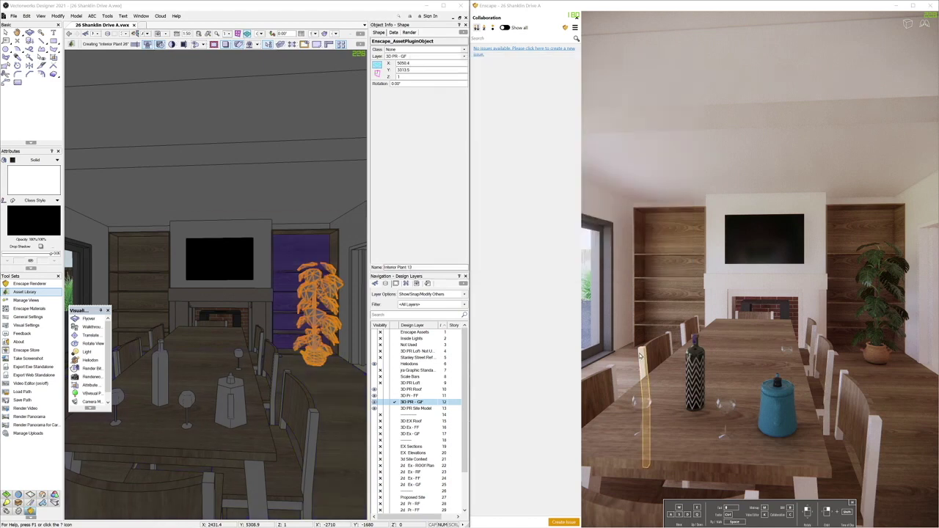
pyautogui.click(102, 358)
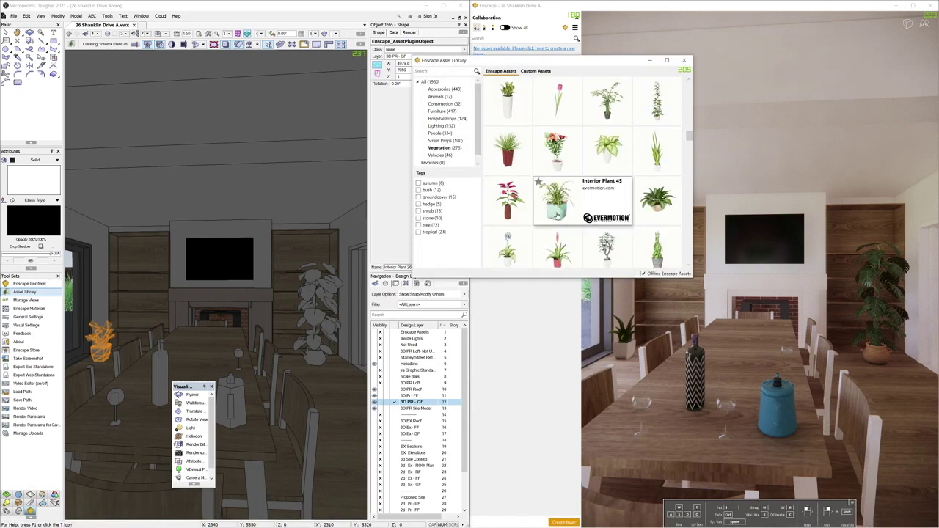
pyautogui.click(525, 166)
pyautogui.click(207, 347)
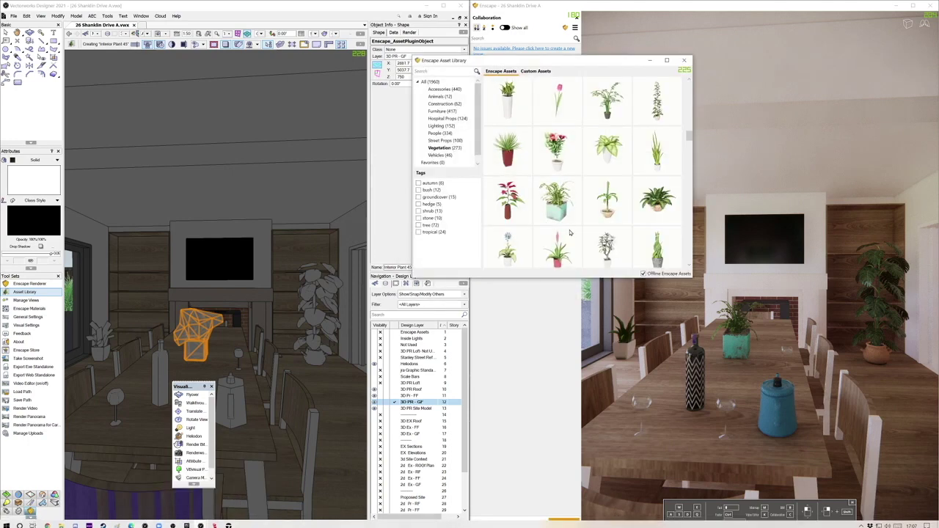
# - Place a Decoration Collection tray from the Accessories assets on the near left part of the dining table
pyautogui.click(443, 112)
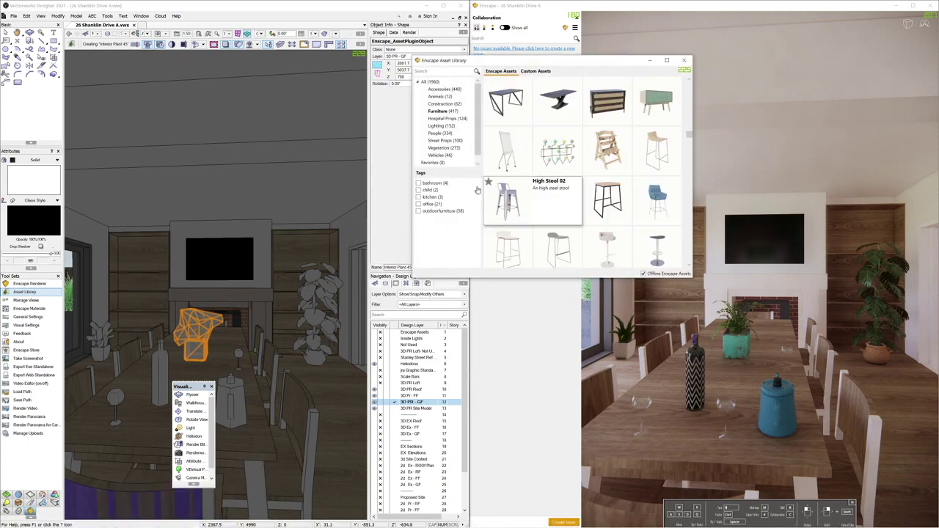
pyautogui.click(444, 90)
pyautogui.click(551, 178)
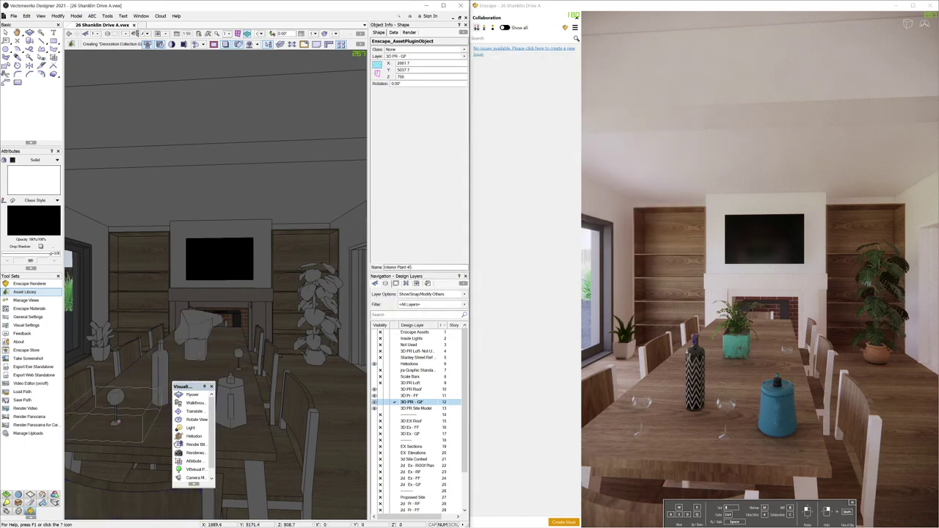
pyautogui.click(117, 414)
# - Undo the accidental teapot move and delete the wine glass that stood where the decoration tray is
pyautogui.moveTo(152, 415); pyautogui.dragTo(225, 397)
pyautogui.click(229, 413)
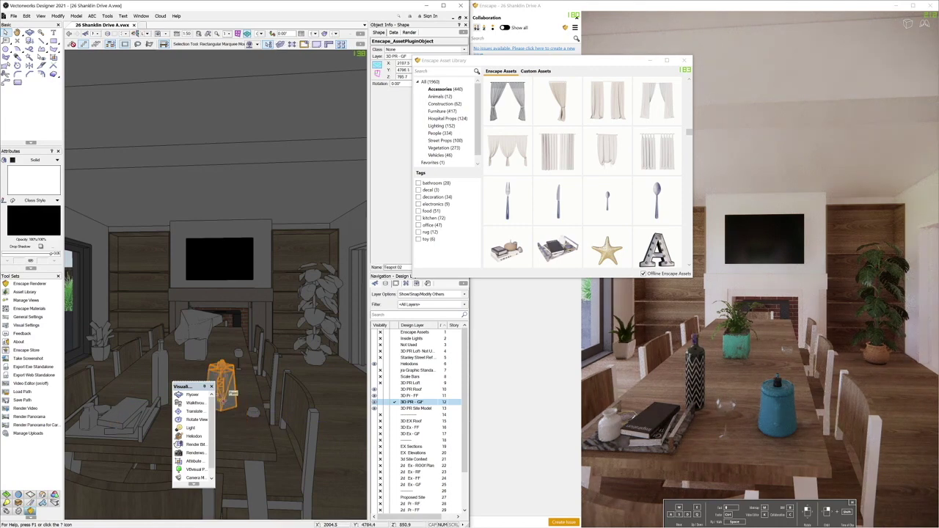
pyautogui.hotkey('ctrl', 'z')
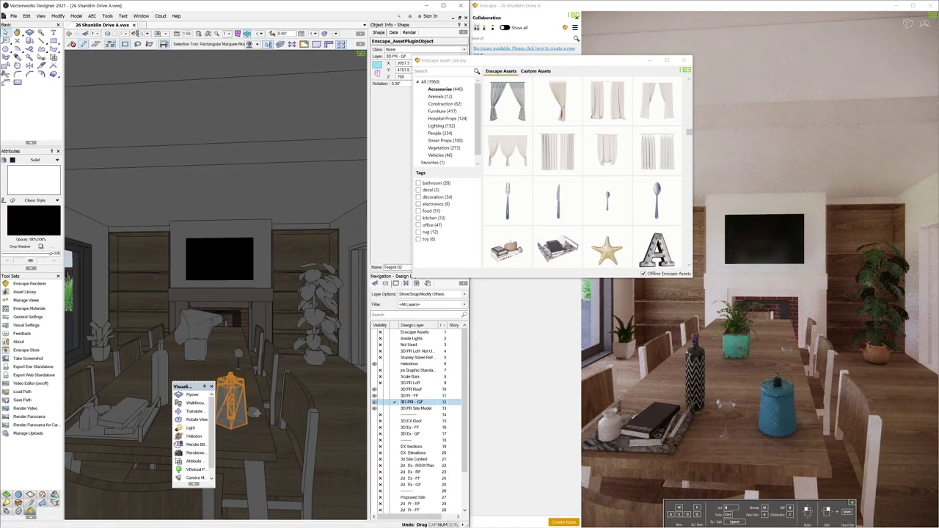
pyautogui.click(257, 415)
pyautogui.press('Delete')
# - Walk the view back to show the dining table with the glazed doors, and close the Asset Library
pyautogui.moveTo(192, 387); pyautogui.dragTo(97, 399)
pyautogui.click(97, 415)
pyautogui.moveTo(223, 378); pyautogui.dragTo(227, 362)
pyautogui.click(685, 61)
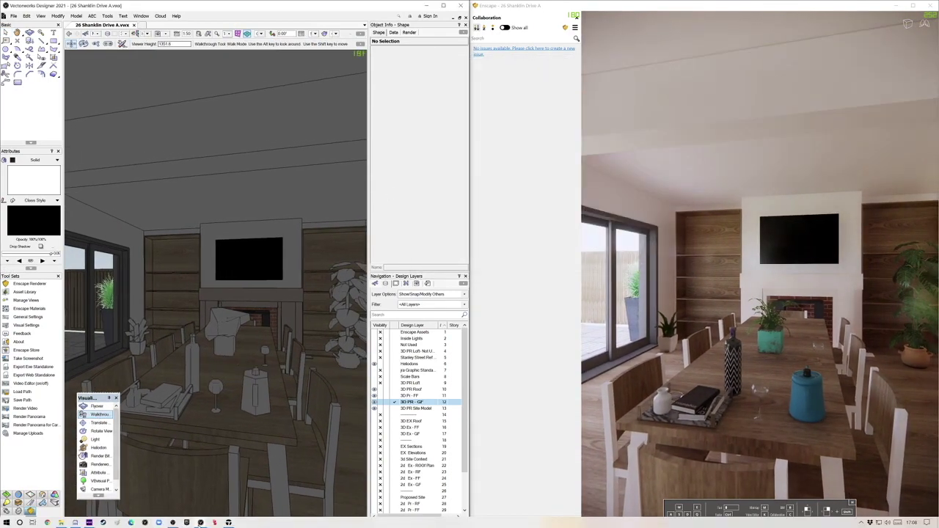
# - Place two rows of Books from the Accessories assets side by side on the lowest shelf of the left bookcase
pyautogui.moveTo(214, 524)
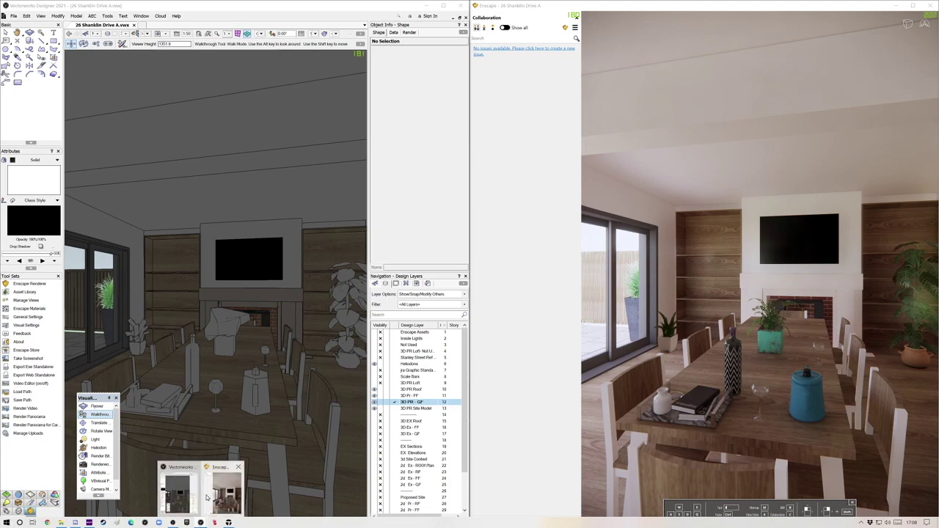
pyautogui.click(29, 292)
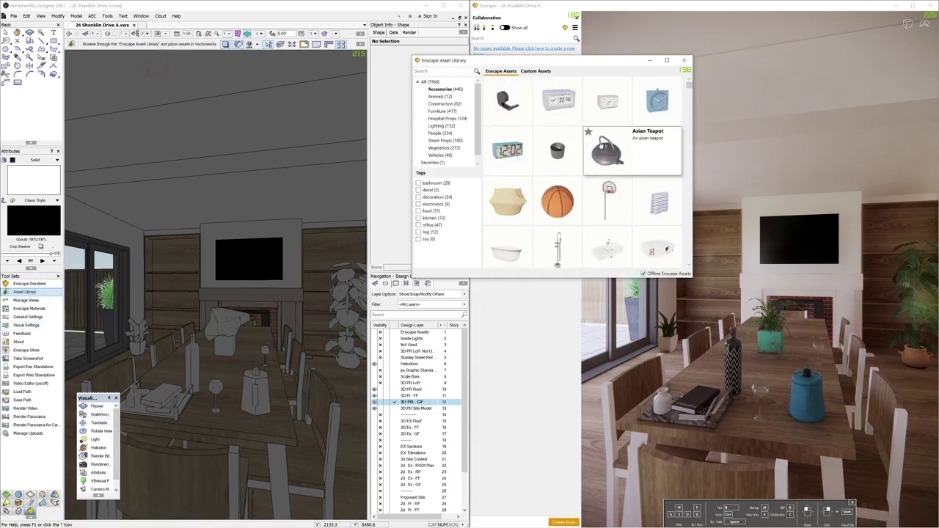
pyautogui.click(609, 149)
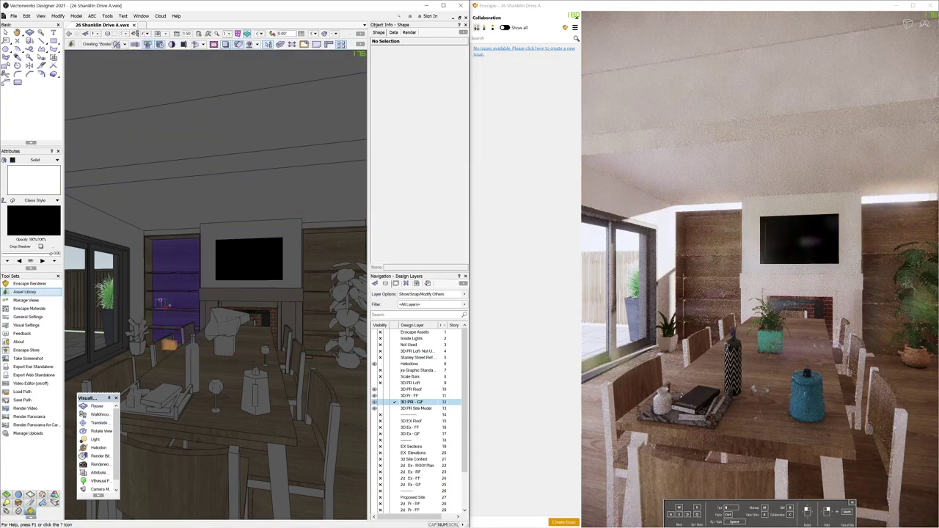
pyautogui.click(168, 304)
pyautogui.scroll(5, 162, 297)
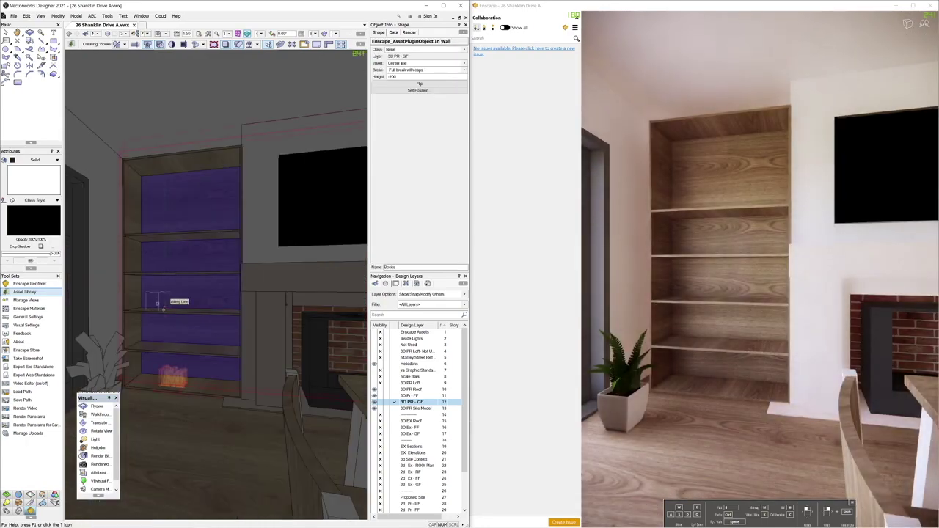
pyautogui.click(216, 375)
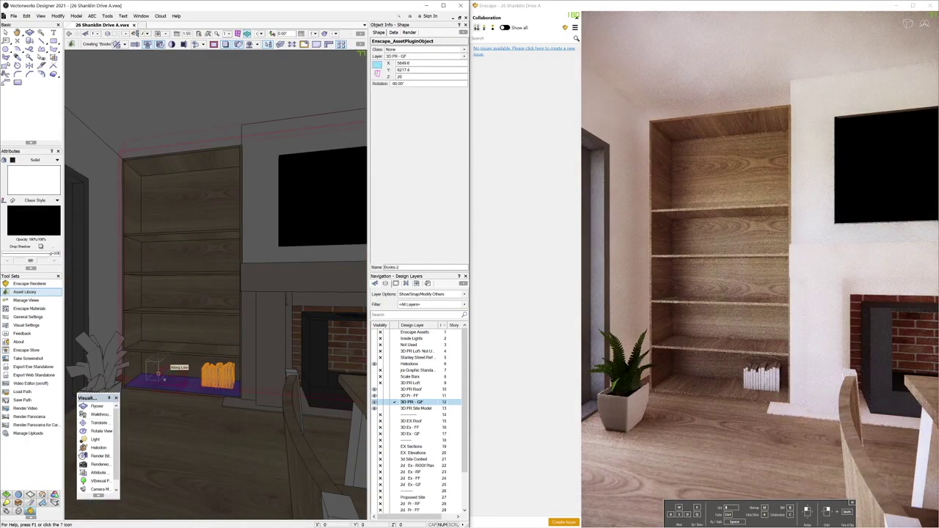
pyautogui.click(167, 384)
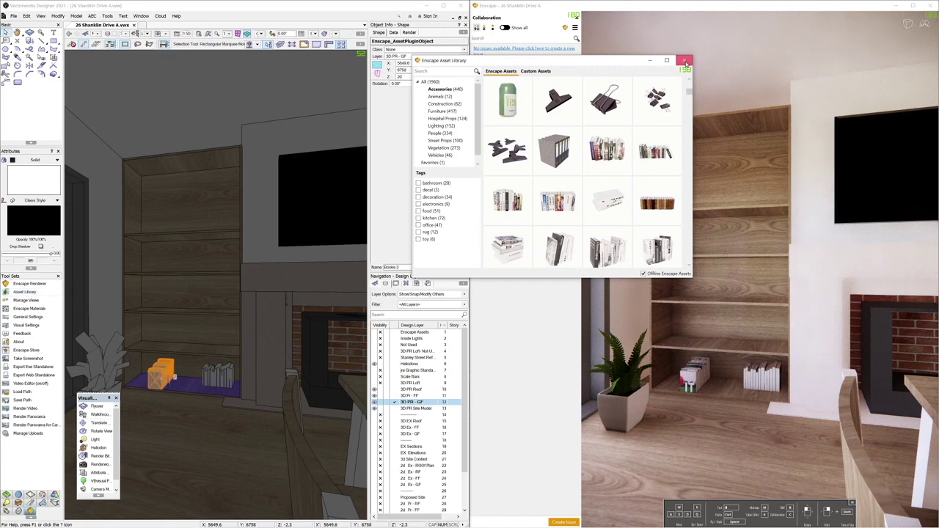
# - Set the rotation of both book rows on the lowest shelf to 90° so their spines face the room
pyautogui.click(686, 62)
pyautogui.click(388, 86)
pyautogui.write('-90')
pyautogui.press('Return')
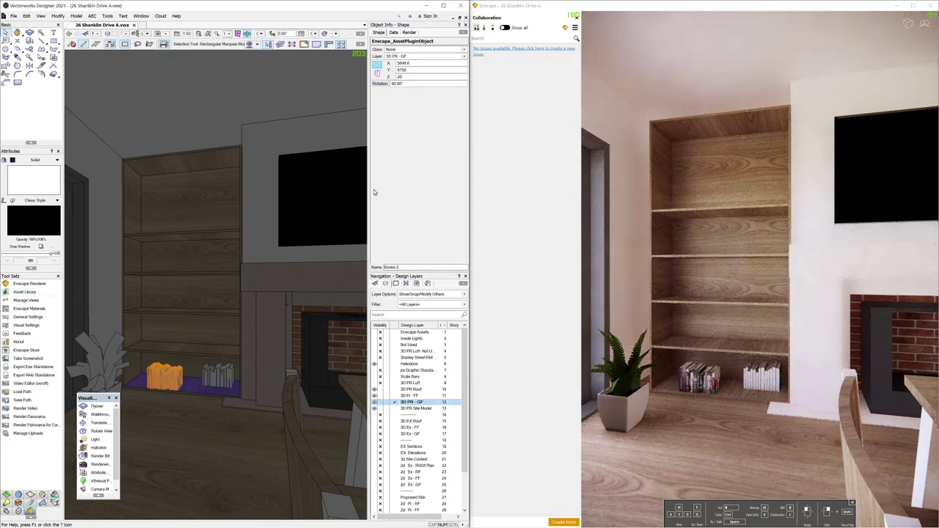
pyautogui.click(218, 377)
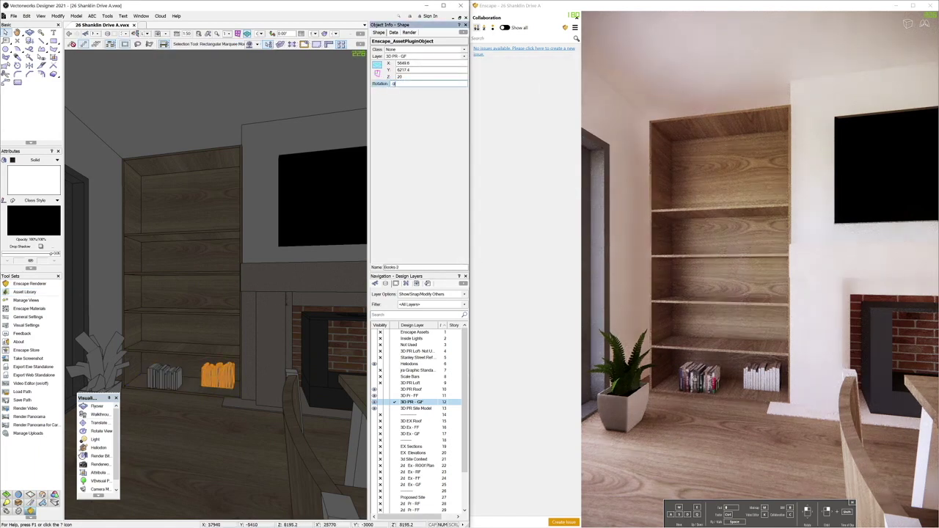
pyautogui.write('90')
pyautogui.press('Return')
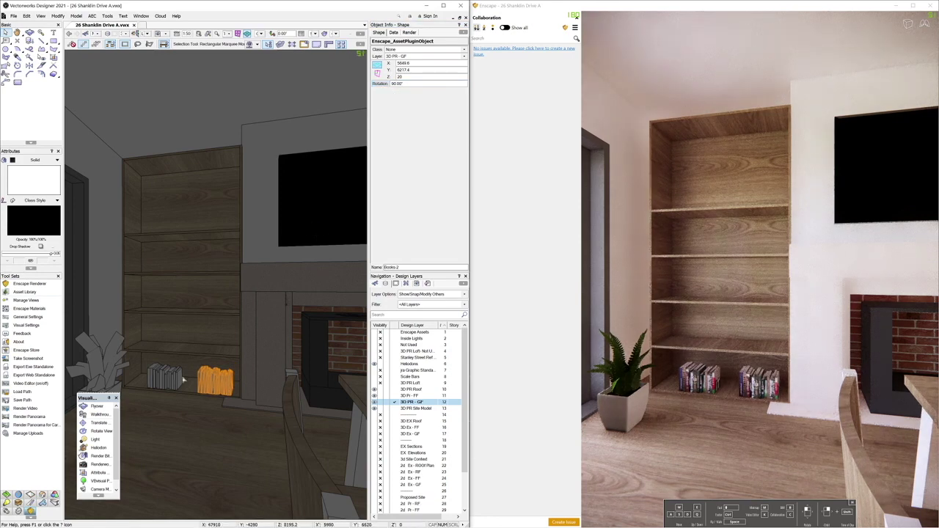
# - Move both book rows up to the middle shelf and copy them onto the shelves directly below and above
pyautogui.keyDown('shift'); pyautogui.click(170, 380); pyautogui.keyUp('shift')
pyautogui.moveTo(178, 393); pyautogui.dragTo(179, 317)
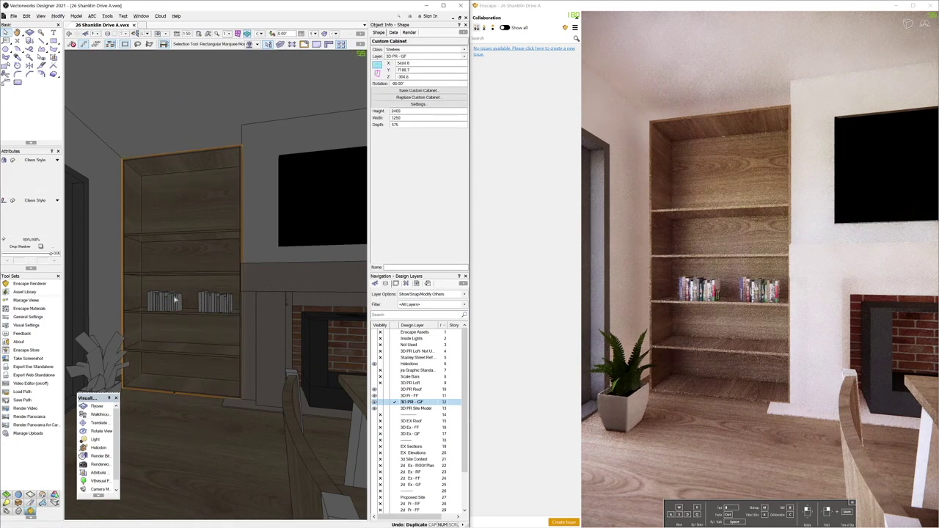
pyautogui.click(176, 301)
pyautogui.keyDown('ctrl'); pyautogui.moveTo(177, 311); pyautogui.dragTo(178, 352); pyautogui.keyUp('ctrl')
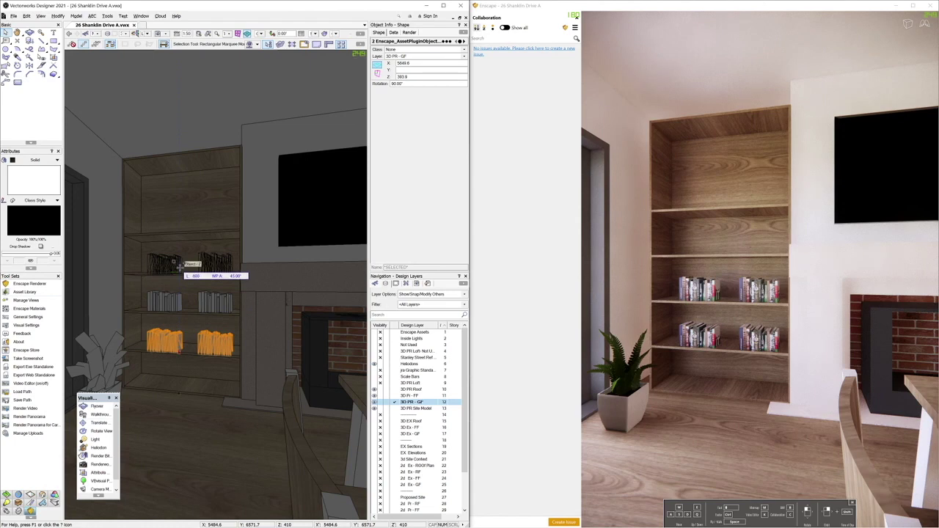
pyautogui.keyDown('ctrl'); pyautogui.moveTo(179, 267); pyautogui.dragTo(178, 266); pyautogui.keyUp('ctrl')
# - Place Candle Holder 02 from the Accessories assets on the shelf above the books in the left bookcase
pyautogui.click(30, 292)
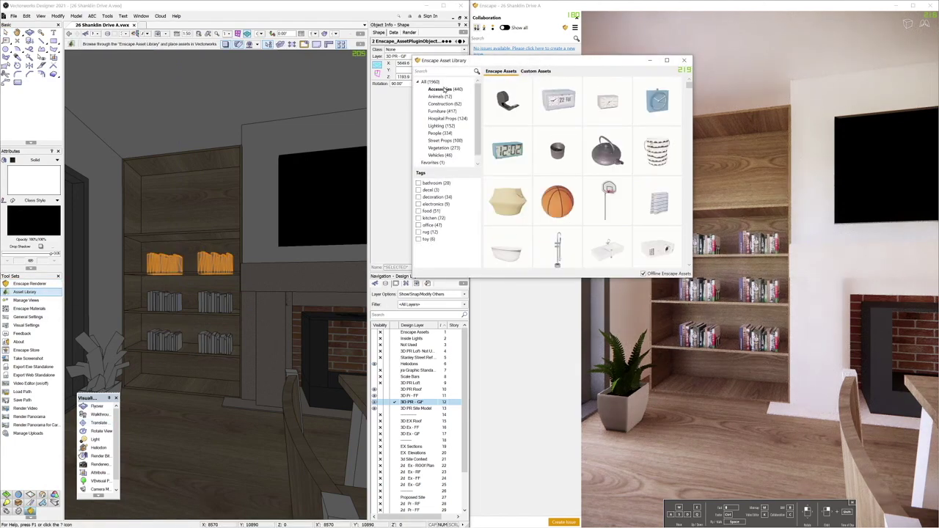
pyautogui.scroll(-10, 602, 167)
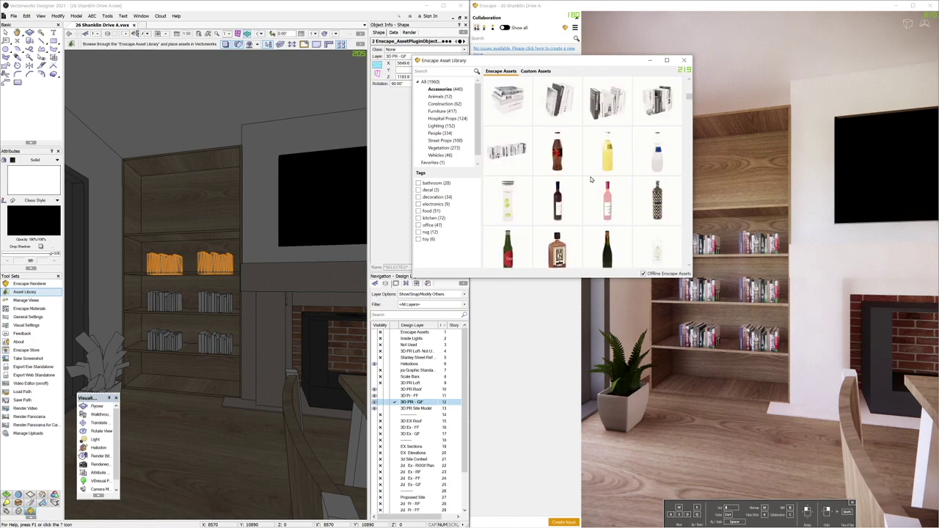
pyautogui.scroll(-3, 592, 180)
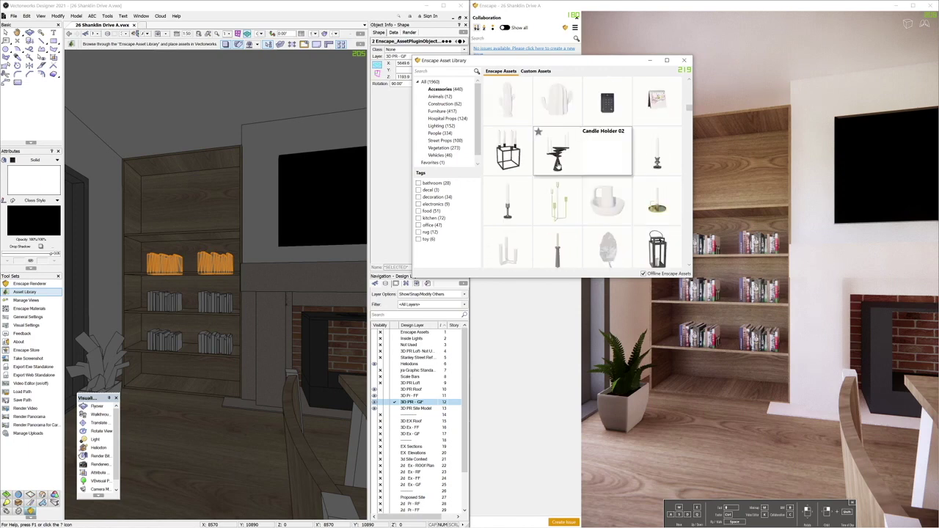
pyautogui.click(582, 150)
pyautogui.click(192, 253)
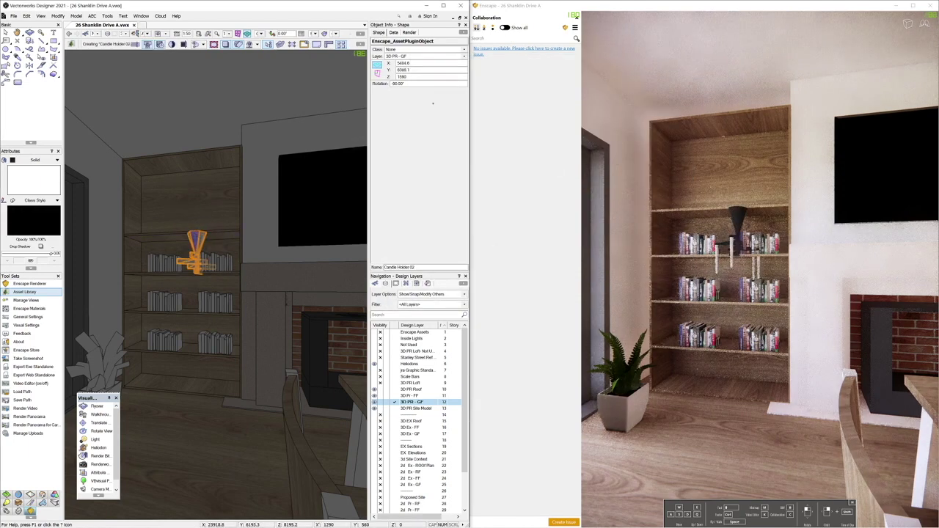
pyautogui.moveTo(211, 343); pyautogui.dragTo(219, 442, button='middle')
pyautogui.doubleClick(190, 325)
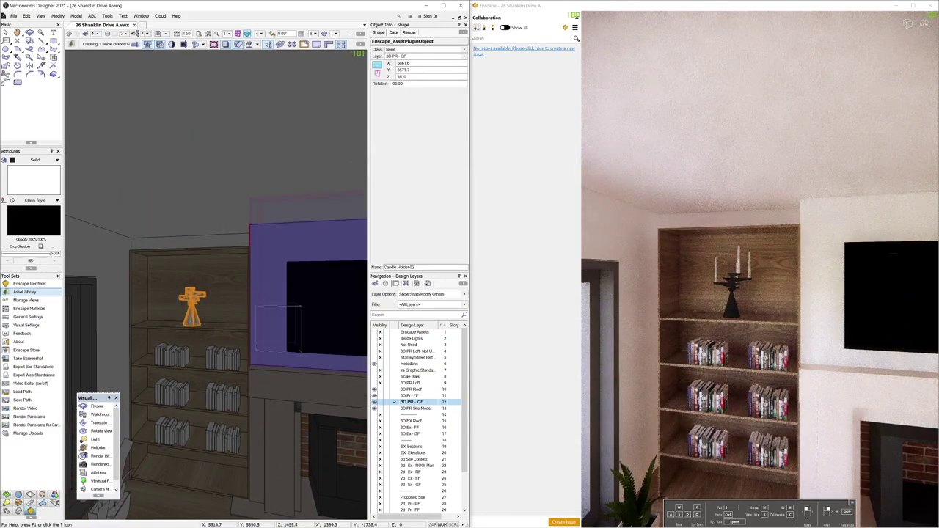
# - Place another Candle Holder 02 on the top shelf of the right bookcase above the plant
pyautogui.moveTo(316, 316); pyautogui.dragTo(109, 262, button='middle')
pyautogui.click(33, 301)
pyautogui.moveTo(343, 277); pyautogui.dragTo(254, 384, button='middle')
pyautogui.click(246, 380)
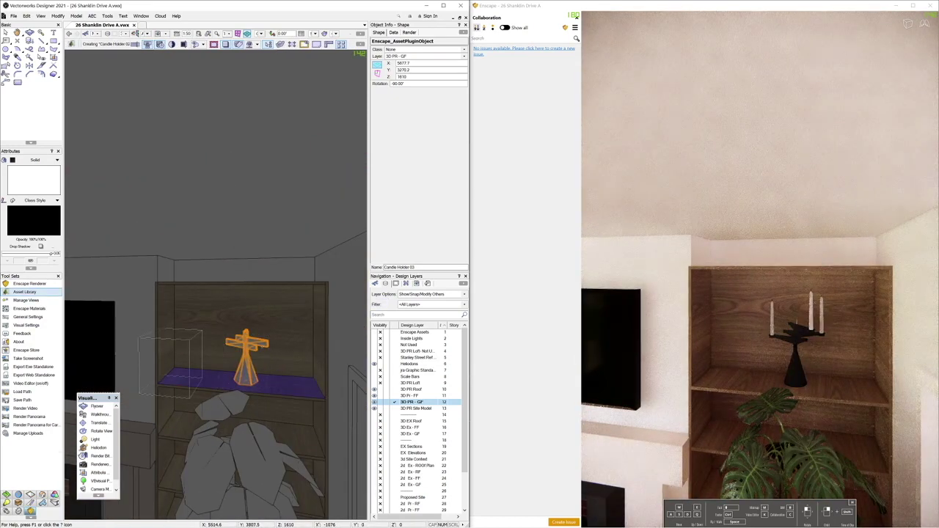
pyautogui.moveTo(246, 380); pyautogui.dragTo(324, 299, button='middle')
pyautogui.press('Escape')
# - Try to copy the six book rows from the left bookcase across to the right bookcase
pyautogui.click(103, 311)
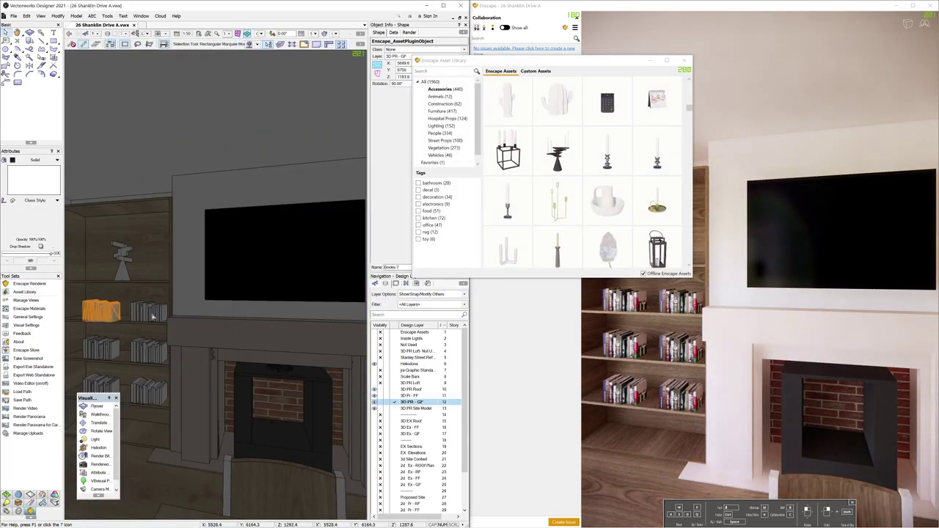
pyautogui.moveTo(161, 400); pyautogui.dragTo(293, 380)
pyautogui.press('Escape')
pyautogui.keyDown('ctrl'); pyautogui.moveTo(296, 379); pyautogui.dragTo(350, 348, button='middle'); pyautogui.keyUp('ctrl')
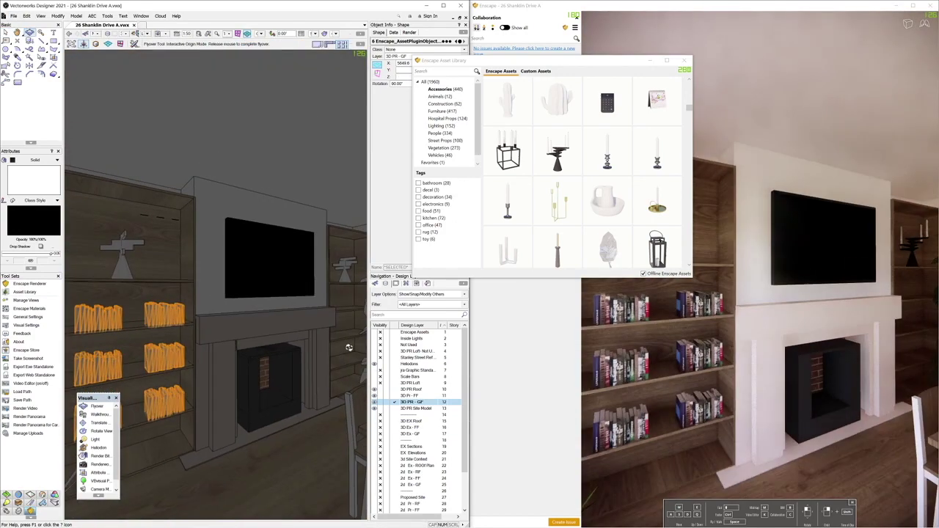
pyautogui.moveTo(183, 410); pyautogui.dragTo(376, 364)
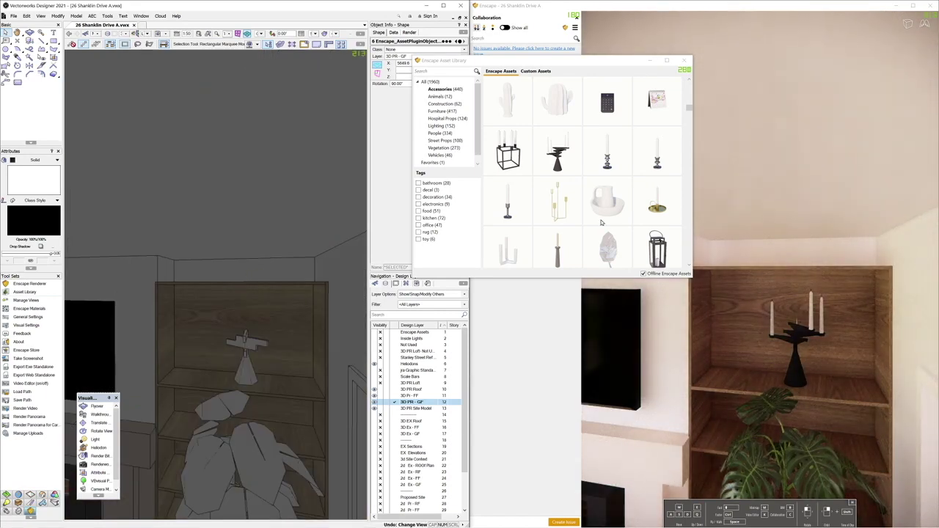
# - Place Candle Holder 07 on a lower shelf of the right bookcase beside the plant, and close the floating Visualisation palette
pyautogui.click(602, 217)
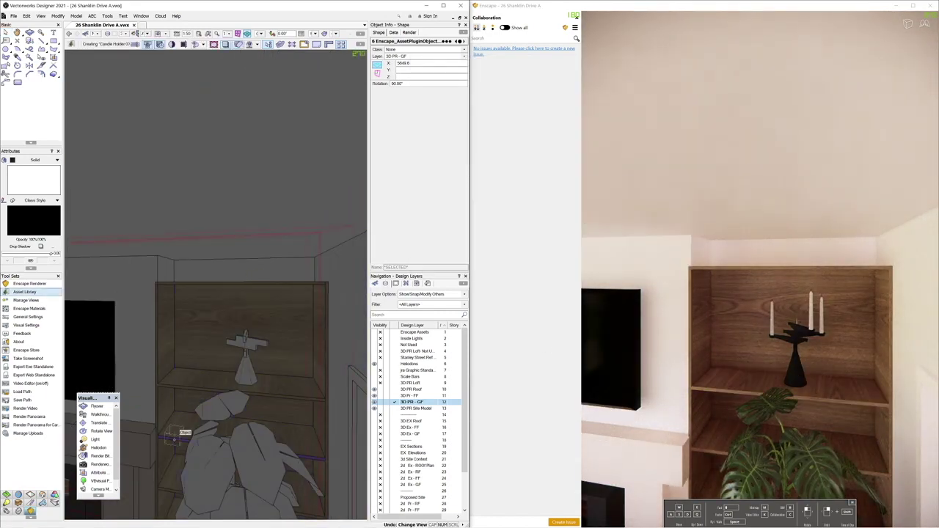
pyautogui.click(176, 478)
pyautogui.click(116, 398)
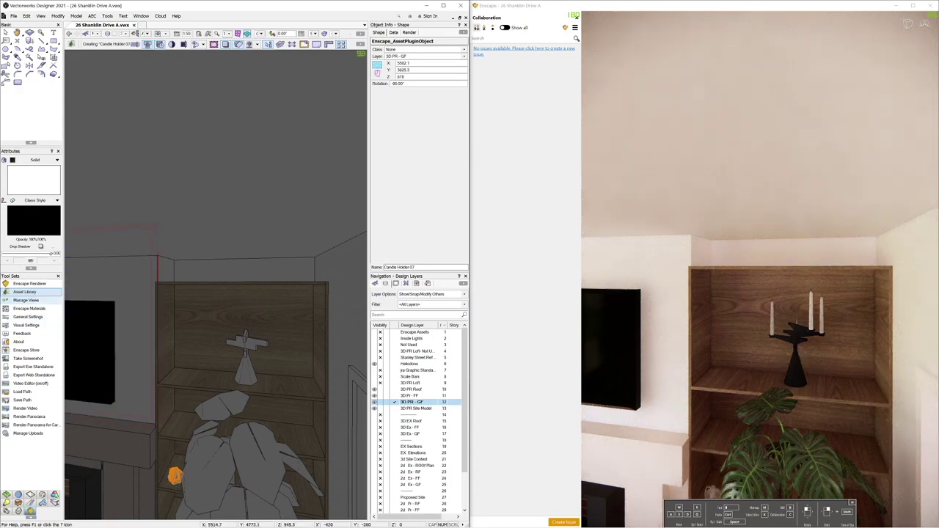
# - Walk the view back behind the kitchen island, looking toward the dining area, and close the Asset Library
pyautogui.click(19, 295)
pyautogui.moveTo(216, 353); pyautogui.dragTo(189, 407)
pyautogui.moveTo(213, 301); pyautogui.dragTo(196, 252)
pyautogui.moveTo(221, 290); pyautogui.dragTo(196, 305)
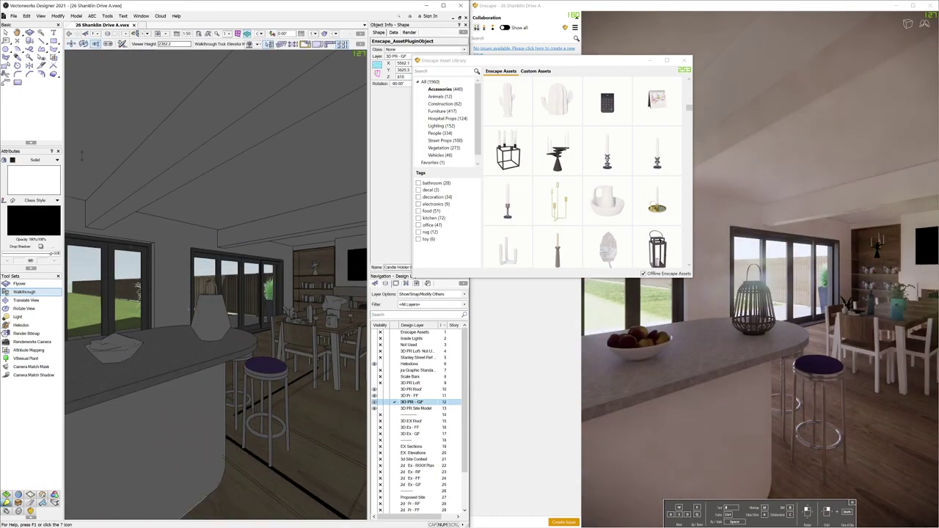
pyautogui.click(684, 60)
# - Maximise the Enscape window, turn the view toward the fireplace wall and hide the Collaboration panel
pyautogui.click(913, 6)
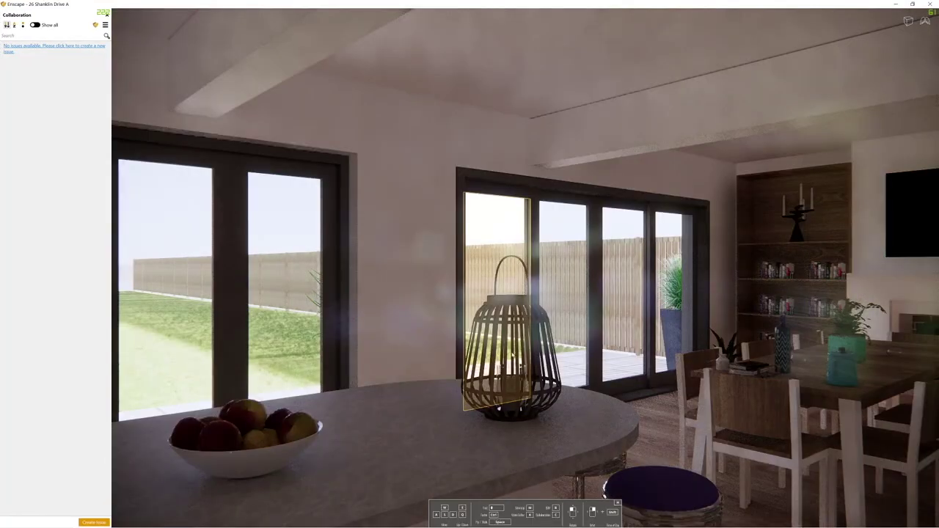
pyautogui.moveTo(508, 331); pyautogui.dragTo(574, 315, button='right')
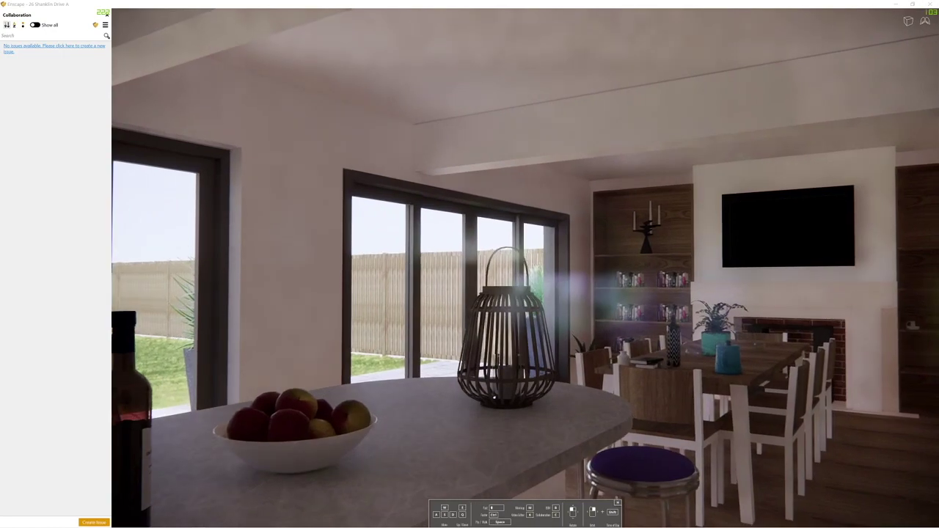
pyautogui.click(107, 14)
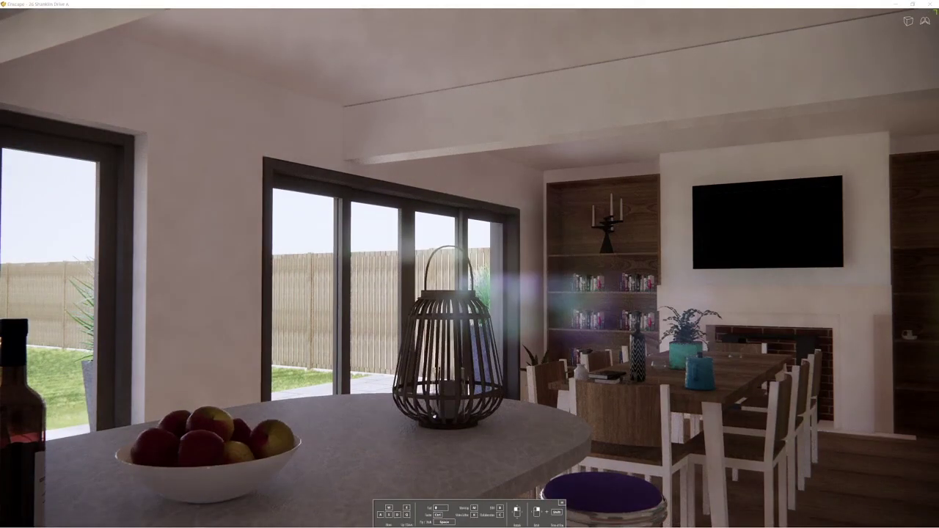
# - Adjust the time of day in Enscape and frame the island with the bottles, fruit bowl and lantern
pyautogui.keyDown('shift'); pyautogui.moveTo(470, 294); pyautogui.dragTo(624, 294, button='right'); pyautogui.keyUp('shift')
pyautogui.keyDown('shift'); pyautogui.moveTo(624, 402); pyautogui.dragTo(551, 403, button='right'); pyautogui.keyUp('shift')
pyautogui.moveTo(477, 415); pyautogui.dragTo(507, 406, button='right')
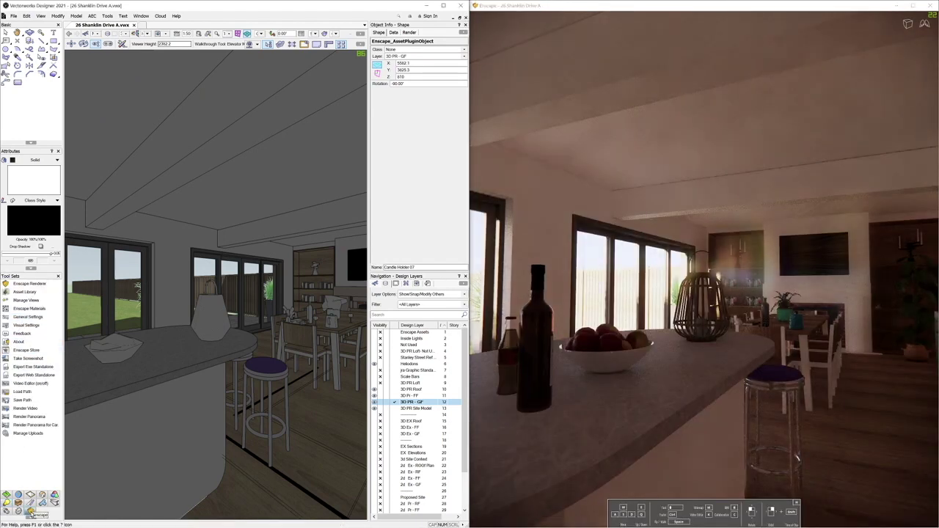
# - Fine-tune the Enscape framing of the kitchen island and capture a screenshot of it
pyautogui.click(31, 513)
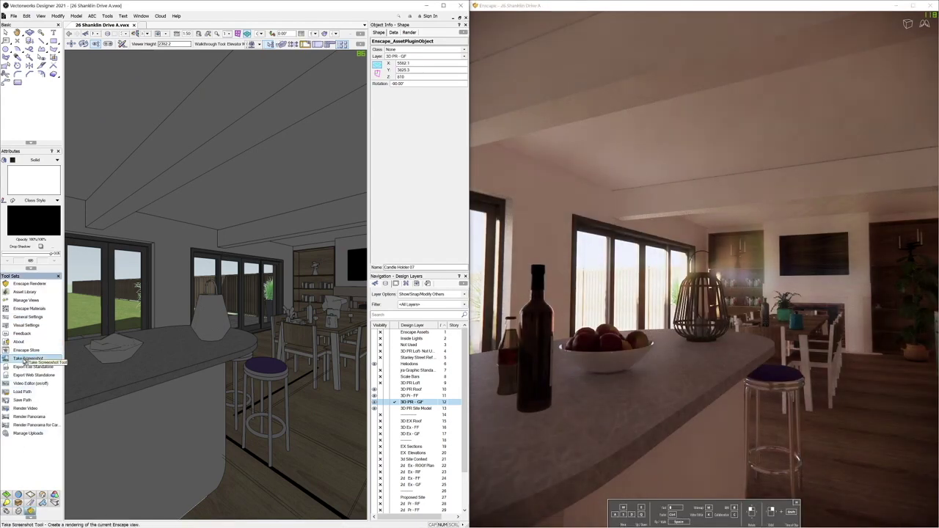
pyautogui.moveTo(536, 314)
pyautogui.mouseDown(button='right')
pyautogui.moveTo(569, 312)
pyautogui.moveTo(530, 300)
pyautogui.mouseUp(button='right')
pyautogui.click(527, 297)
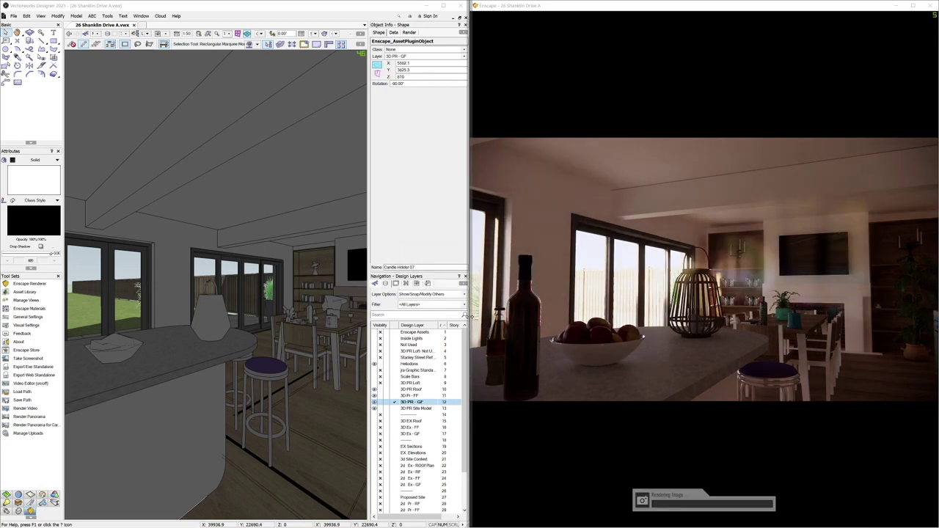
# - Make Heliodons the active layer and save the current kitchen view as New
pyautogui.click(396, 364)
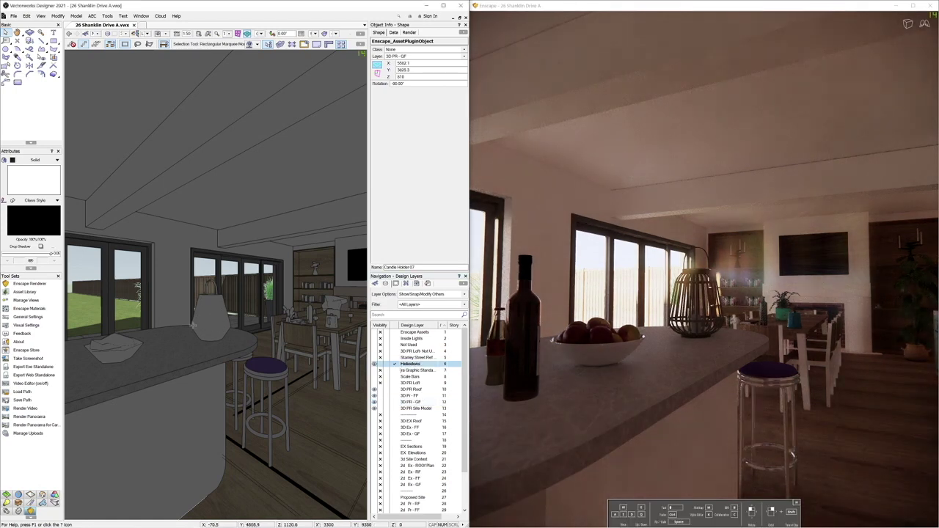
pyautogui.click(159, 34)
pyautogui.click(171, 48)
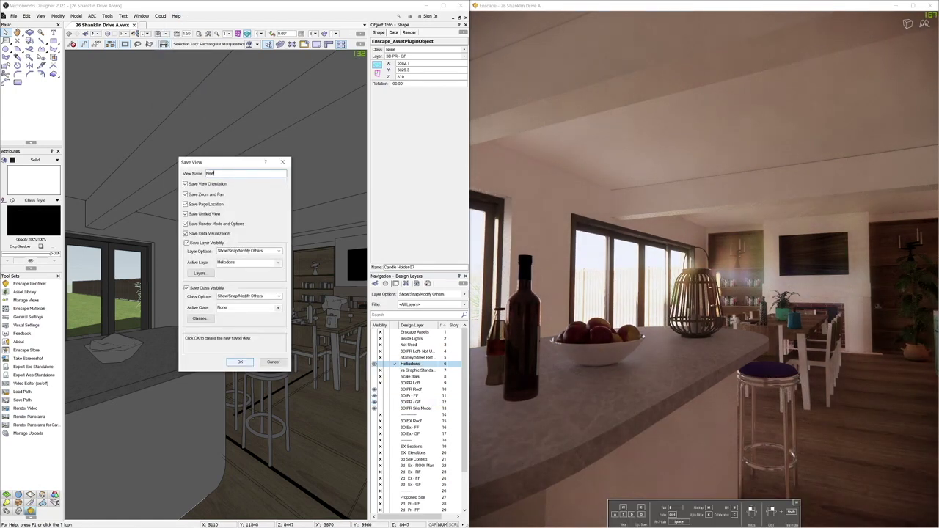
pyautogui.click(240, 362)
# - Switch to a top plan view of the site and inspect the settings of the heliodon in front of the house
pyautogui.click(262, 118)
pyautogui.hotkey('ctrl', '5')
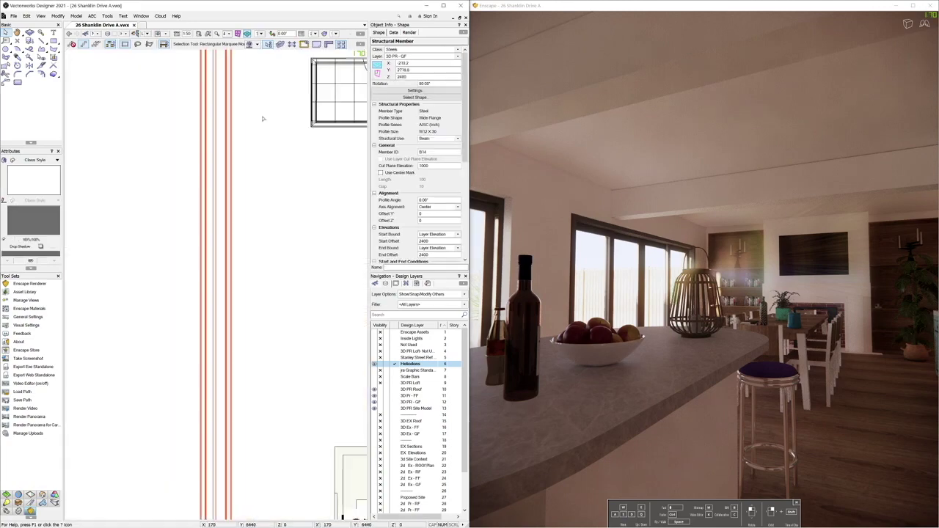
pyautogui.scroll(-7, 286, 210)
pyautogui.scroll(2, 285, 308)
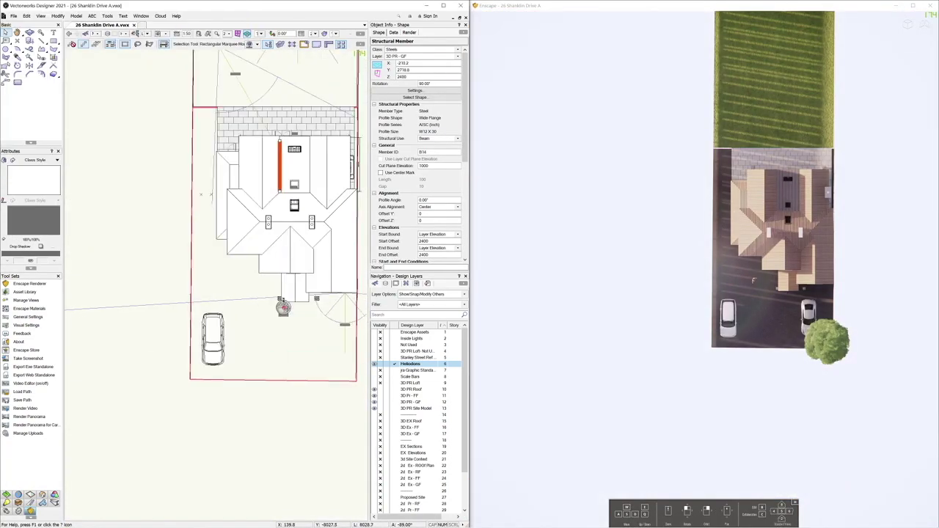
pyautogui.click(283, 308)
pyautogui.scroll(-4, 284, 308)
pyautogui.scroll(4, 290, 217)
pyautogui.scroll(-5, 289, 322)
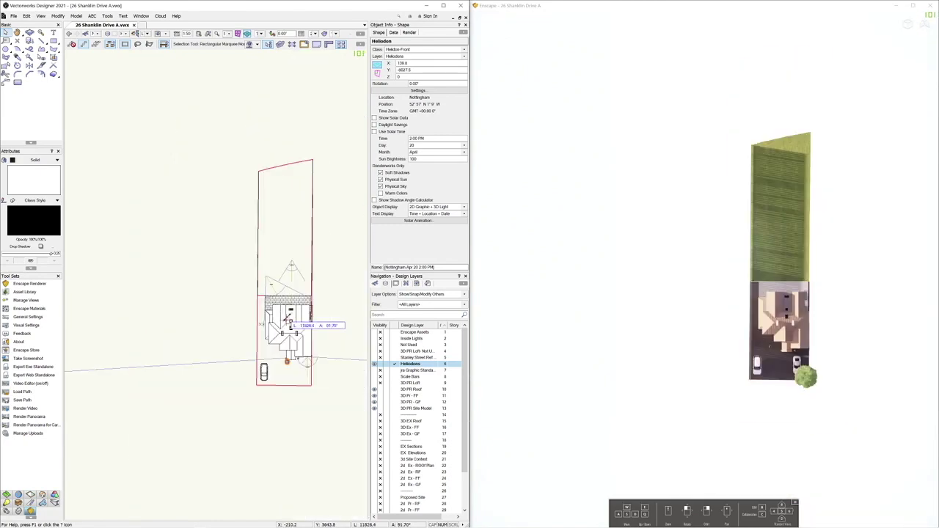
pyautogui.click(307, 408)
# - Filter the classes by "hel", show the Heliodon Back class, hide Front and check the heliodon behind the house
pyautogui.click(376, 284)
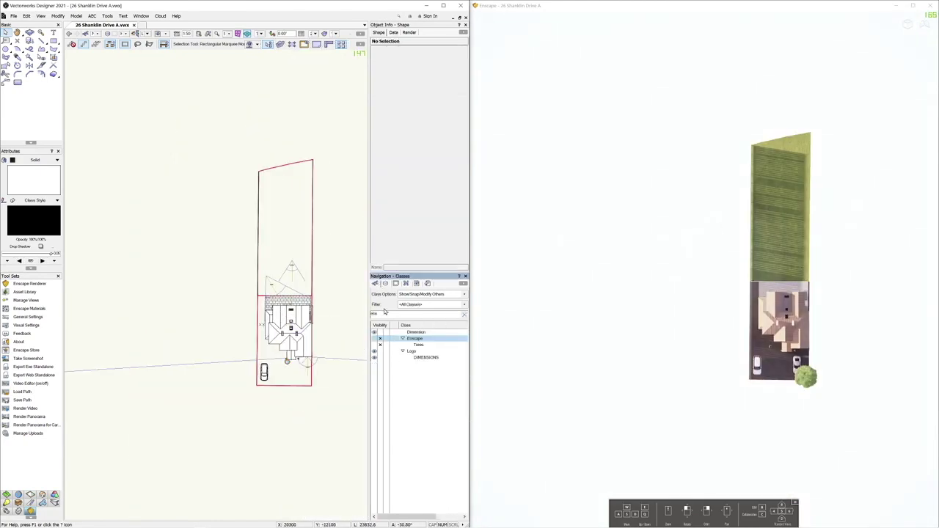
pyautogui.click(461, 315)
pyautogui.scroll(-5, 393, 415)
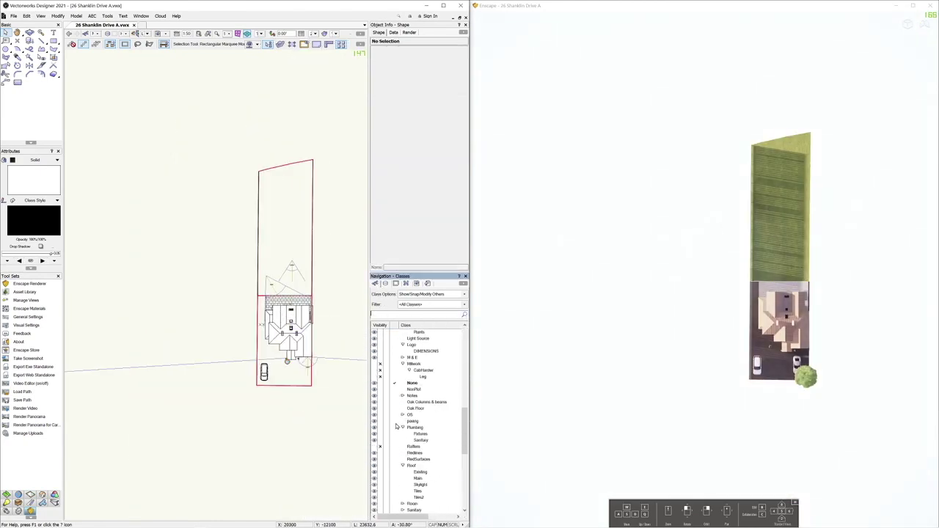
pyautogui.write('hel')
pyautogui.click(381, 346)
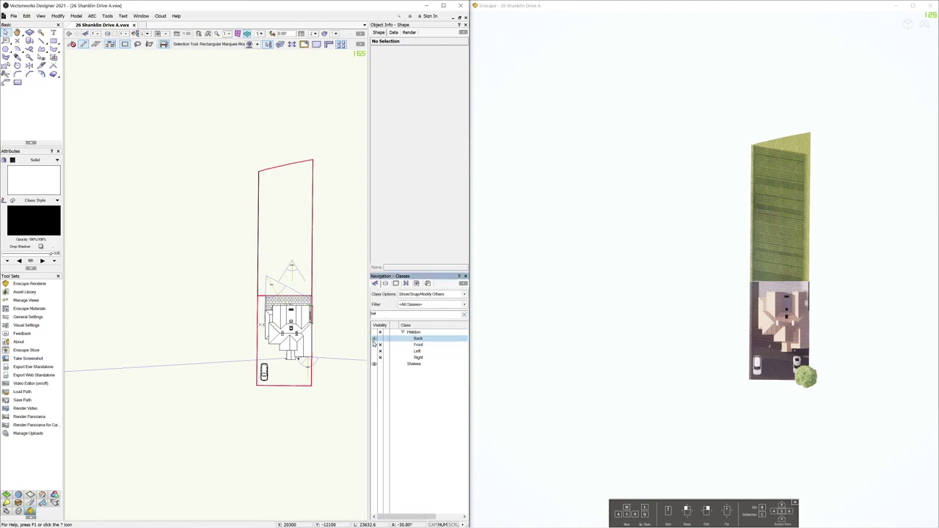
pyautogui.scroll(10, 312, 323)
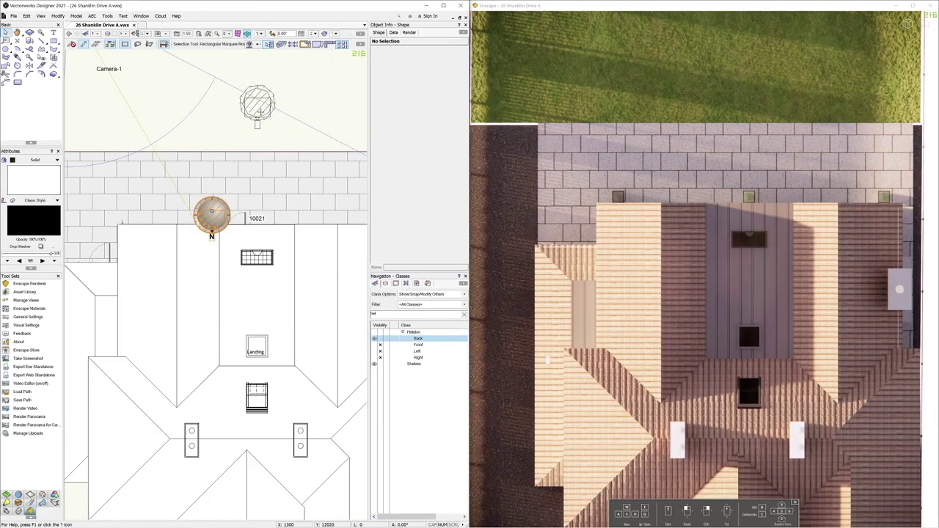
pyautogui.moveTo(260, 112); pyautogui.dragTo(260, 113)
# - Restore the saved New kitchen view and bring the Enscape render to the same viewpoint
pyautogui.click(168, 35)
pyautogui.click(185, 72)
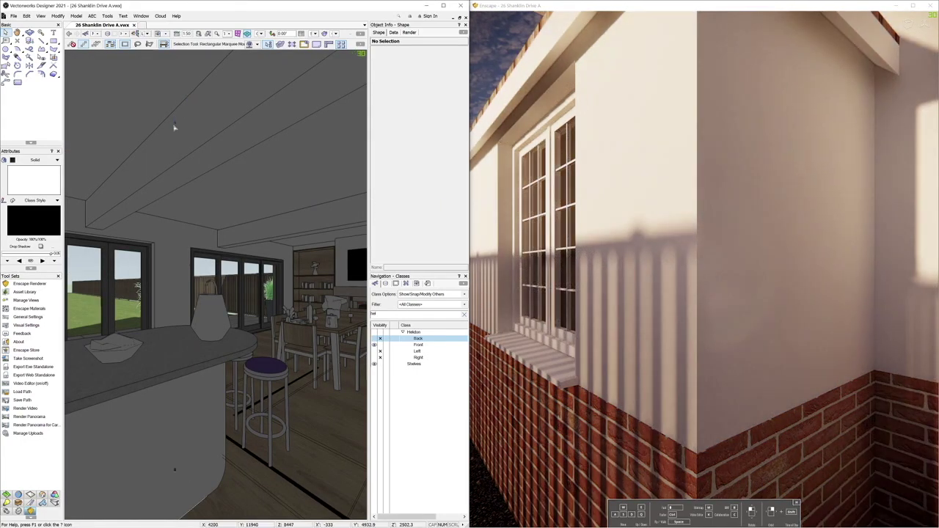
pyautogui.click(86, 44)
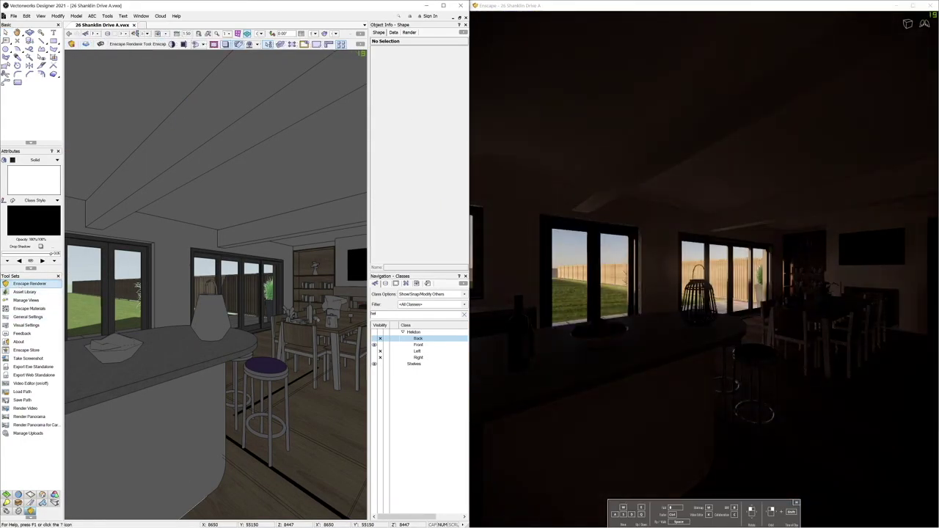